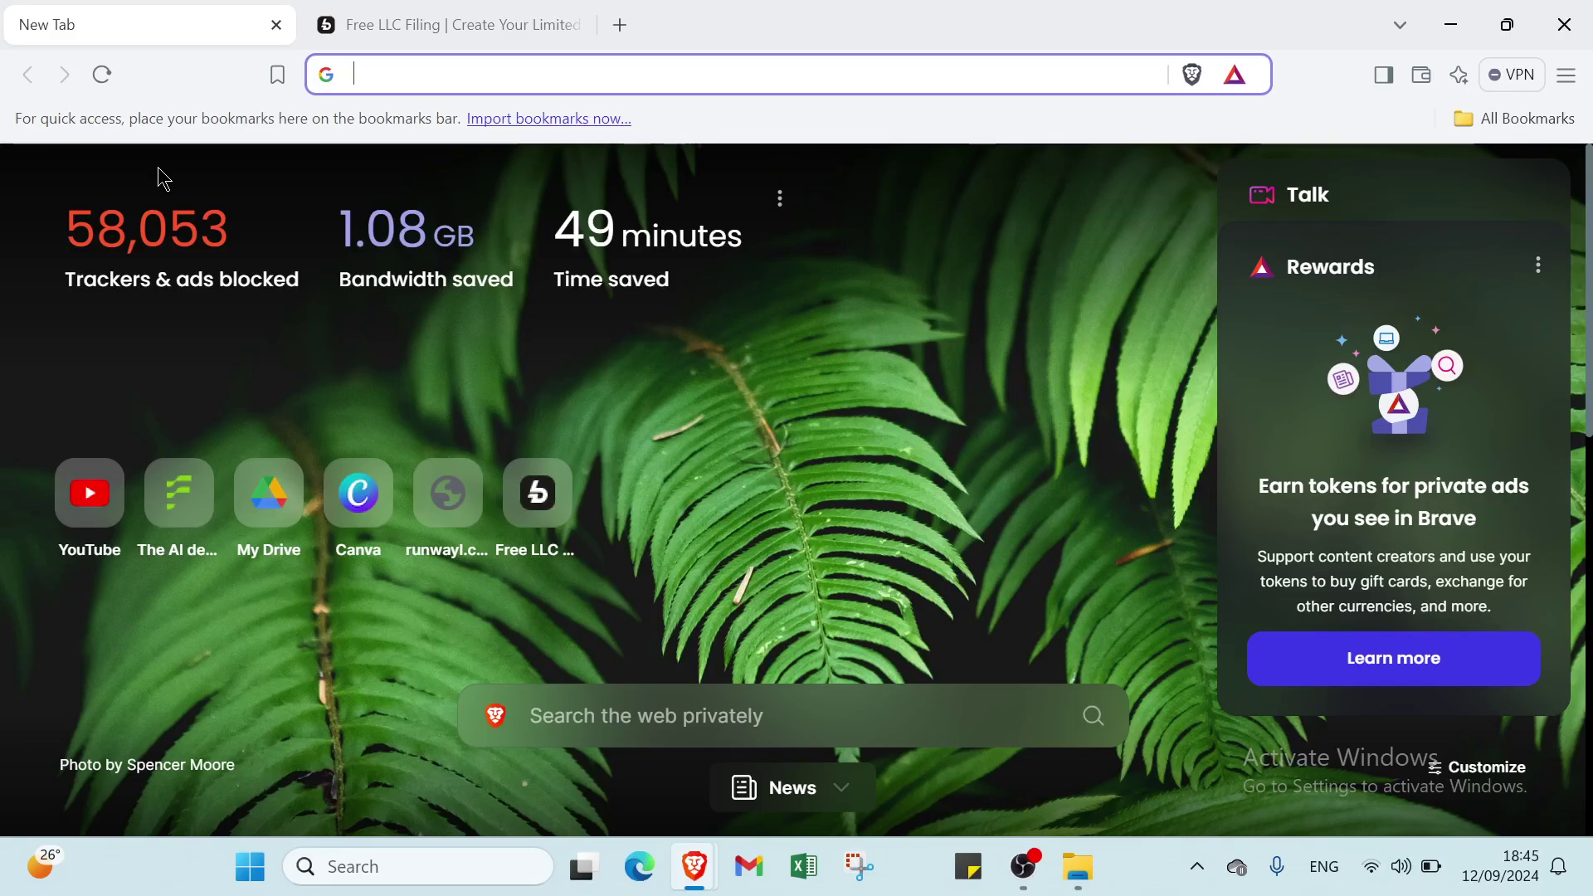
# Switch to the Free LLC Filing page and scroll through its offer and Trustpilot and ShopperApproved ratings.
pyautogui.click(480, 25)
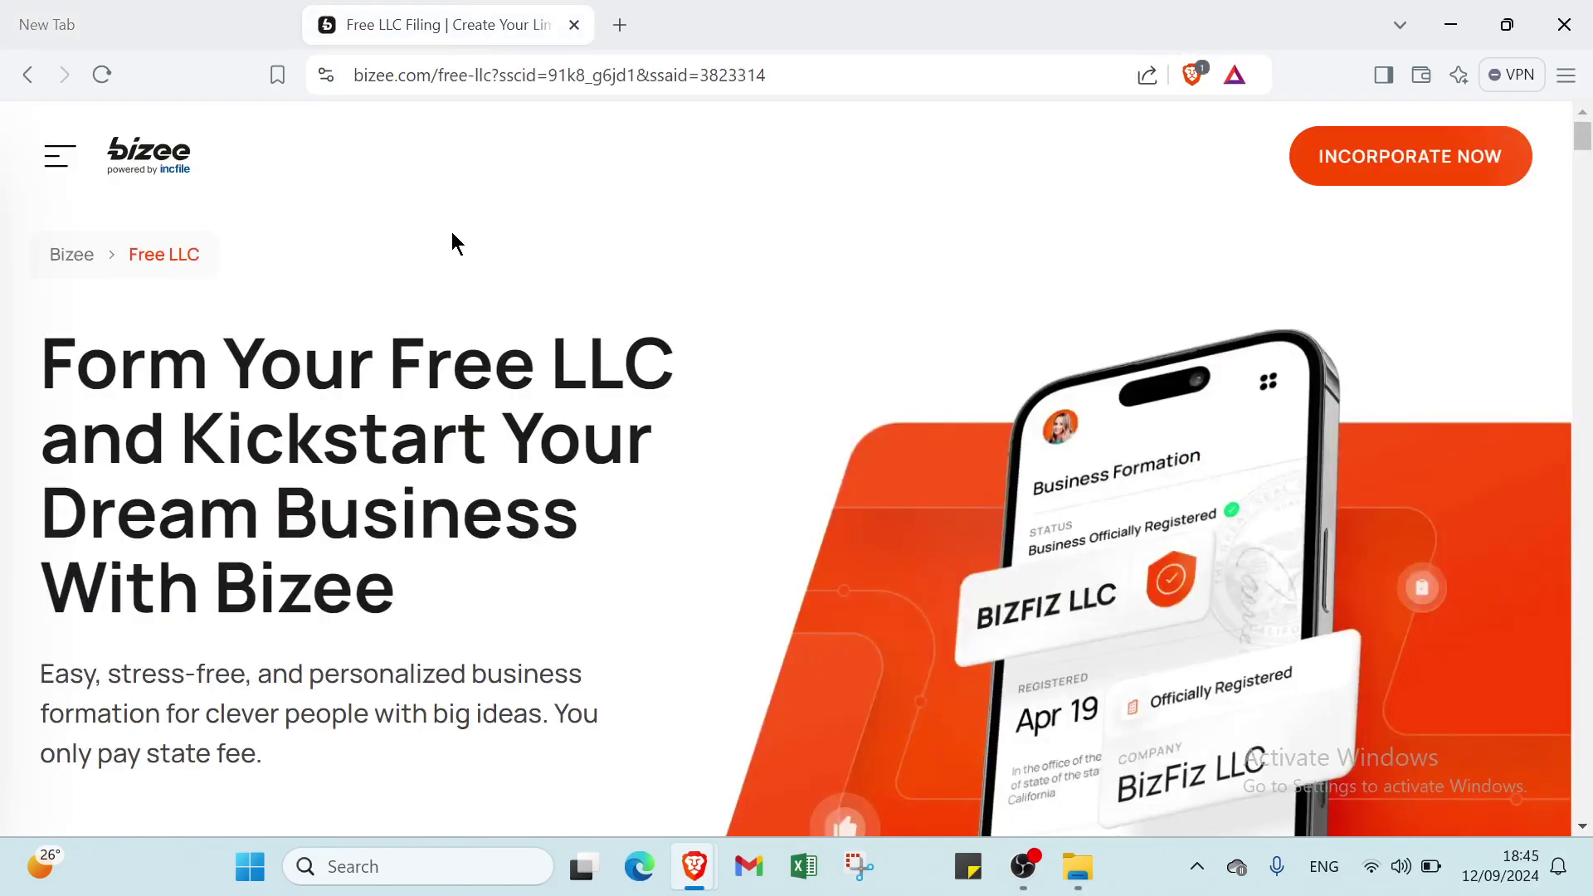
pyautogui.scroll(-2, 454, 237)
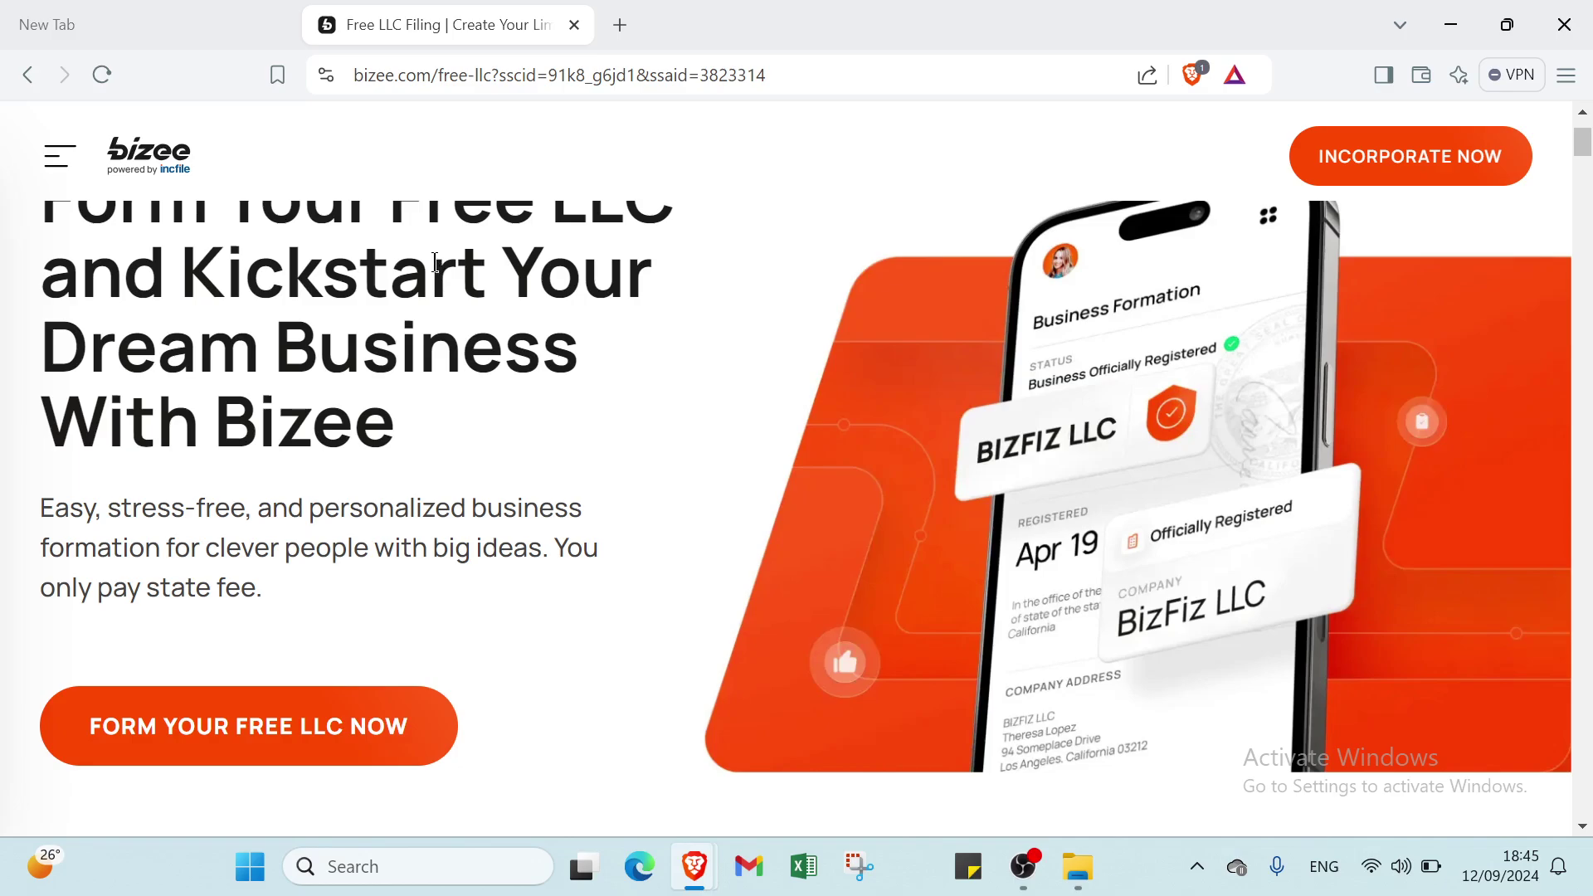
pyautogui.scroll(-3, 434, 264)
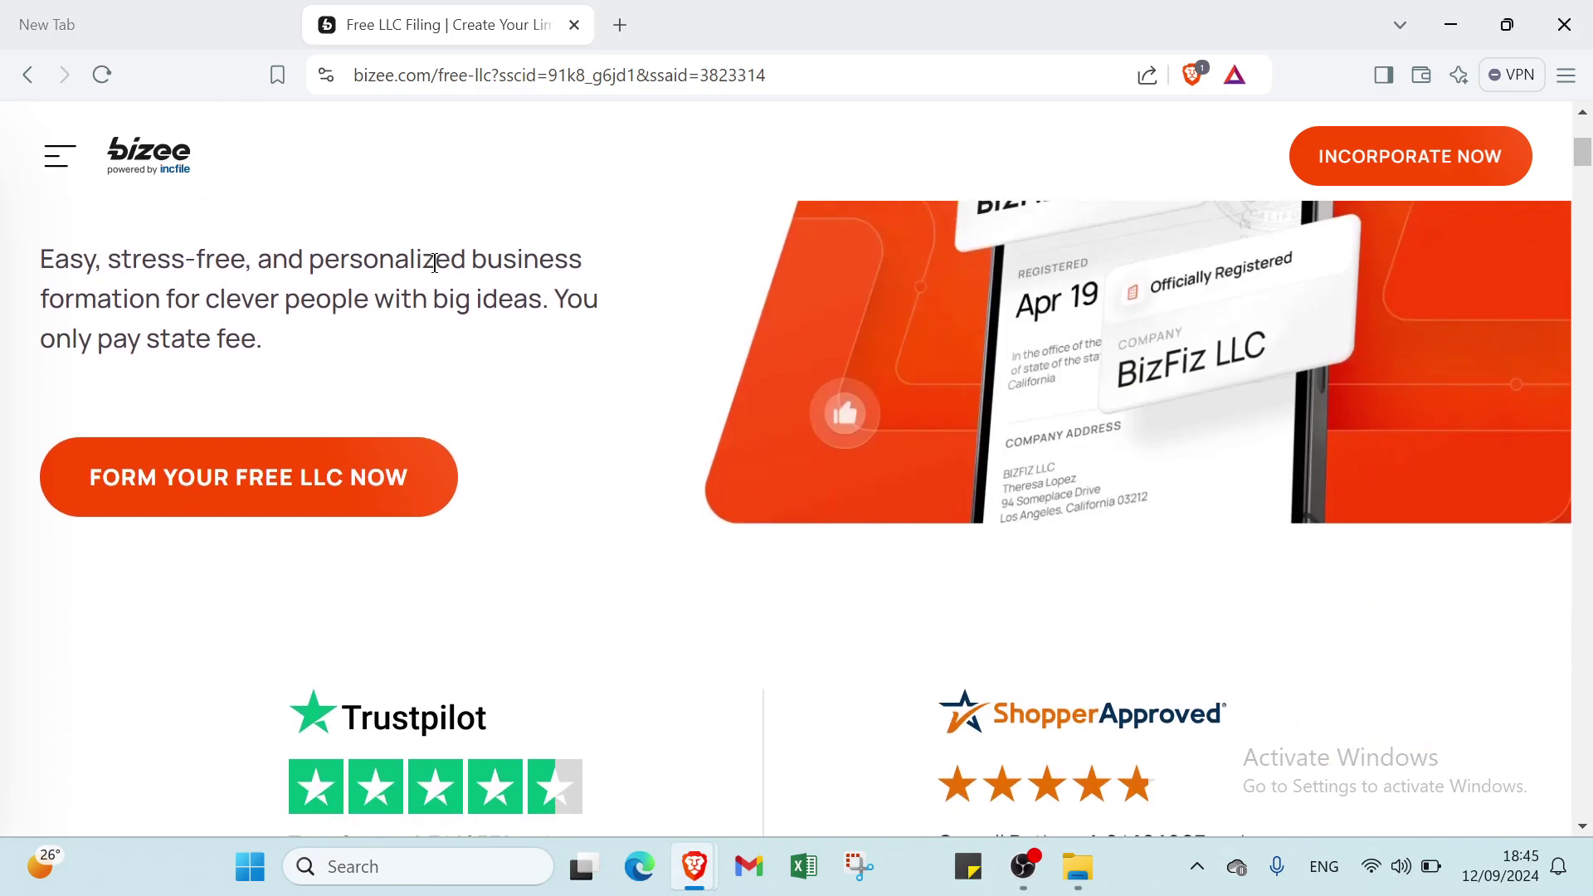
pyautogui.scroll(-1, 435, 264)
pyautogui.scroll(-1, 435, 263)
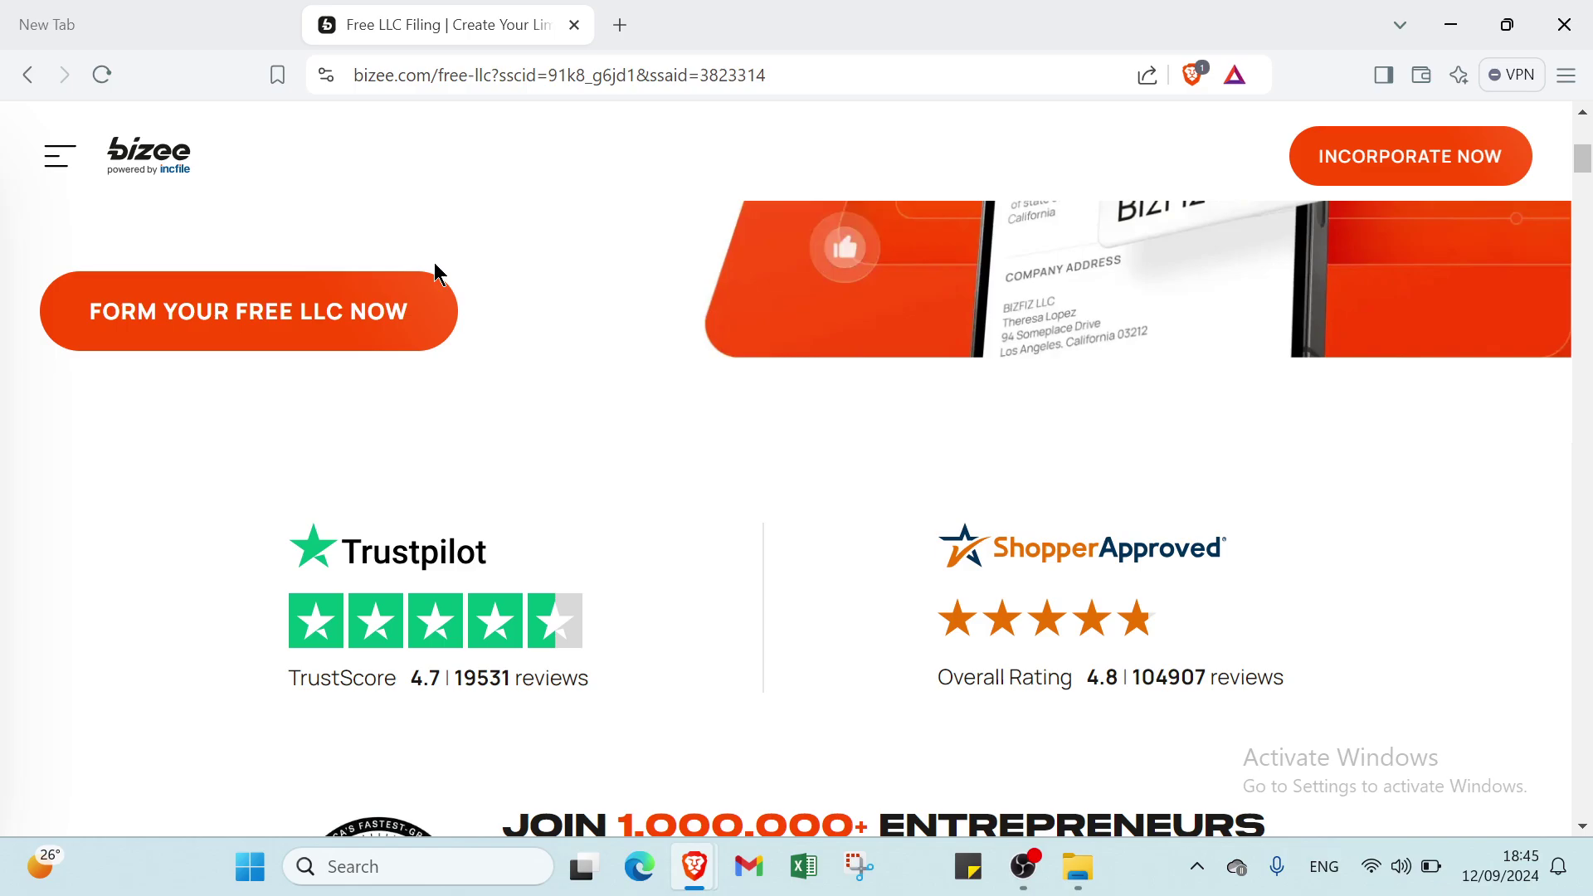
pyautogui.scroll(-3, 435, 264)
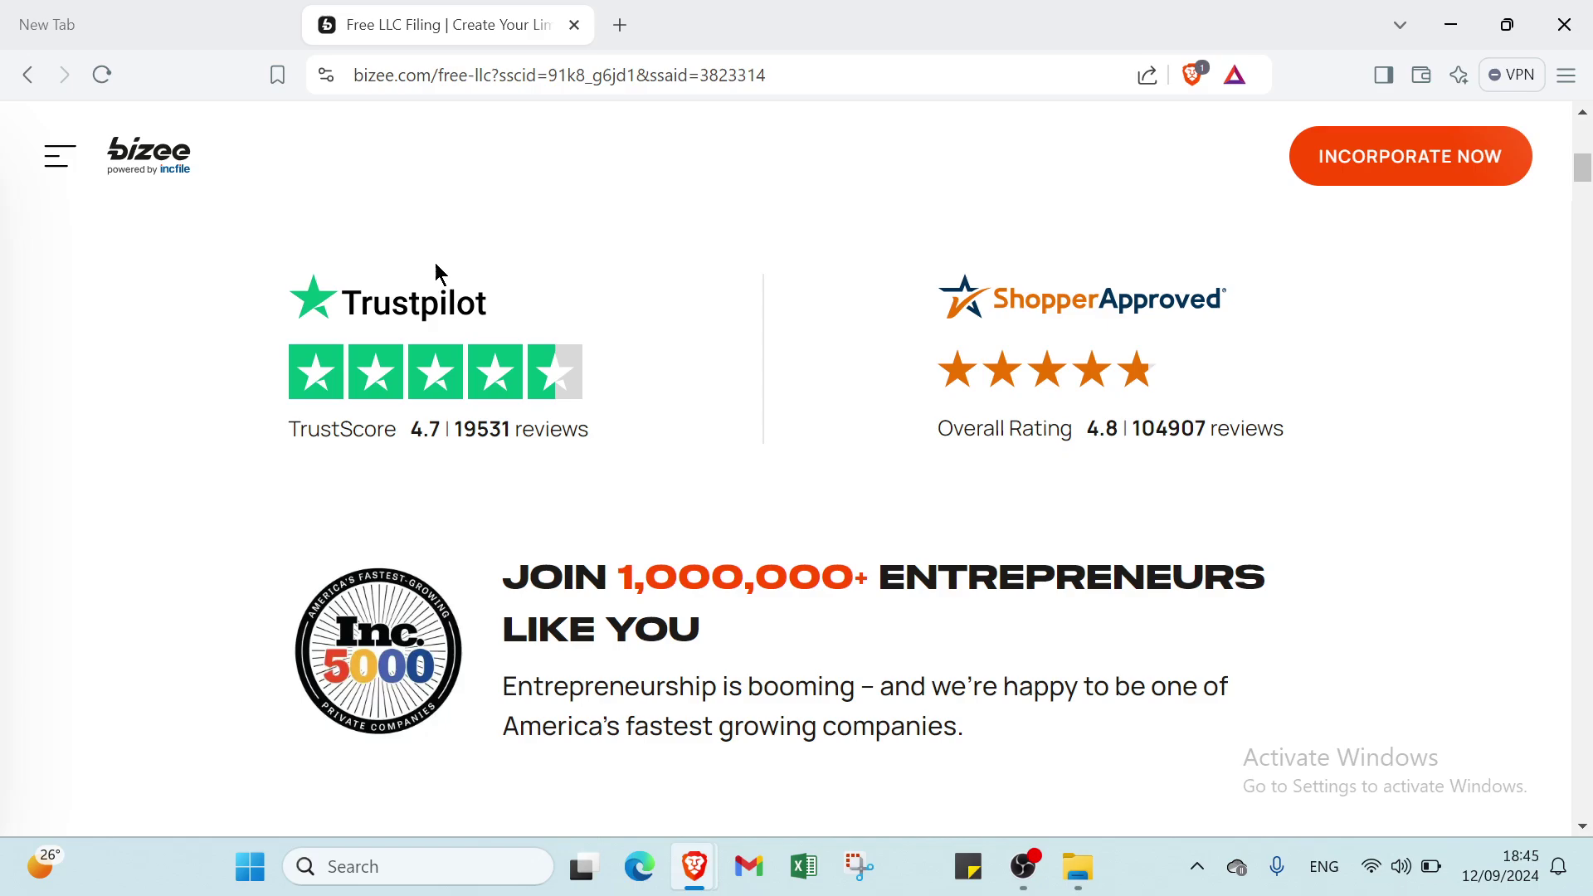
pyautogui.scroll(8, 434, 263)
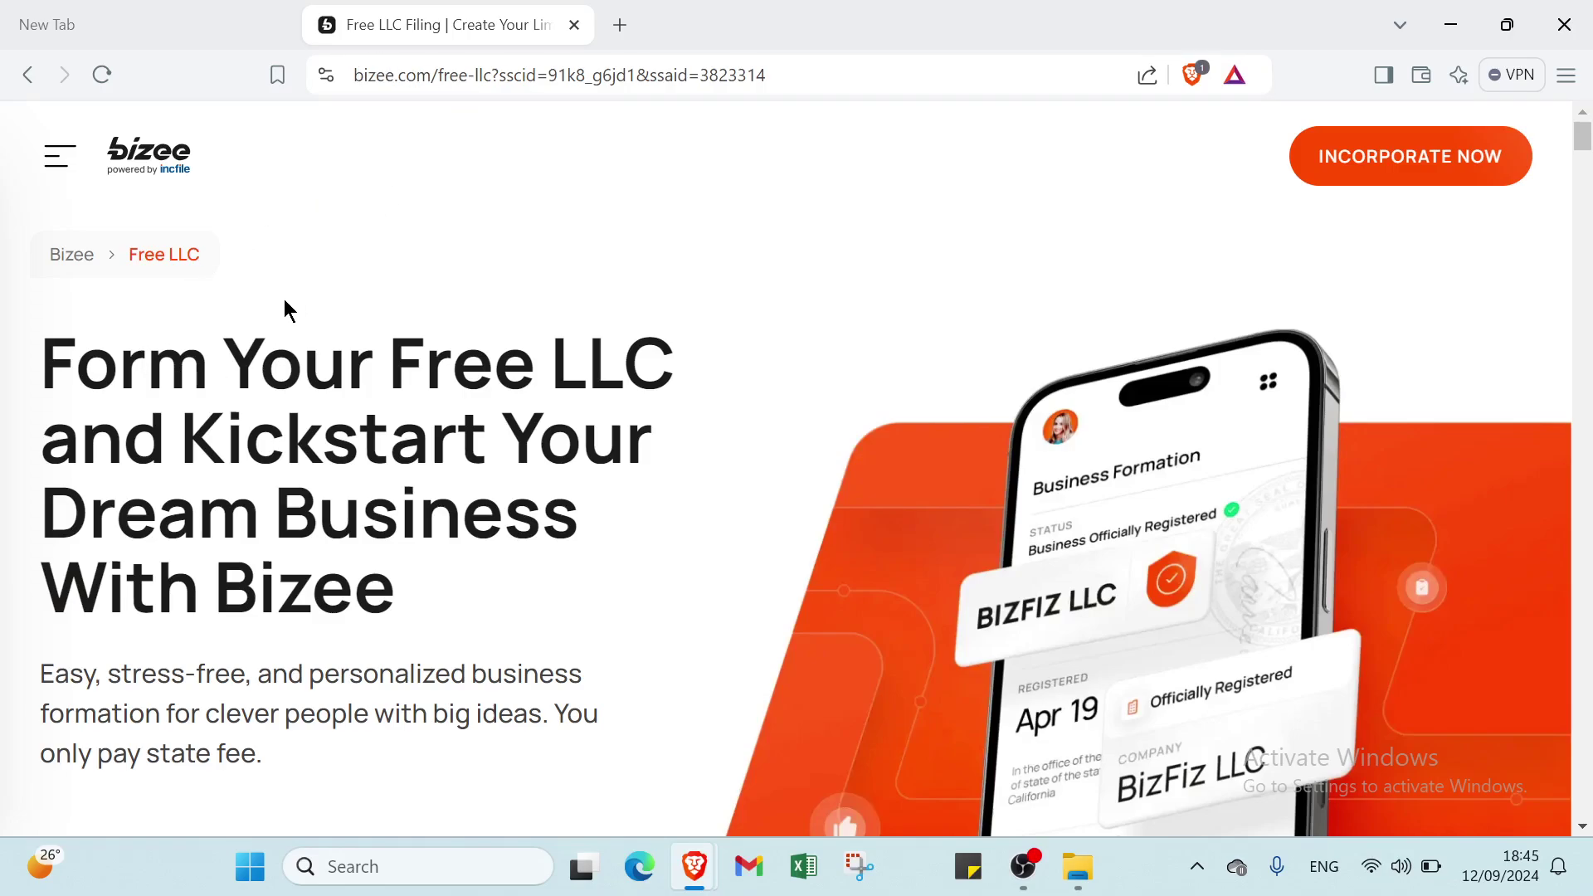
pyautogui.scroll(-5, 535, 535)
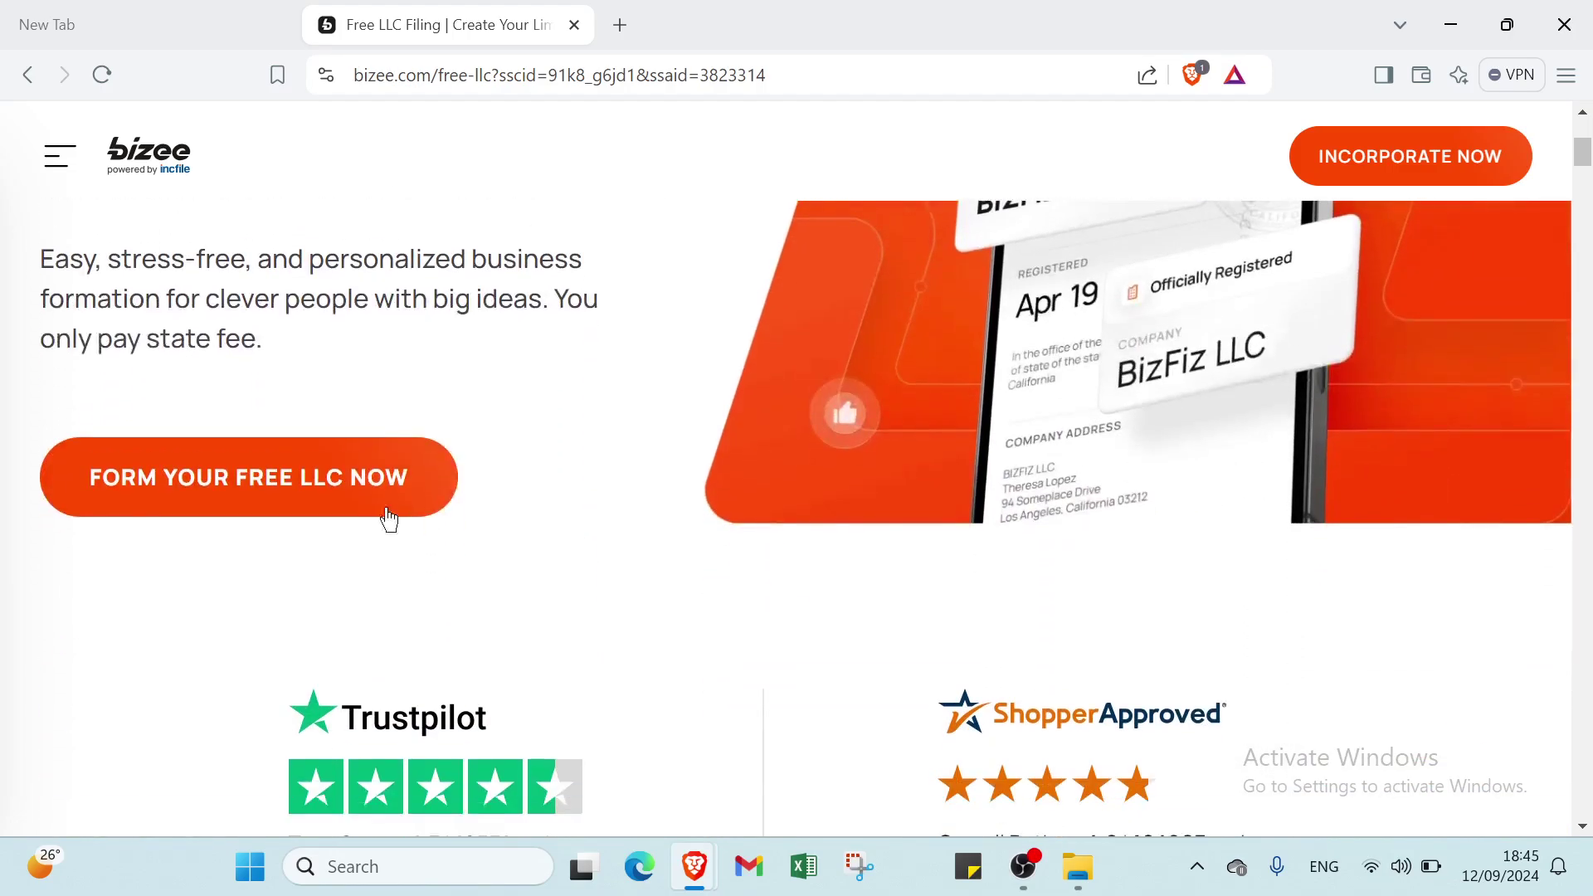
# Begin a new free LLC order, choosing Start Over to discard the earlier one.
pyautogui.click(265, 481)
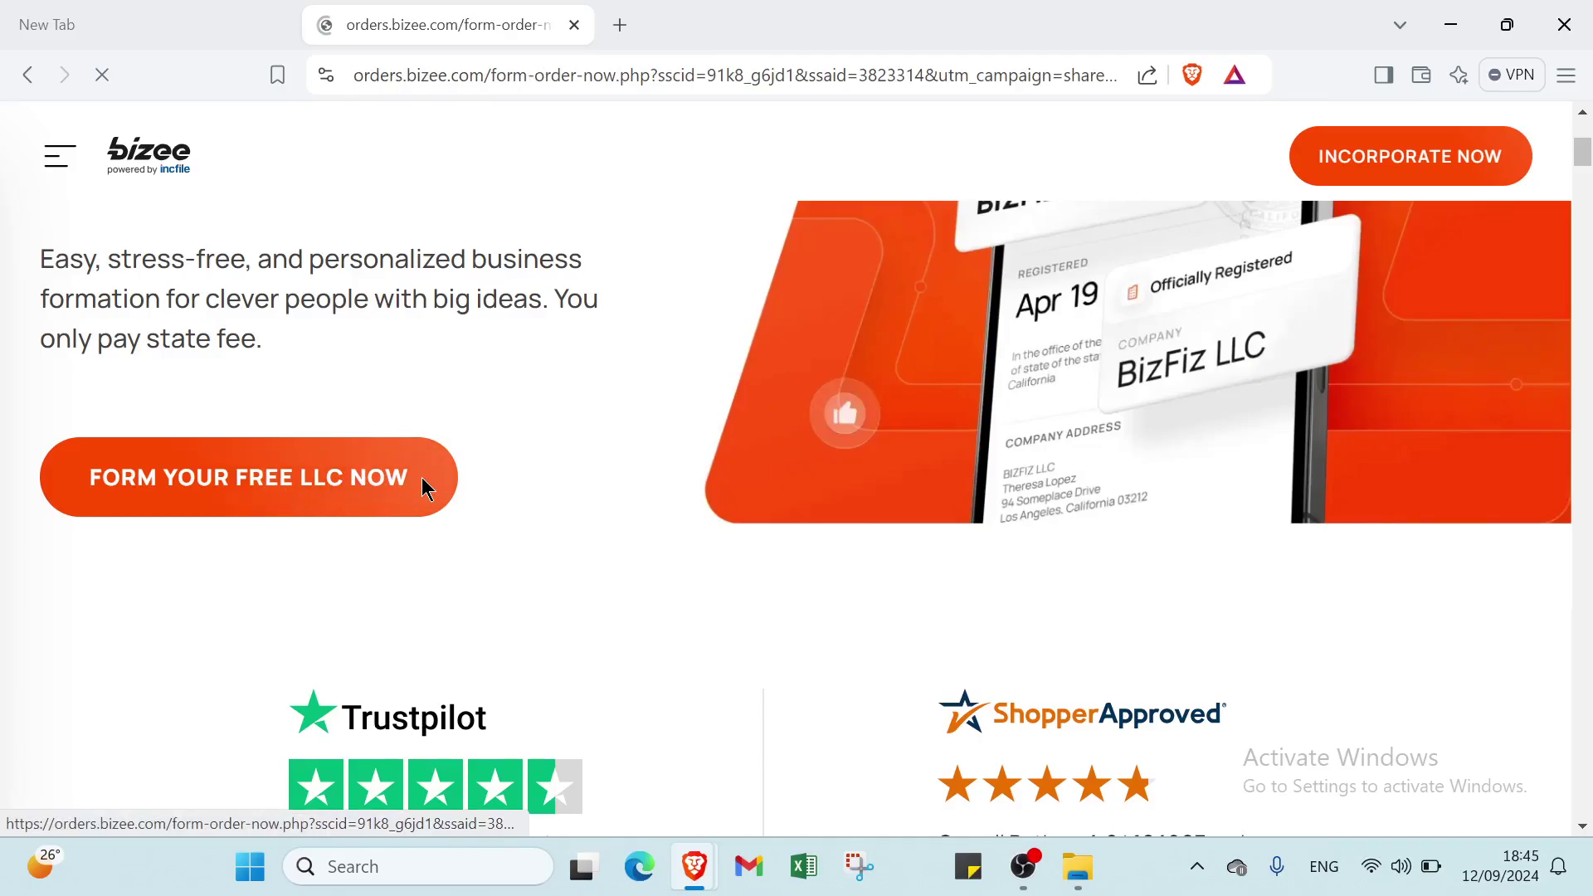
pyautogui.scroll(-1, 574, 390)
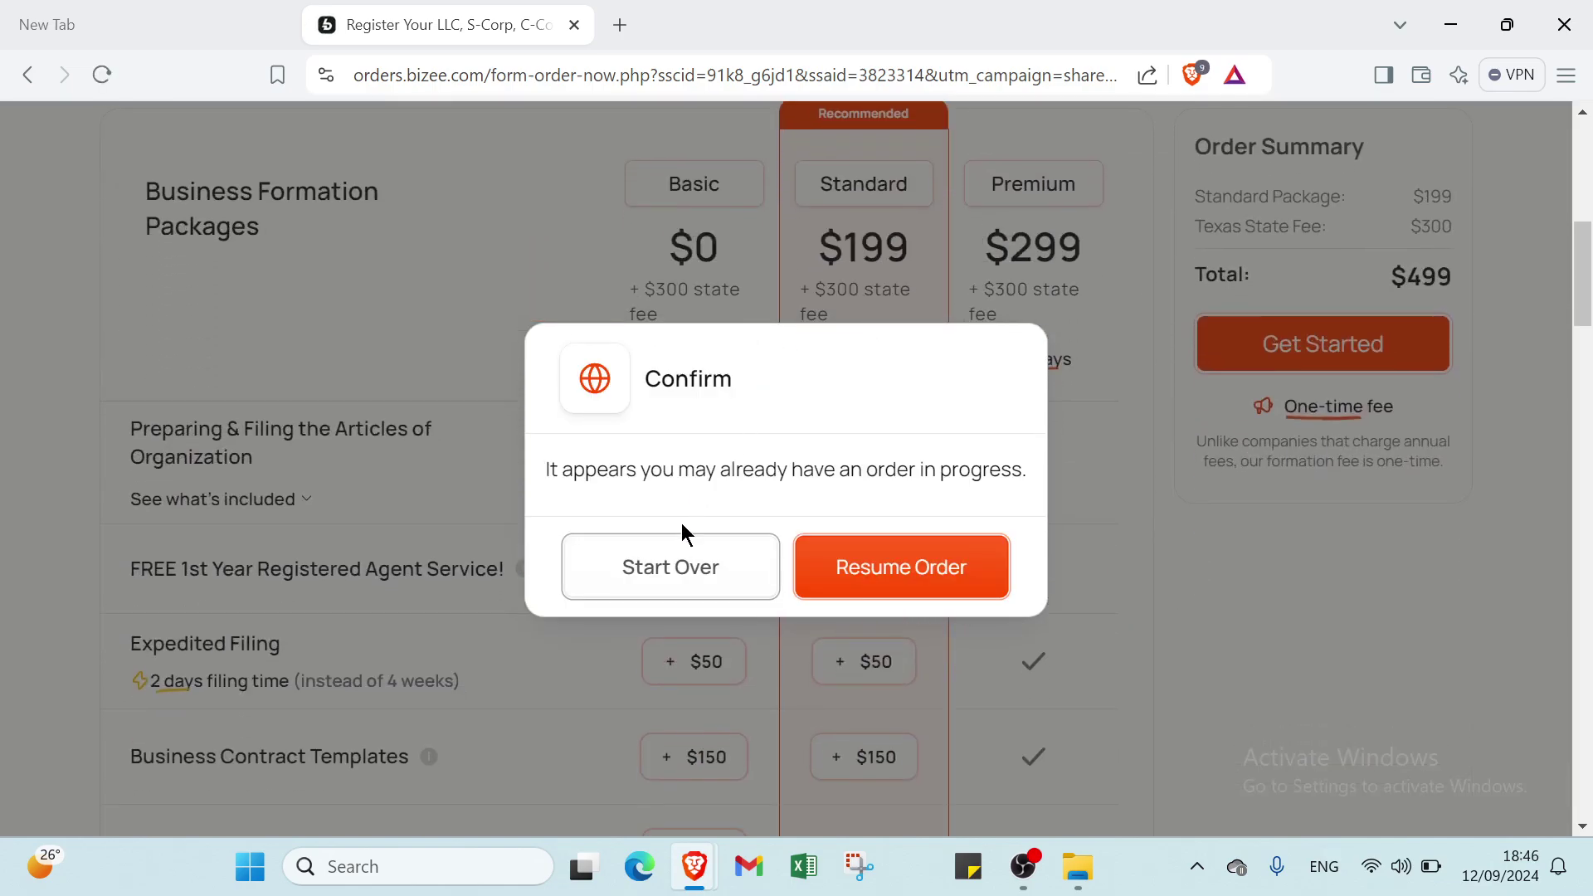
pyautogui.click(675, 567)
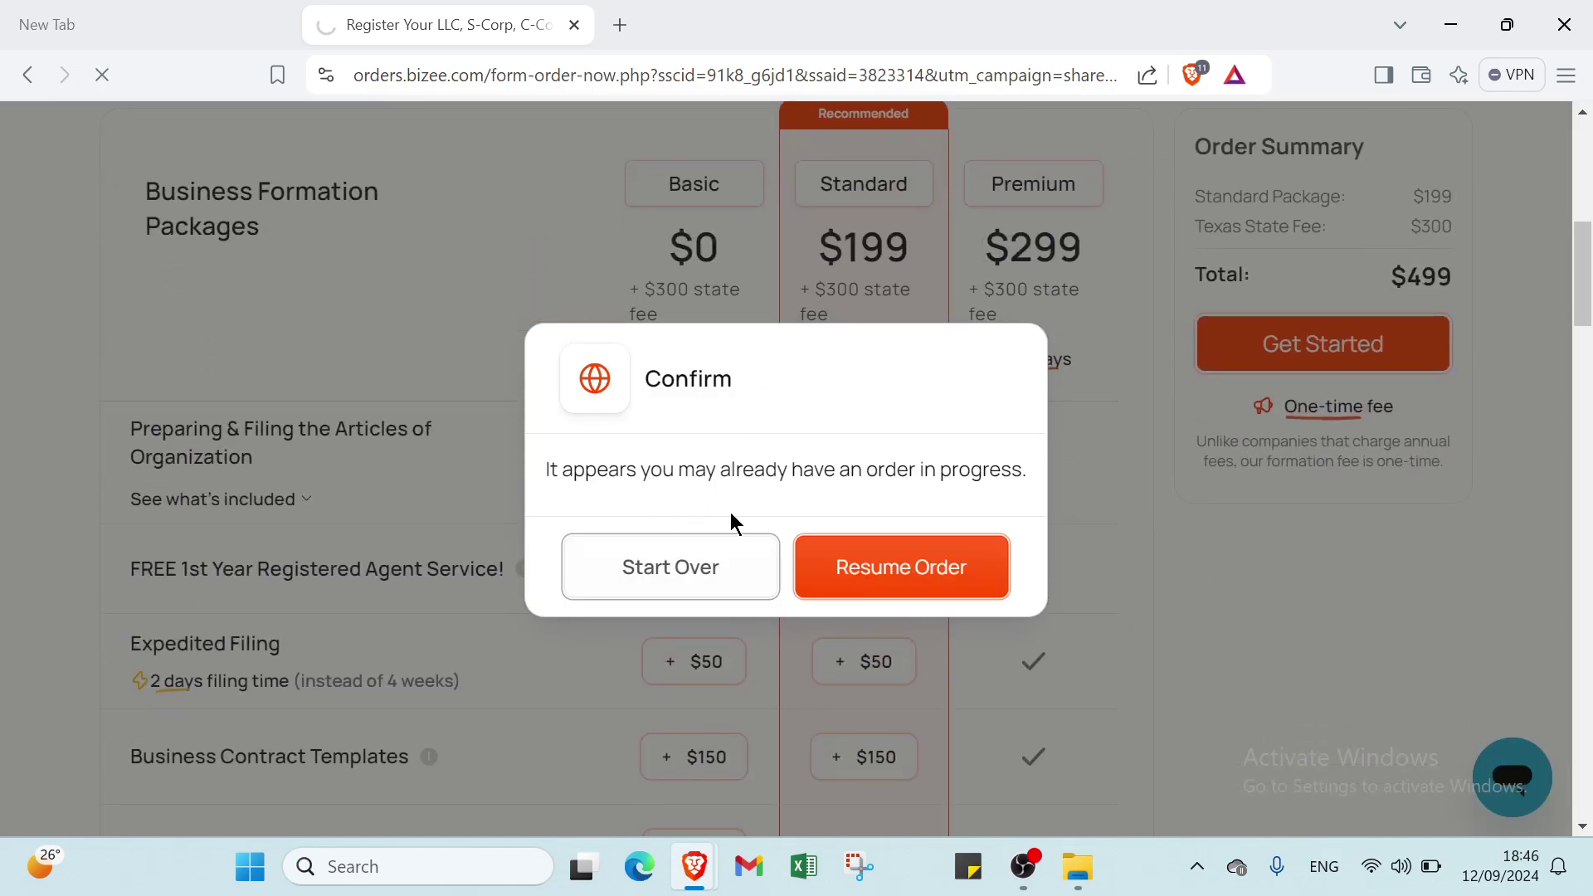
pyautogui.scroll(-1, 691, 448)
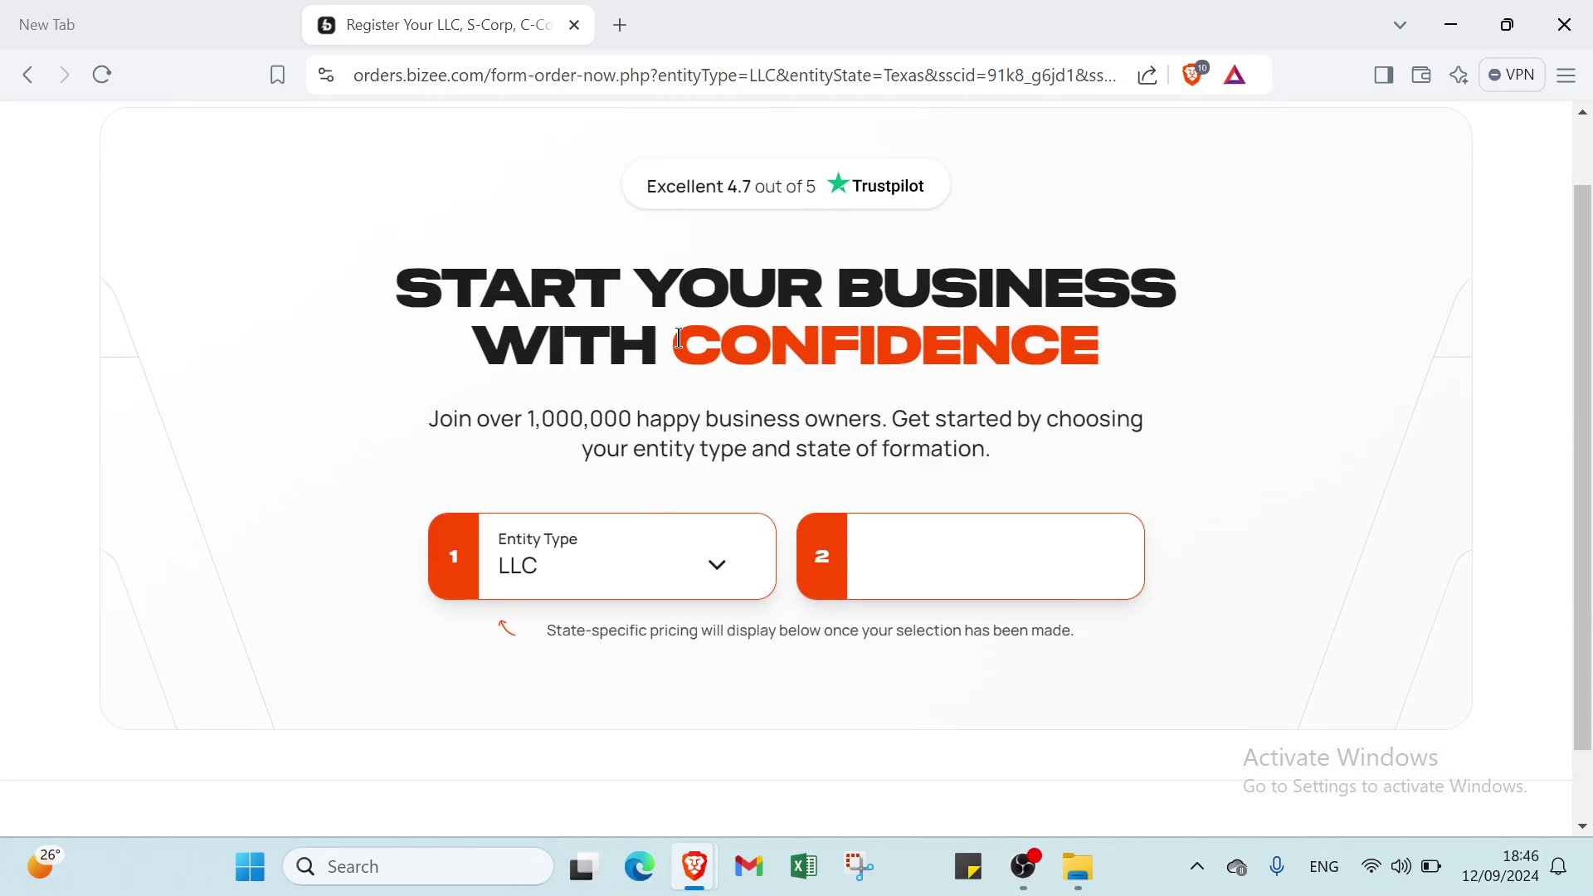
pyautogui.scroll(5, 678, 317)
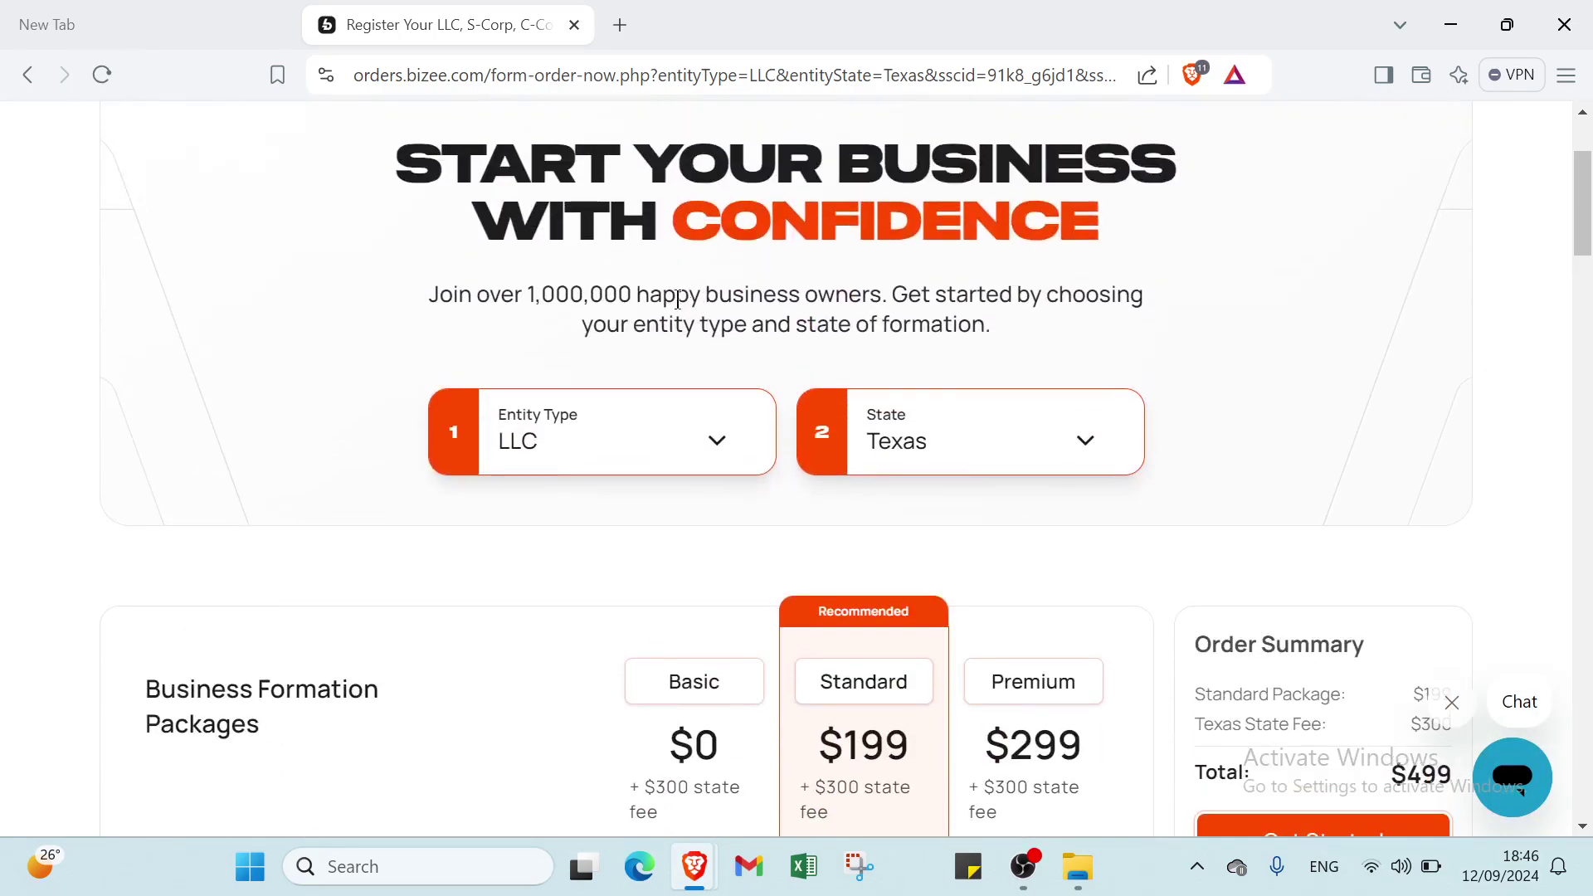
# Set the entity type to LLC and the formation state to Texas.
pyautogui.click(585, 453)
pyautogui.click(580, 512)
pyautogui.scroll(-2, 903, 401)
pyautogui.scroll(-3, 903, 401)
pyautogui.scroll(3, 897, 224)
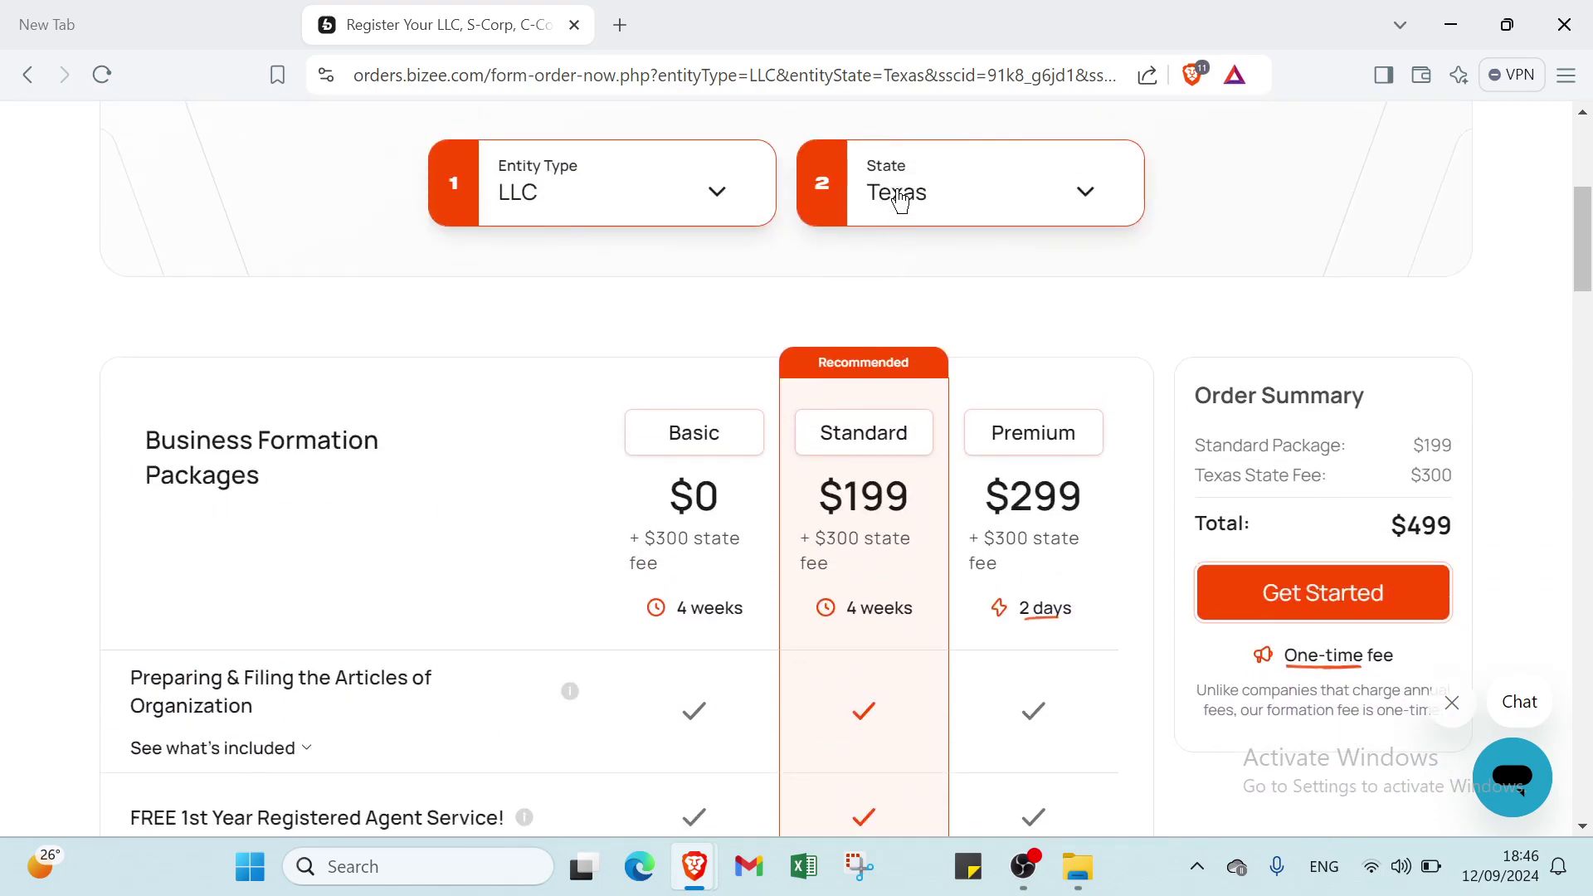
pyautogui.click(900, 203)
pyautogui.click(893, 213)
pyautogui.scroll(-2, 889, 224)
pyautogui.scroll(-1, 718, 301)
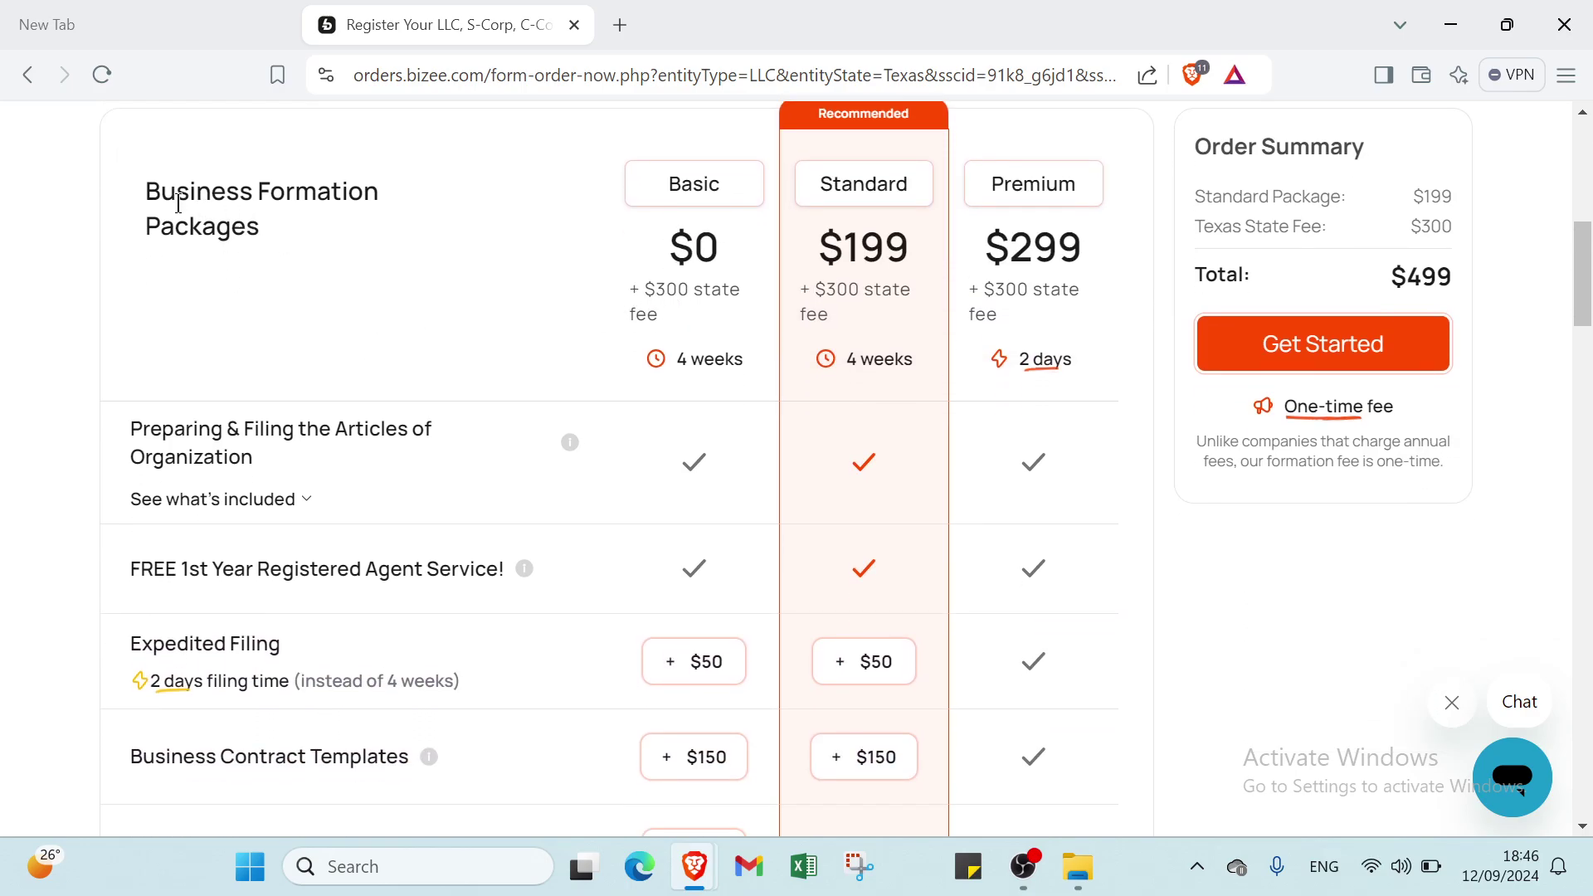
pyautogui.scroll(1, 546, 288)
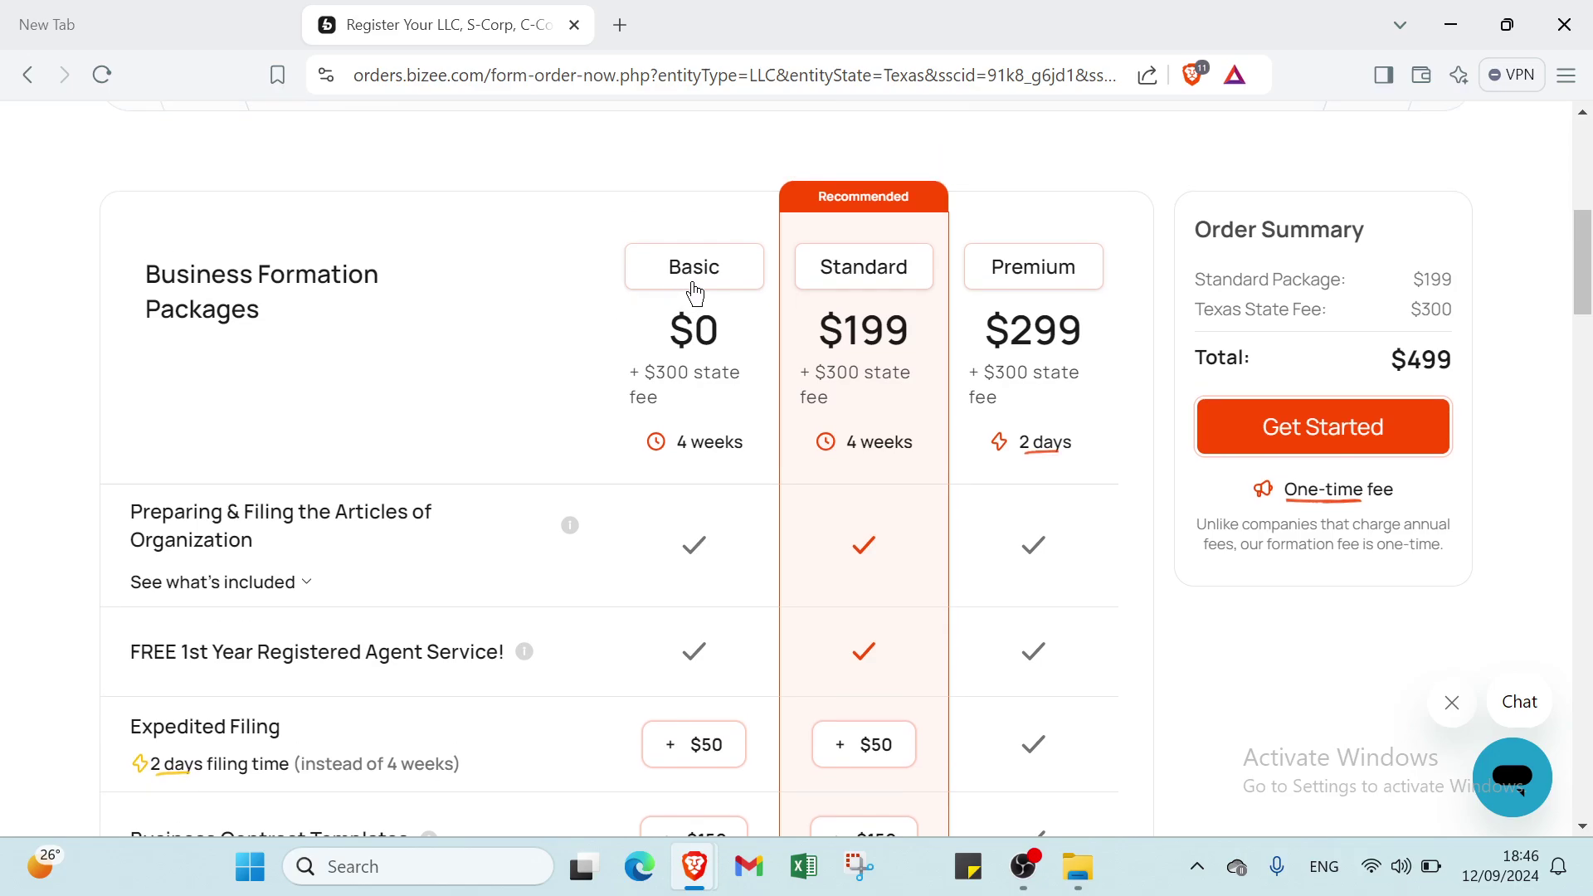
pyautogui.scroll(-3, 631, 307)
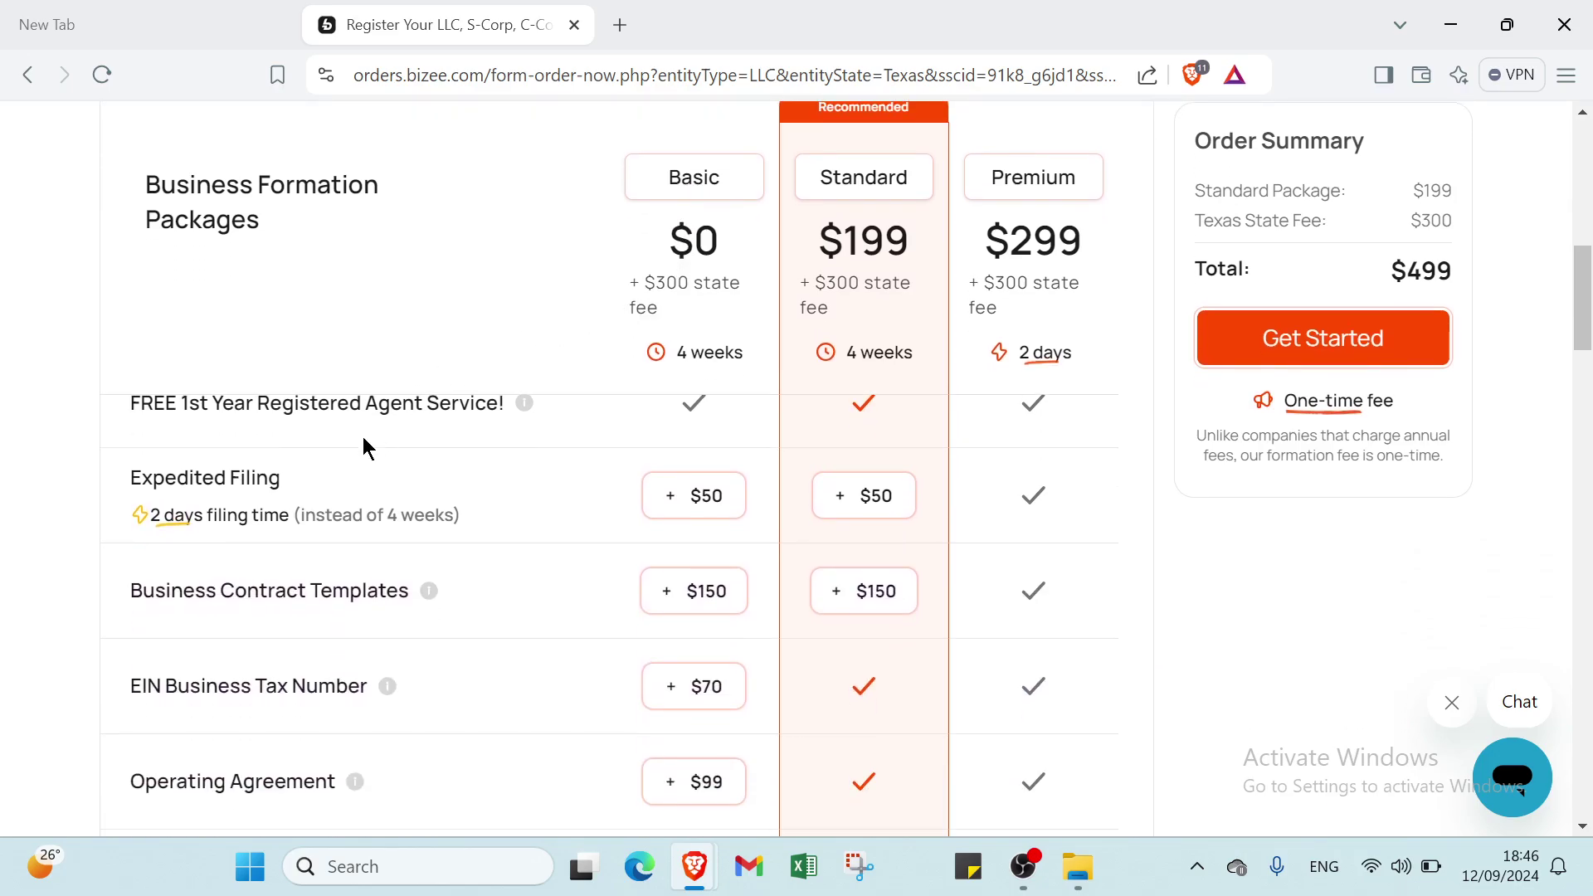
pyautogui.scroll(3, 332, 473)
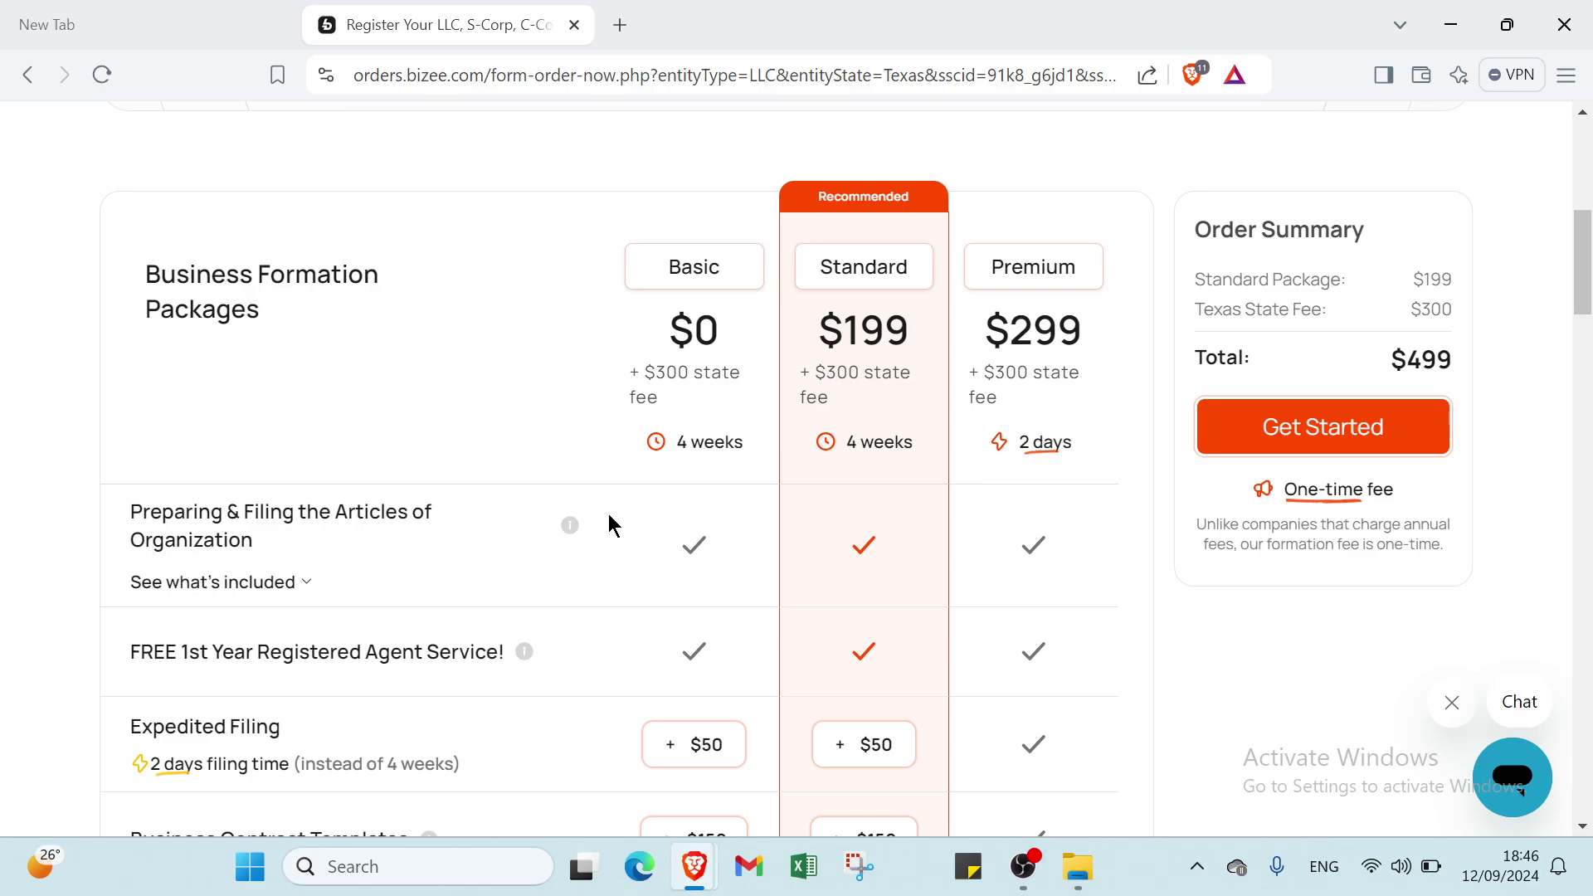
pyautogui.scroll(-1, 363, 621)
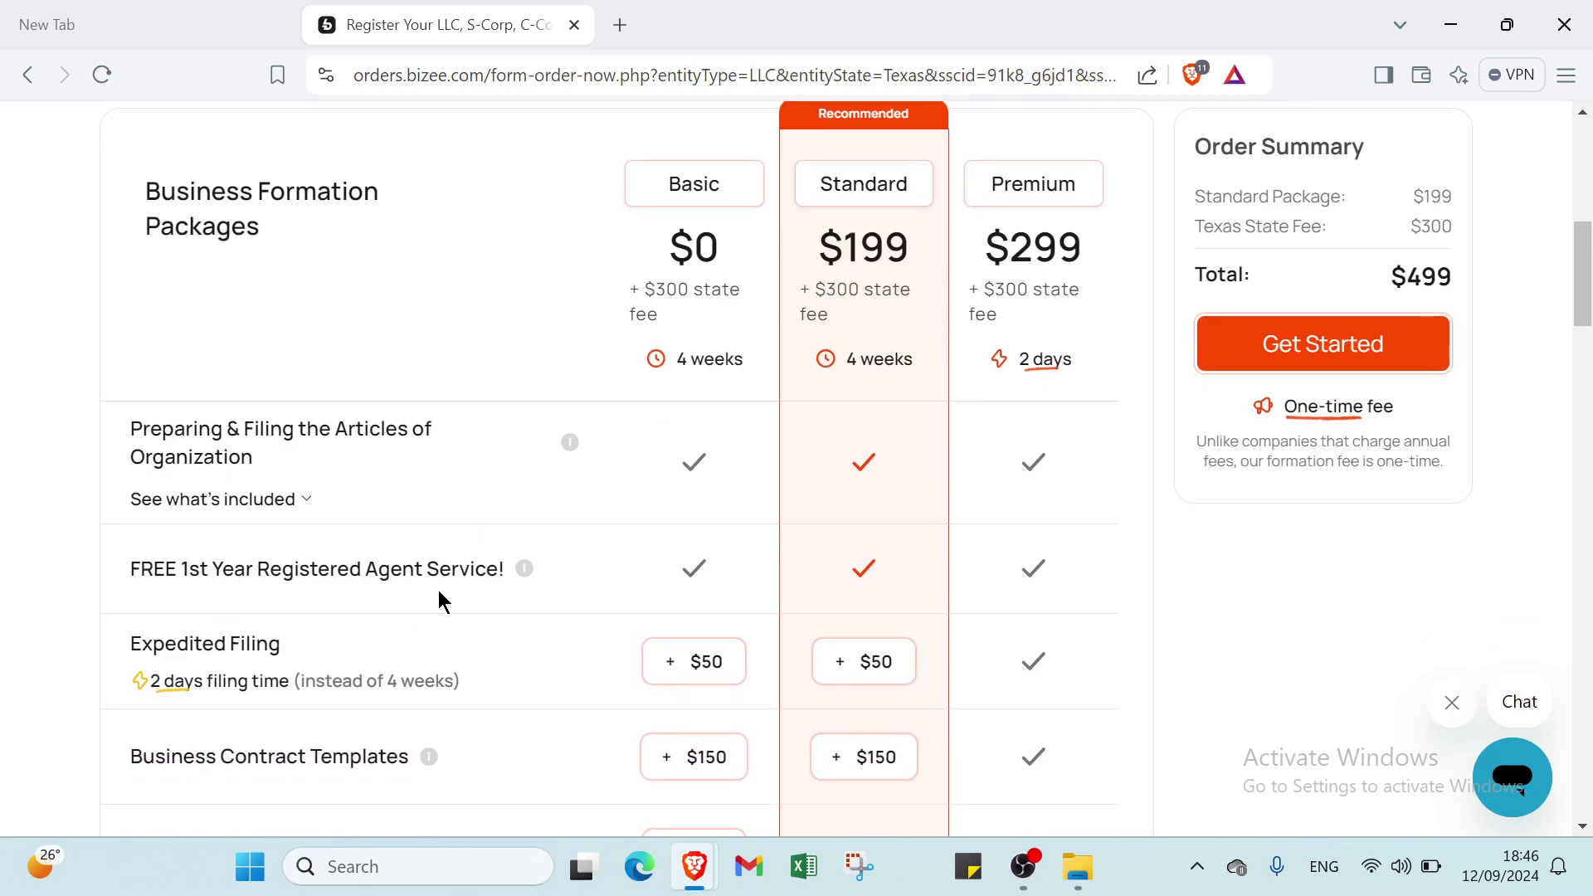
pyautogui.scroll(-3, 471, 581)
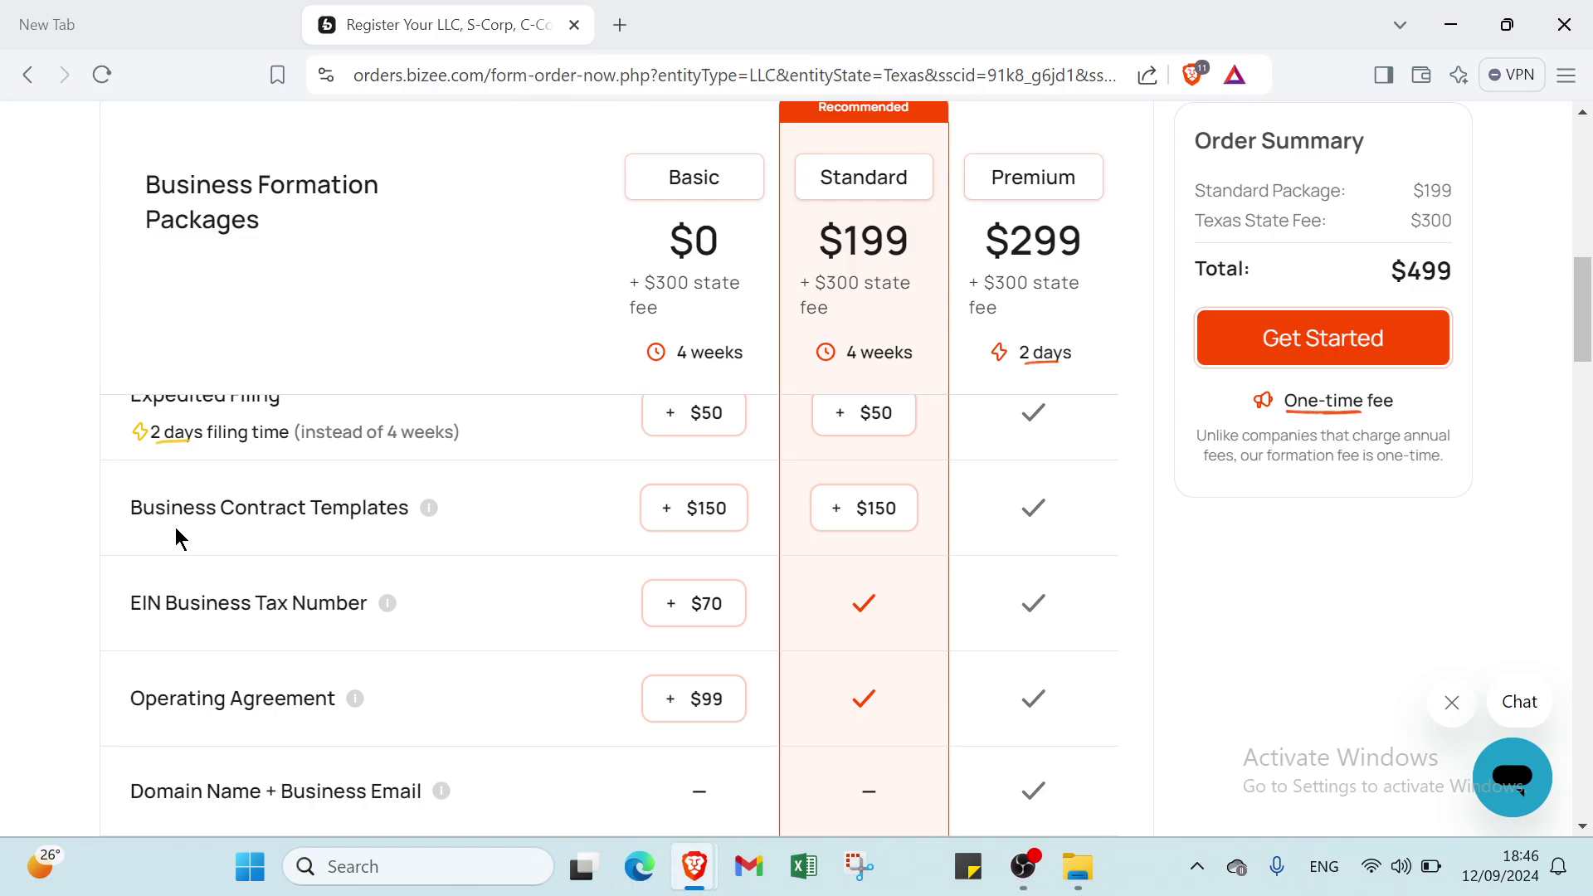
pyautogui.scroll(-2, 176, 531)
pyautogui.scroll(-5, 222, 527)
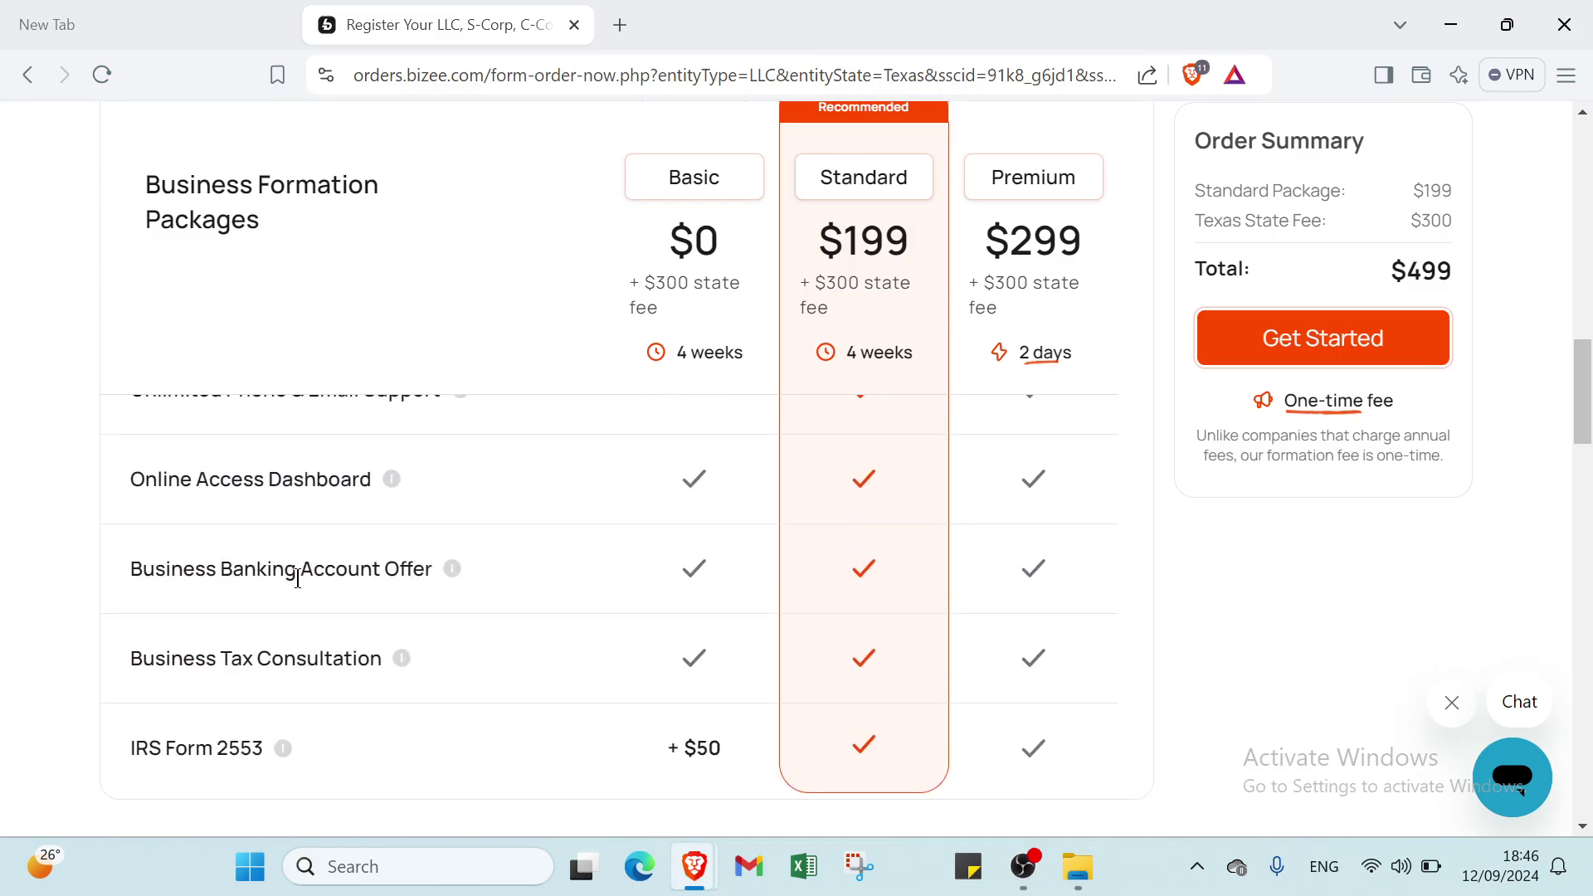
pyautogui.scroll(-1, 263, 632)
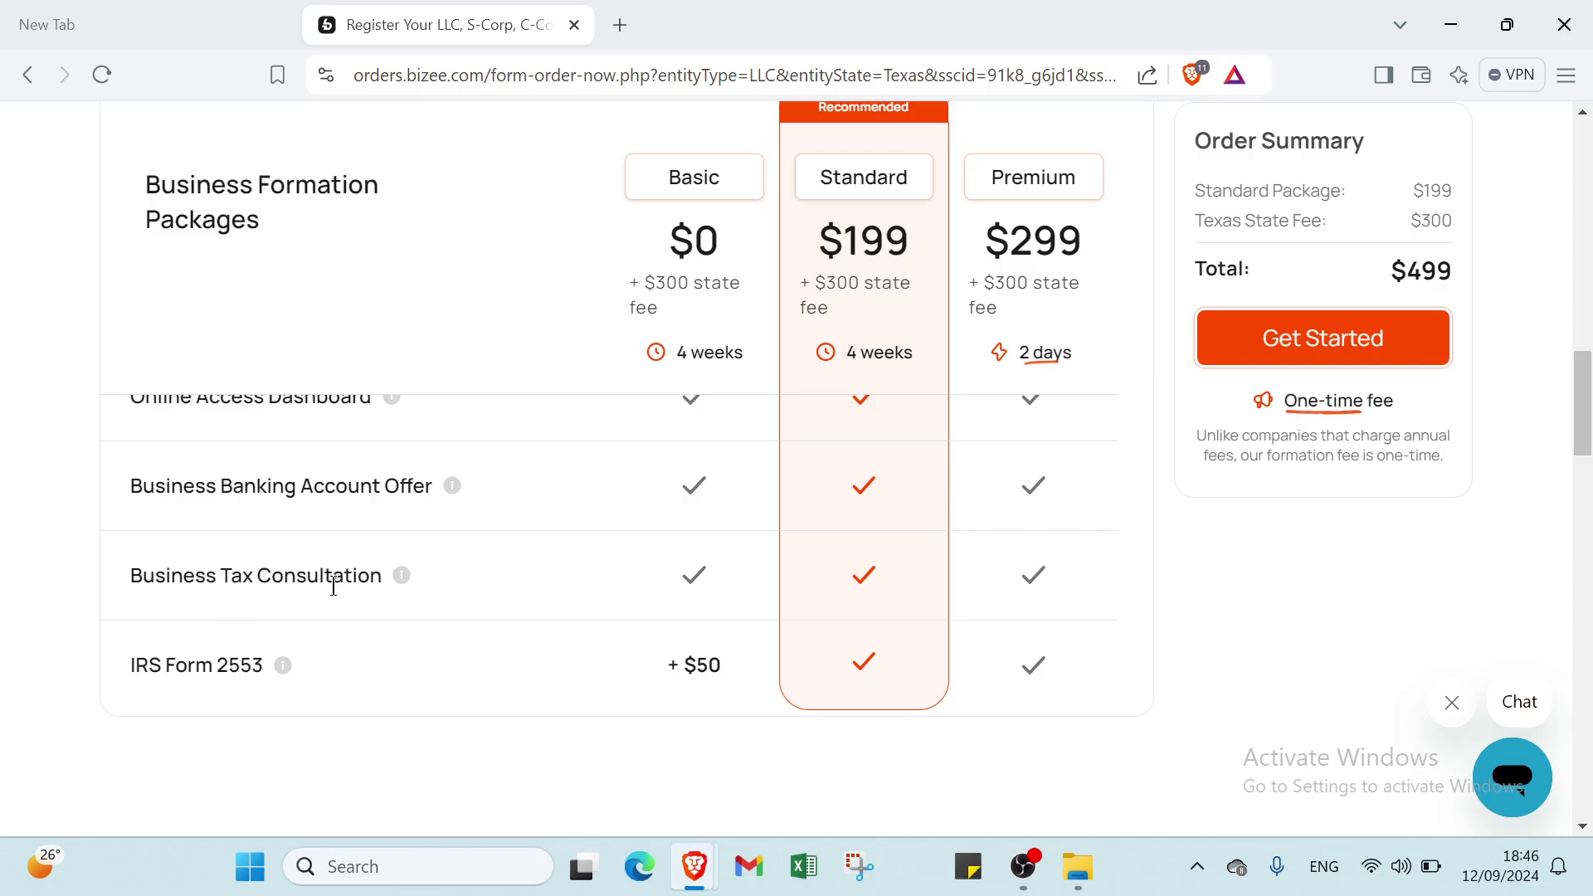
pyautogui.scroll(15, 740, 484)
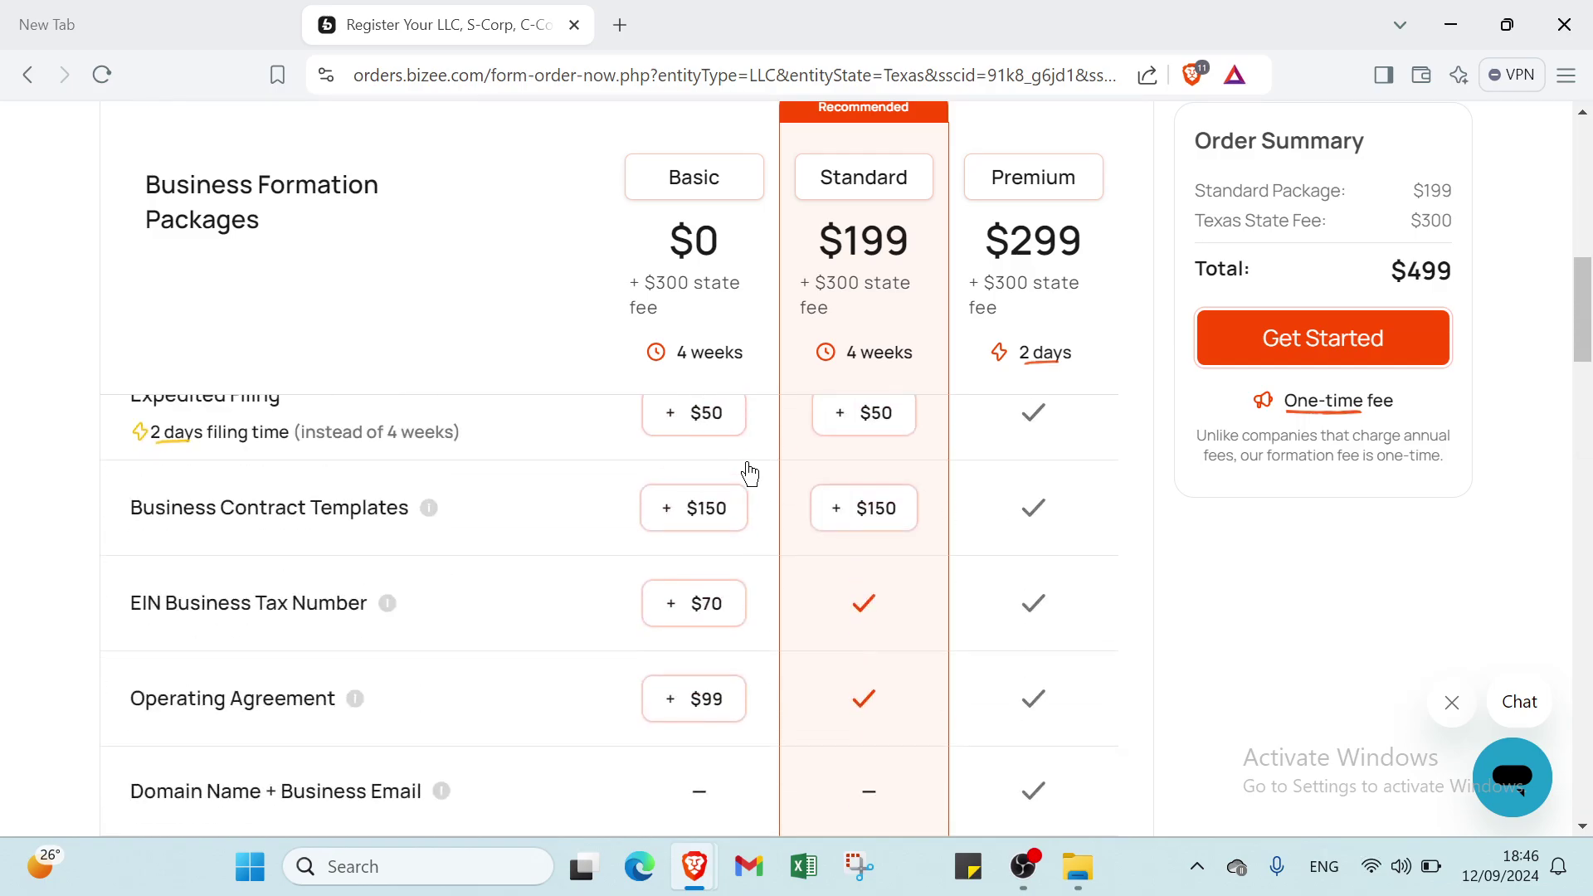
pyautogui.scroll(-2, 864, 465)
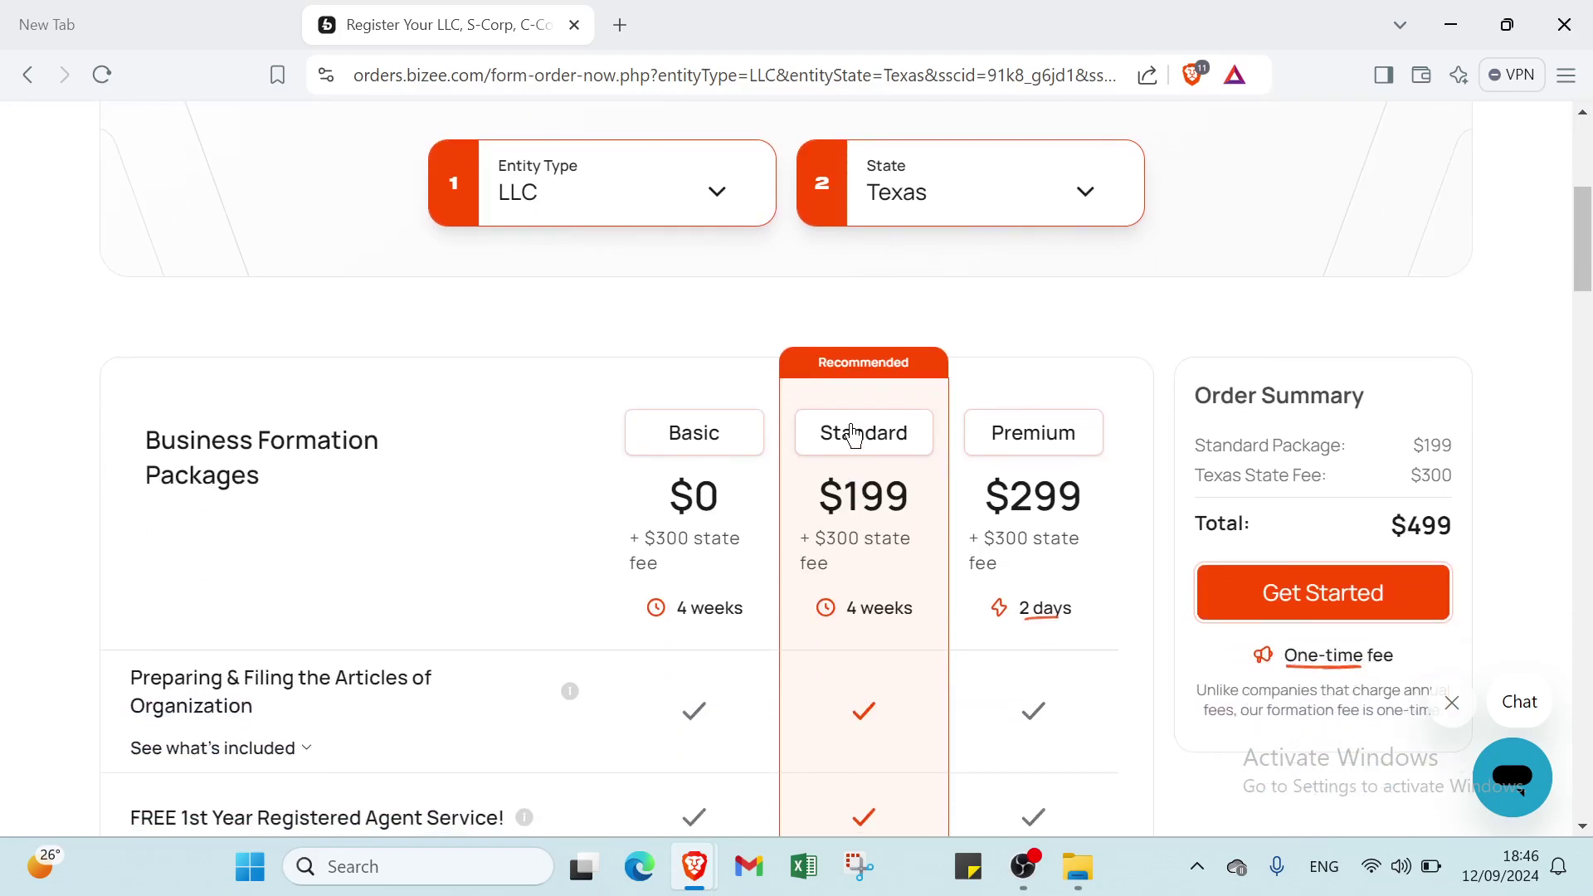
pyautogui.scroll(-1, 855, 436)
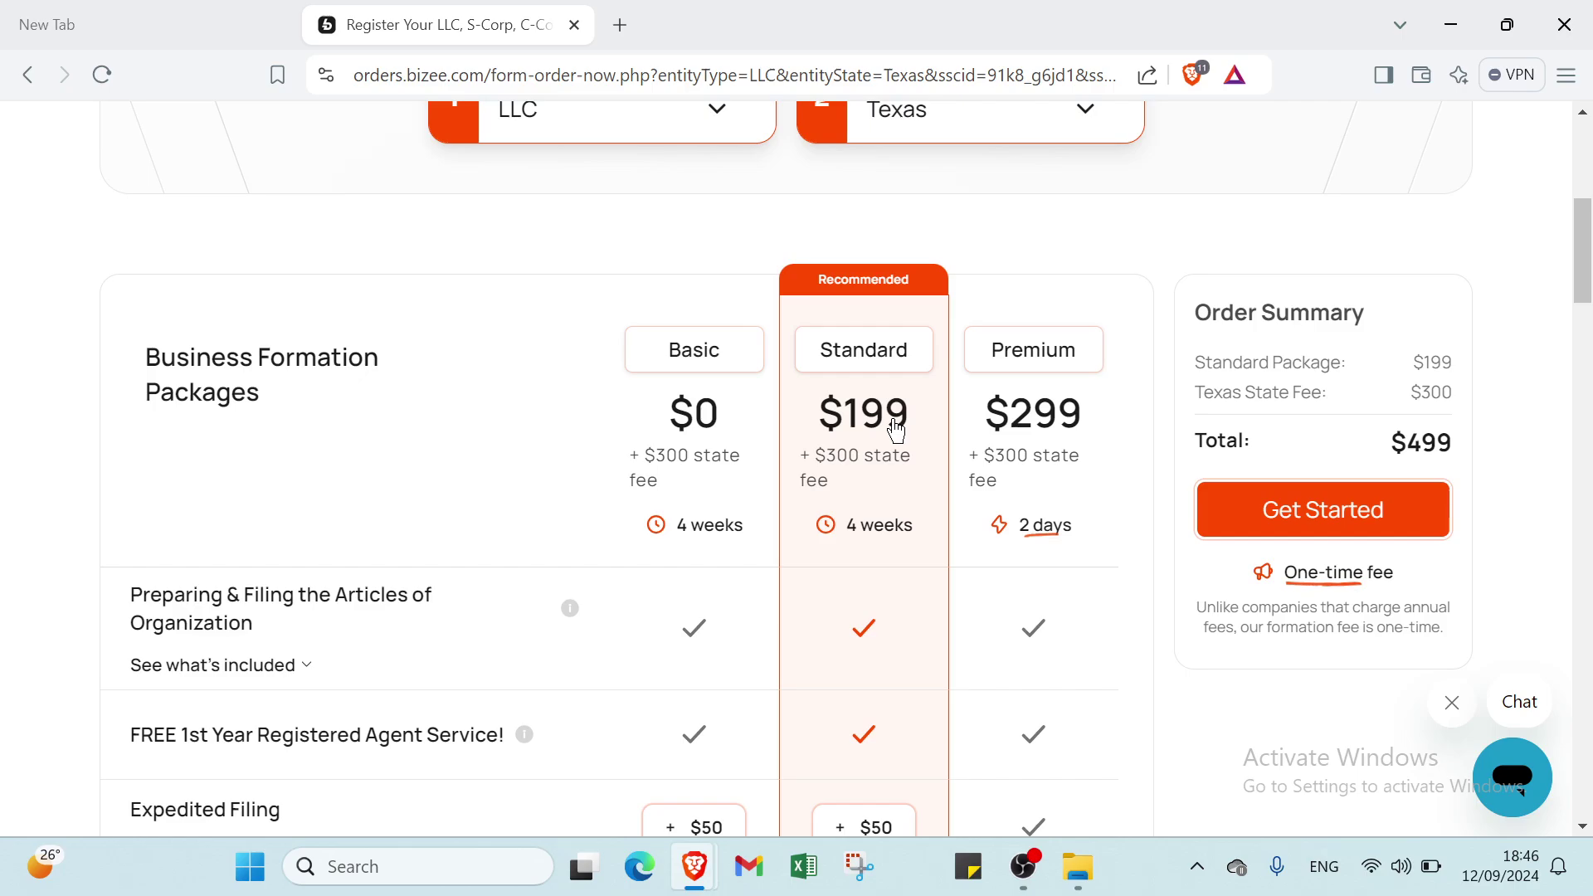
pyautogui.scroll(-1, 860, 539)
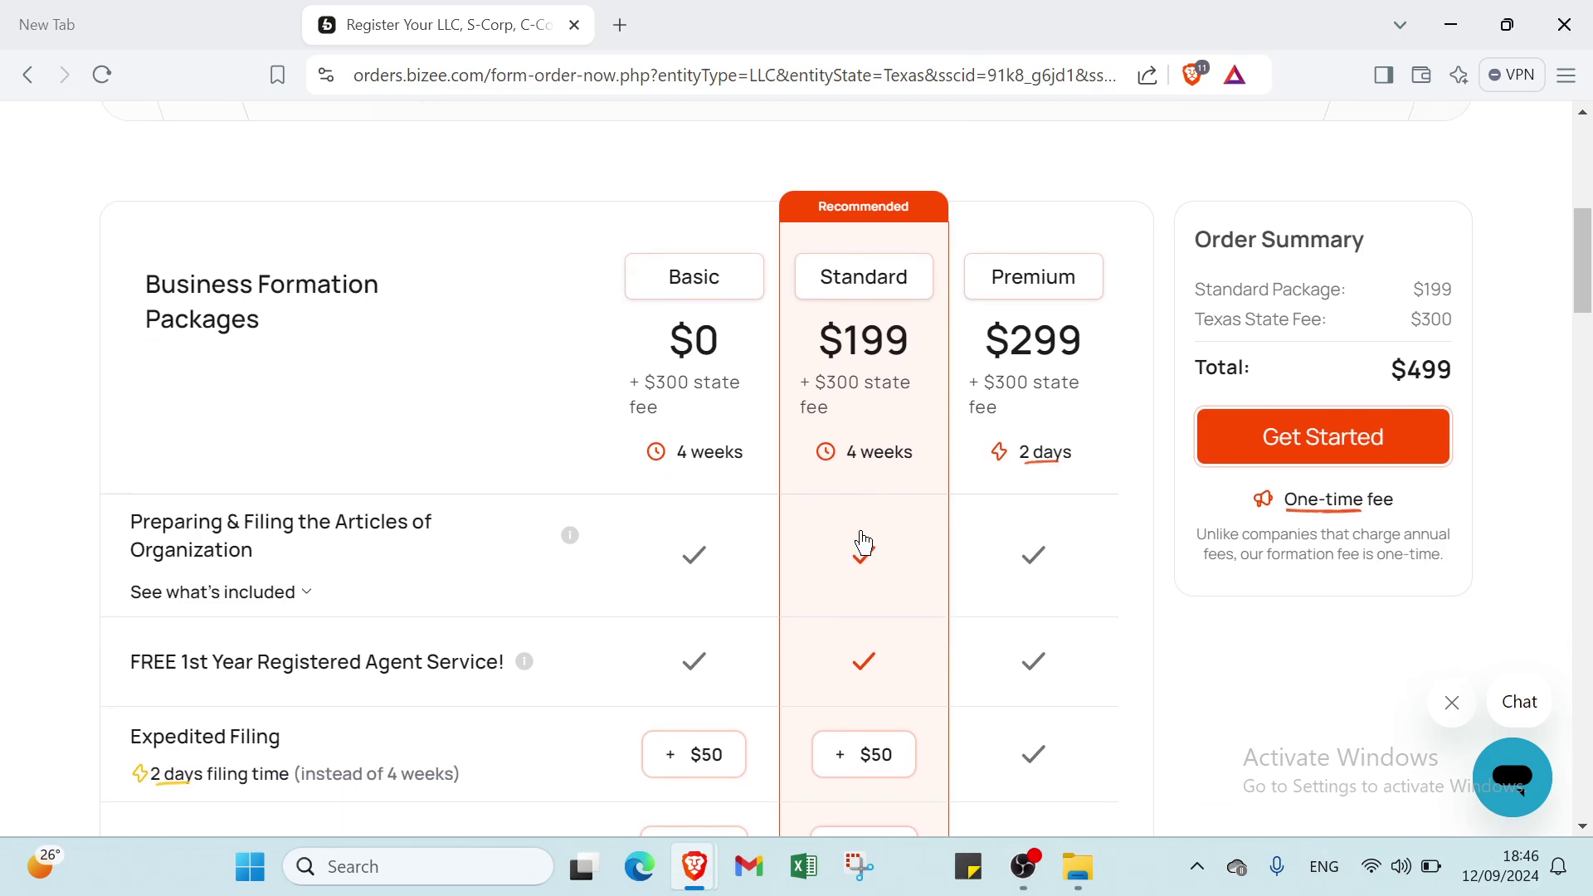
pyautogui.scroll(-3, 880, 465)
pyautogui.scroll(2, 829, 465)
pyautogui.scroll(-4, 863, 477)
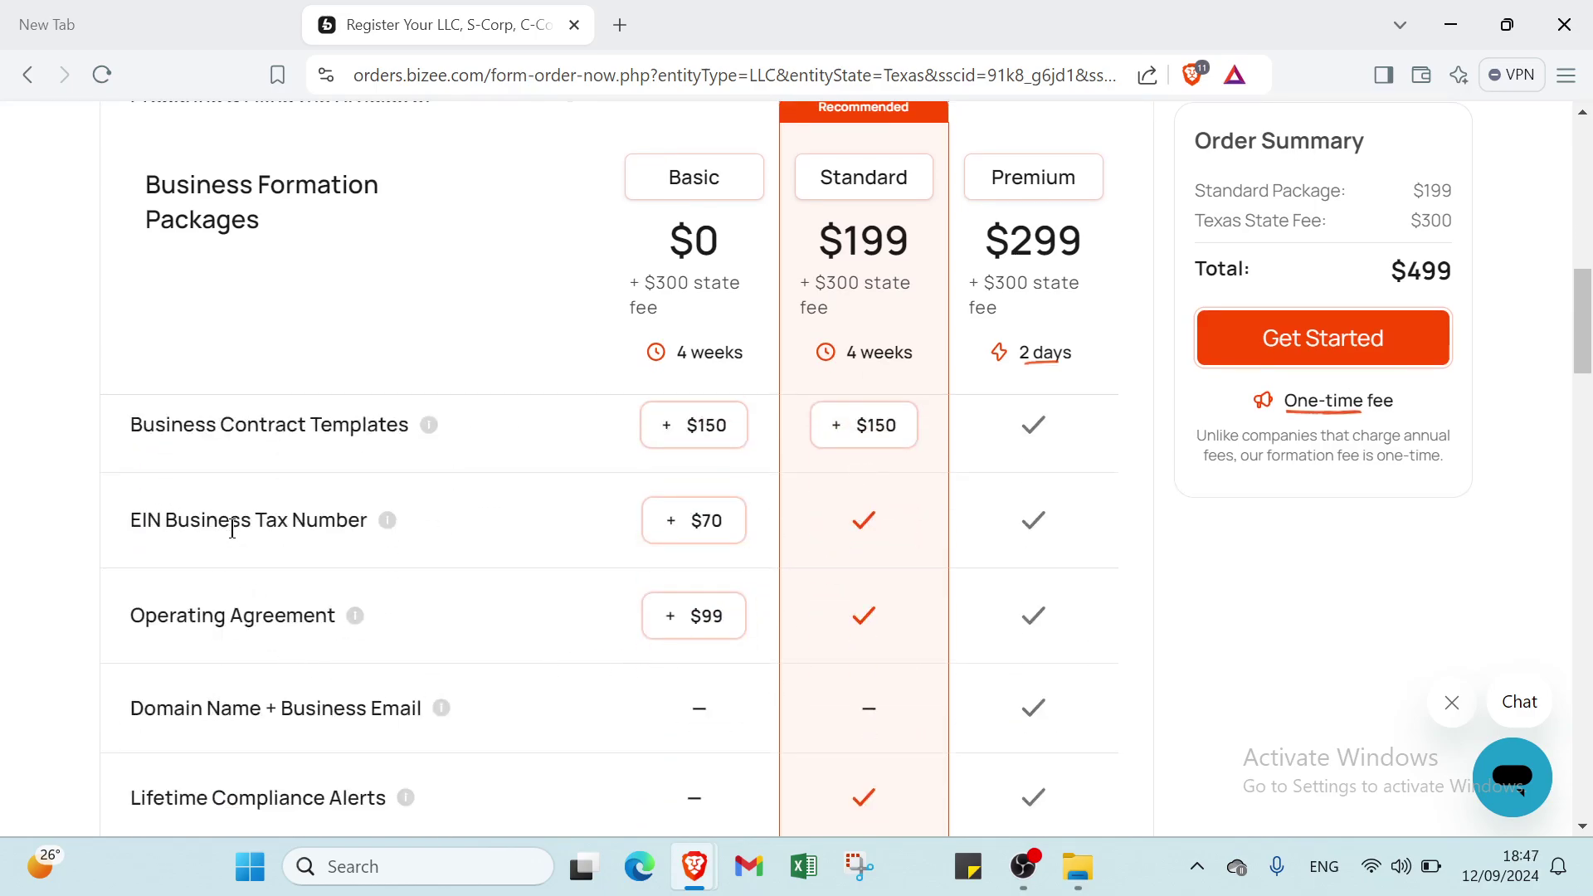
pyautogui.scroll(-1, 299, 569)
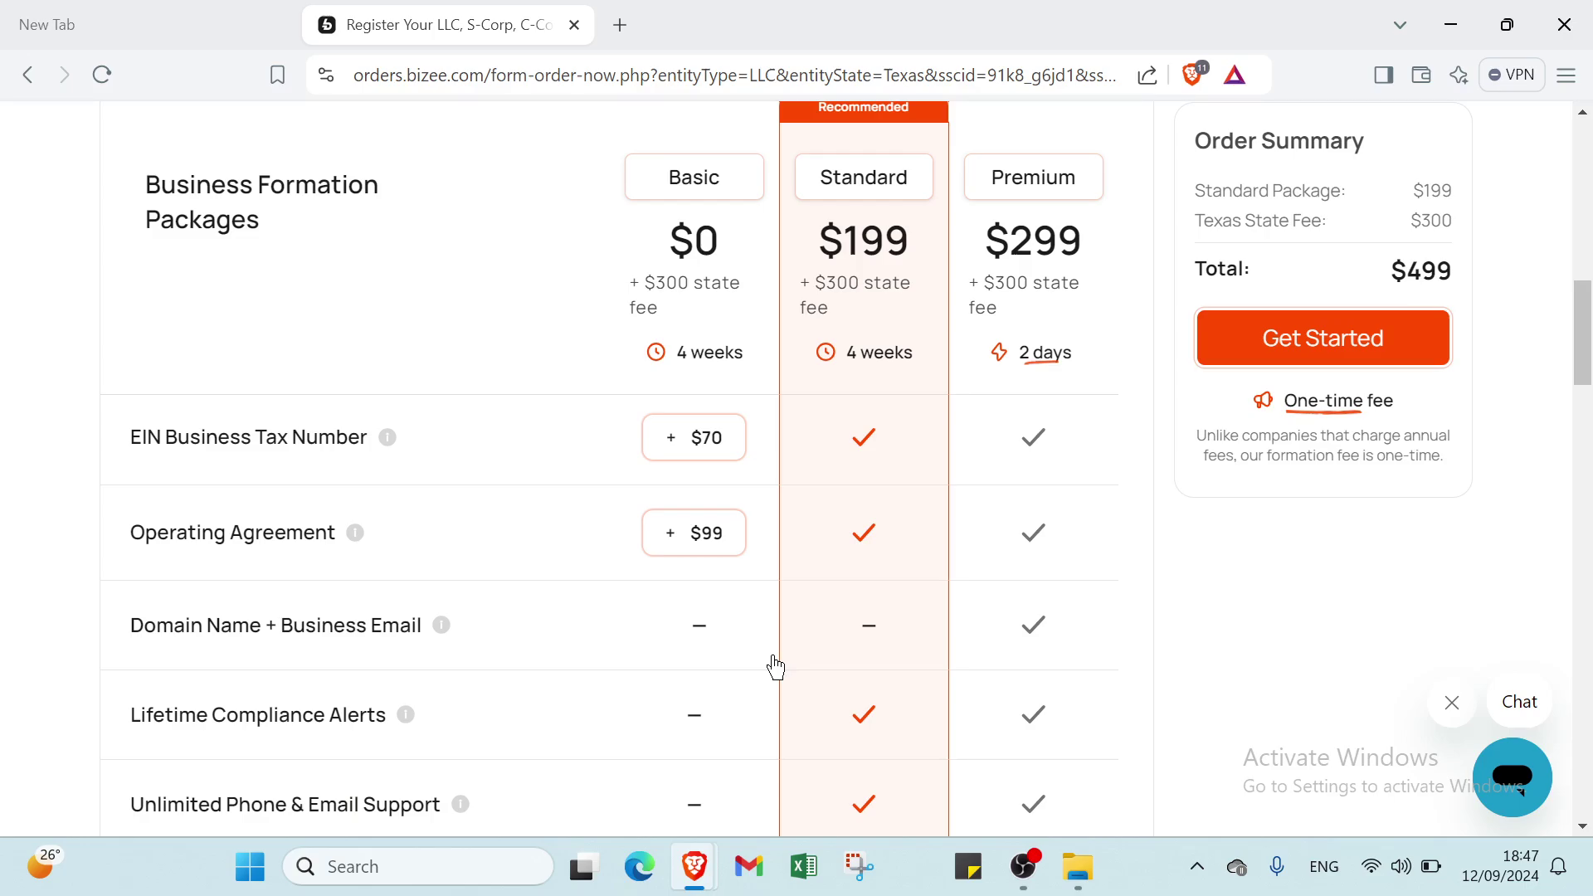
pyautogui.scroll(-1, 779, 621)
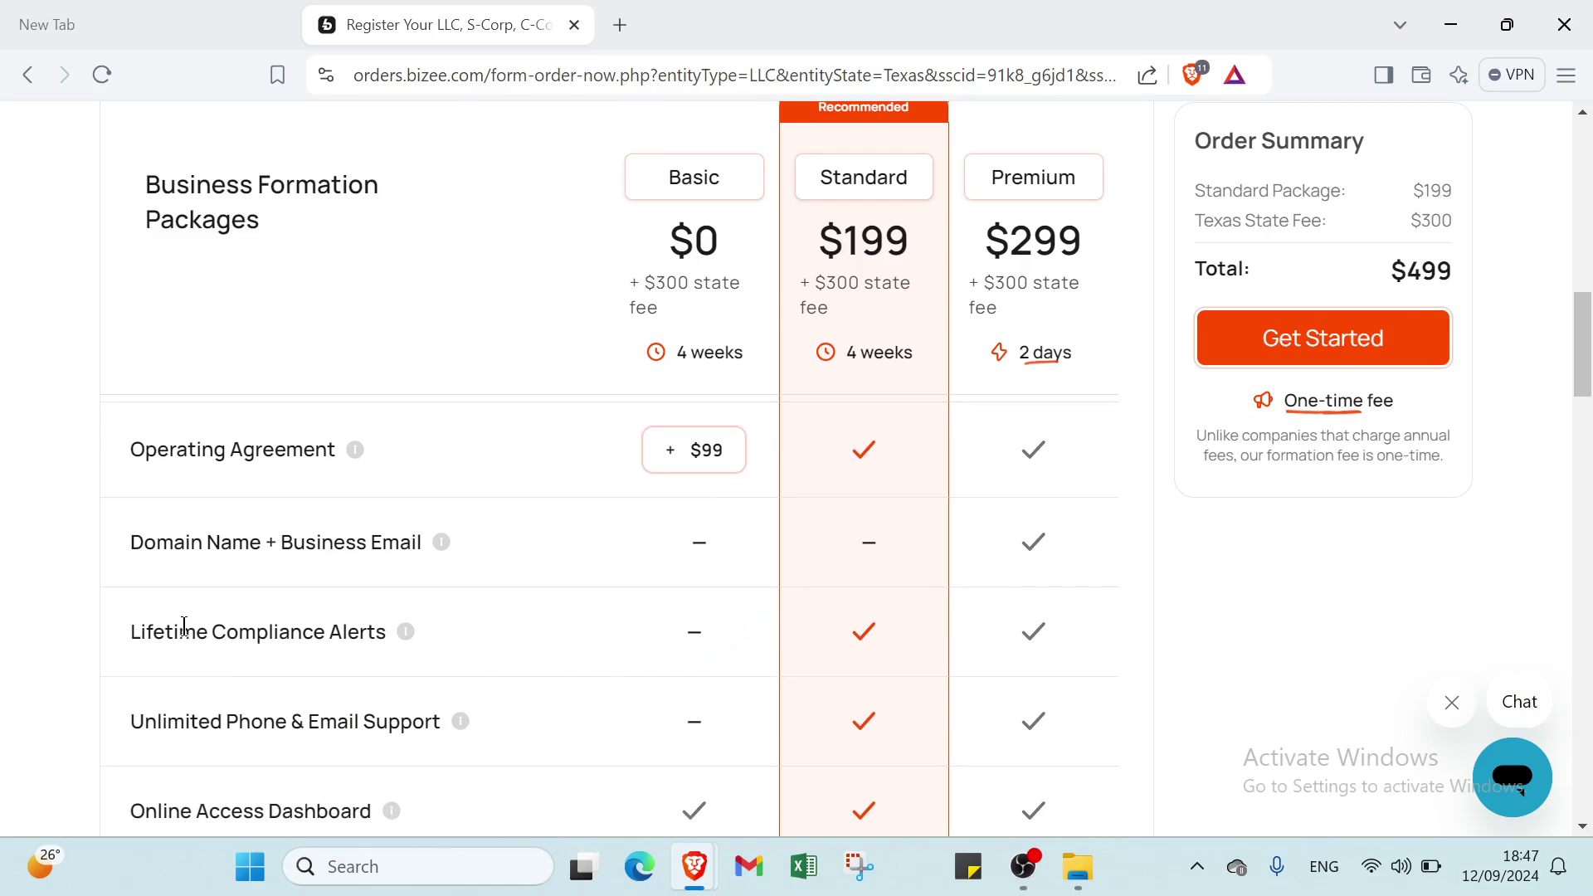
pyautogui.scroll(-6, 683, 662)
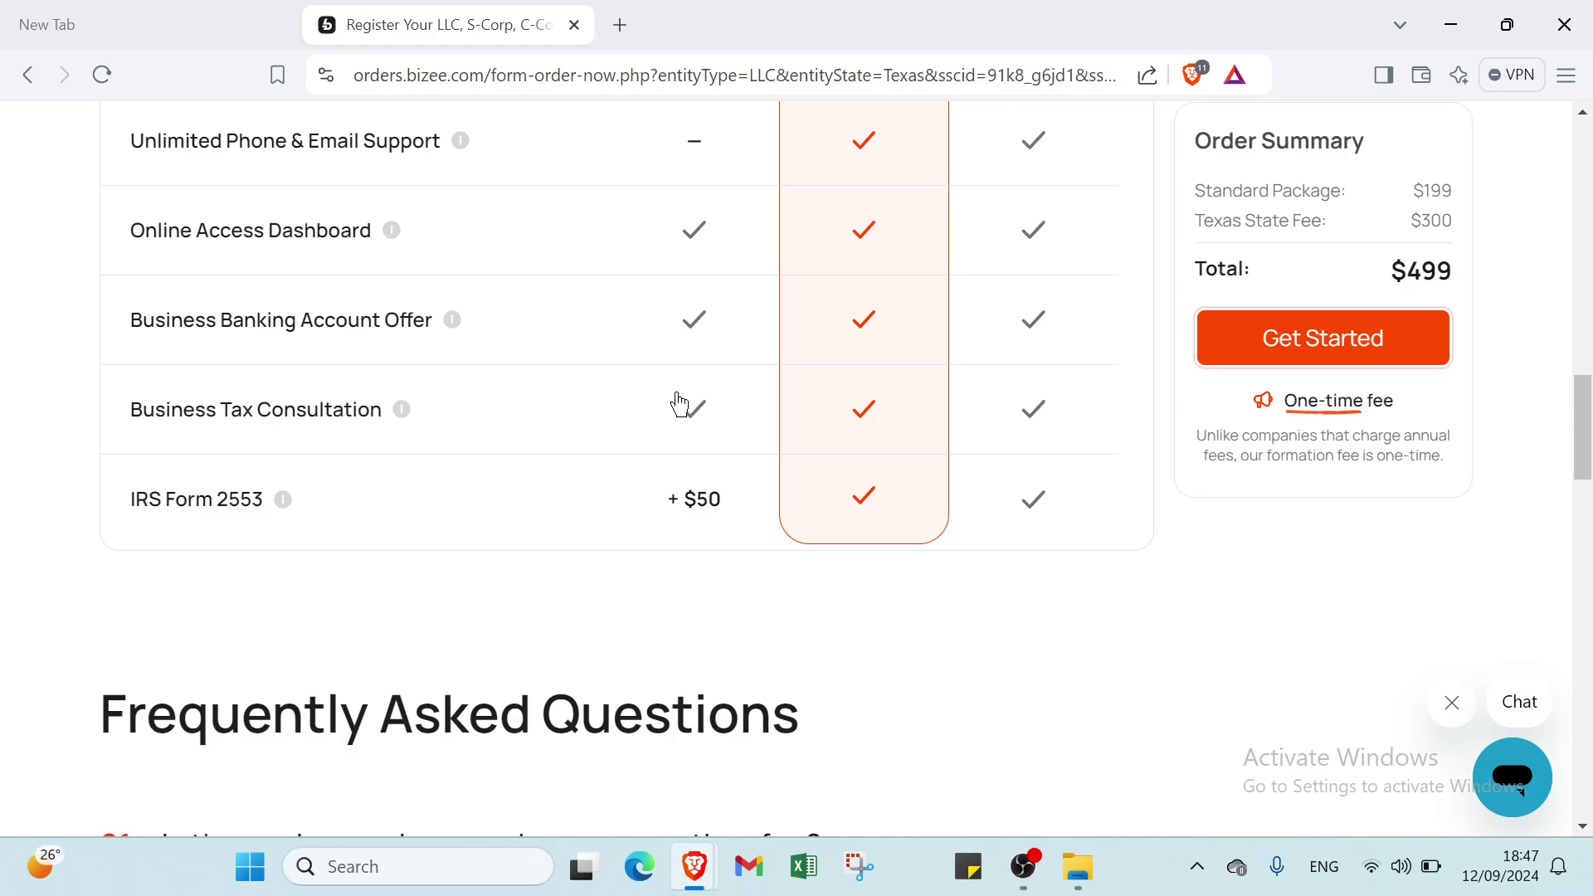
pyautogui.scroll(8, 772, 366)
pyautogui.scroll(5, 834, 491)
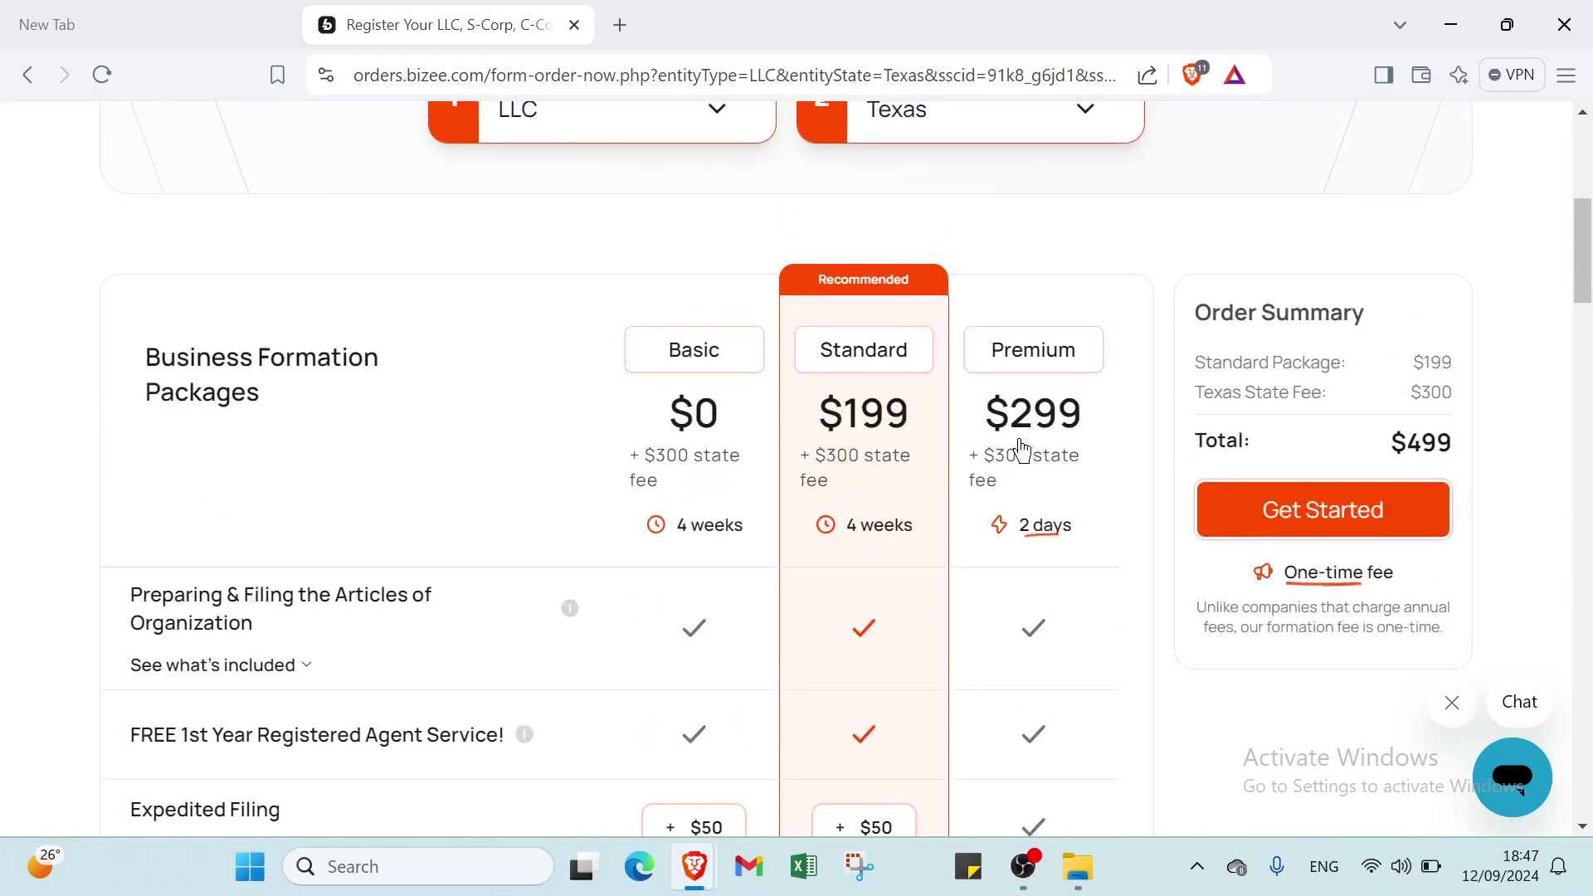
pyautogui.scroll(-1, 1071, 473)
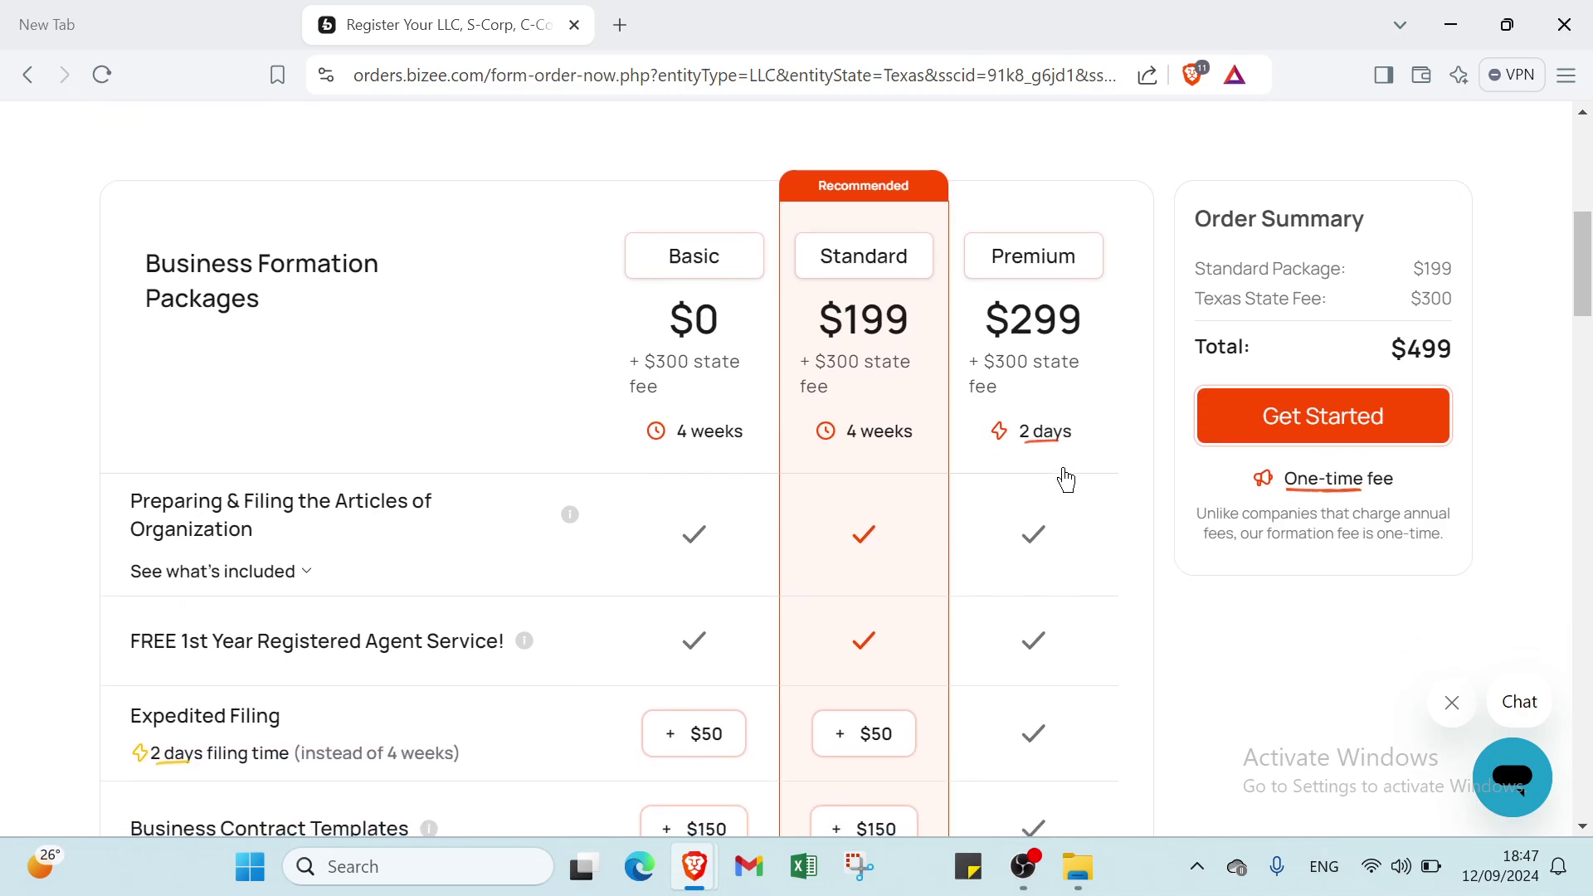
pyautogui.scroll(-5, 1067, 479)
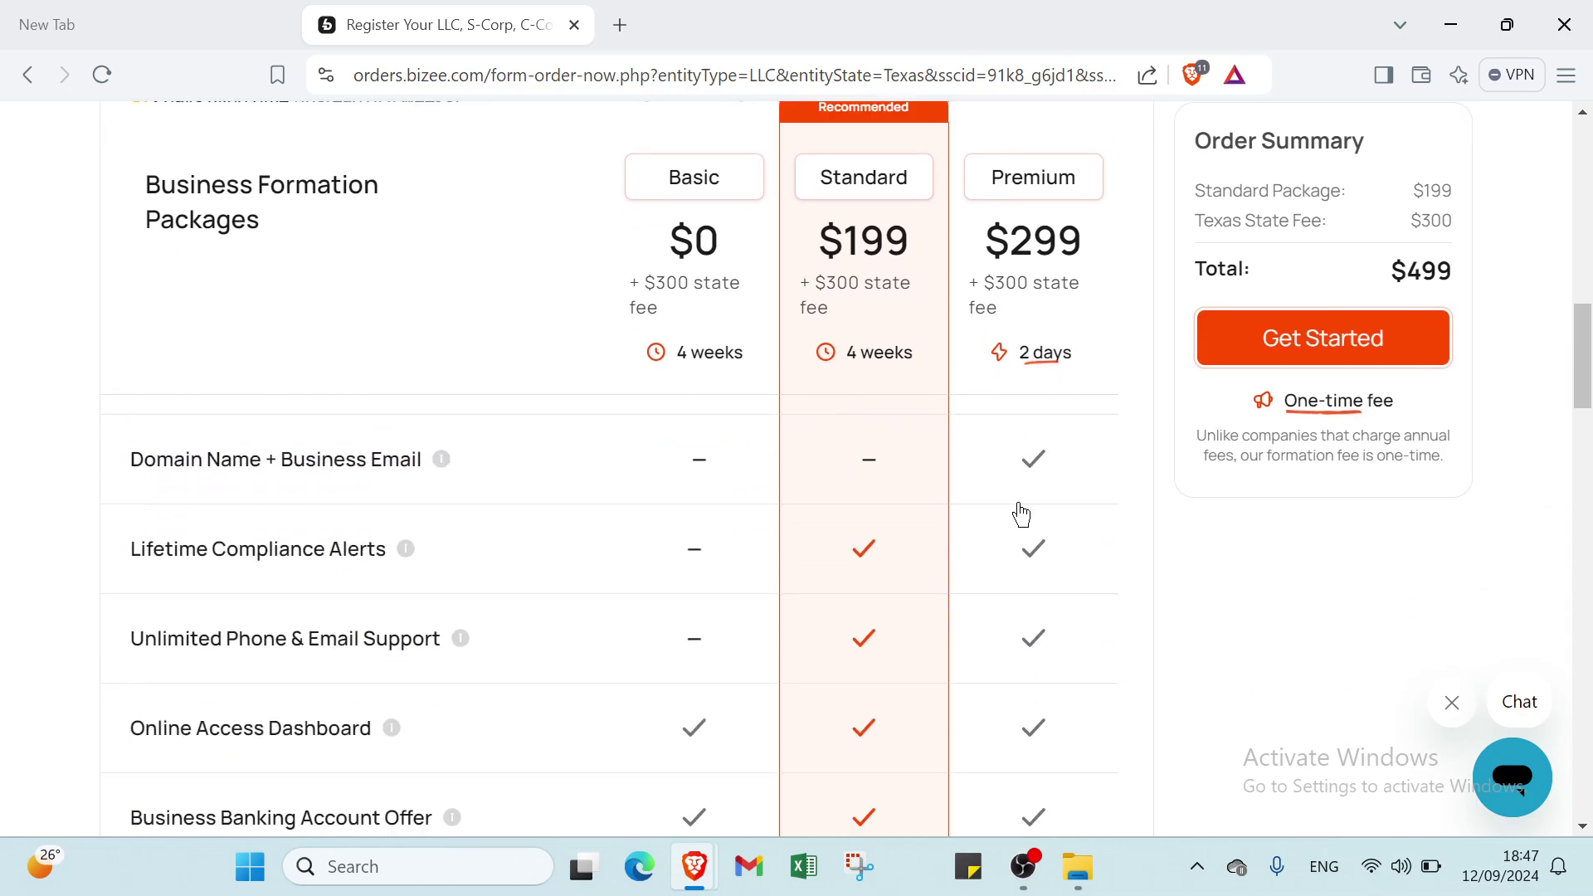
pyautogui.scroll(-6, 1029, 565)
pyautogui.scroll(7, 1003, 436)
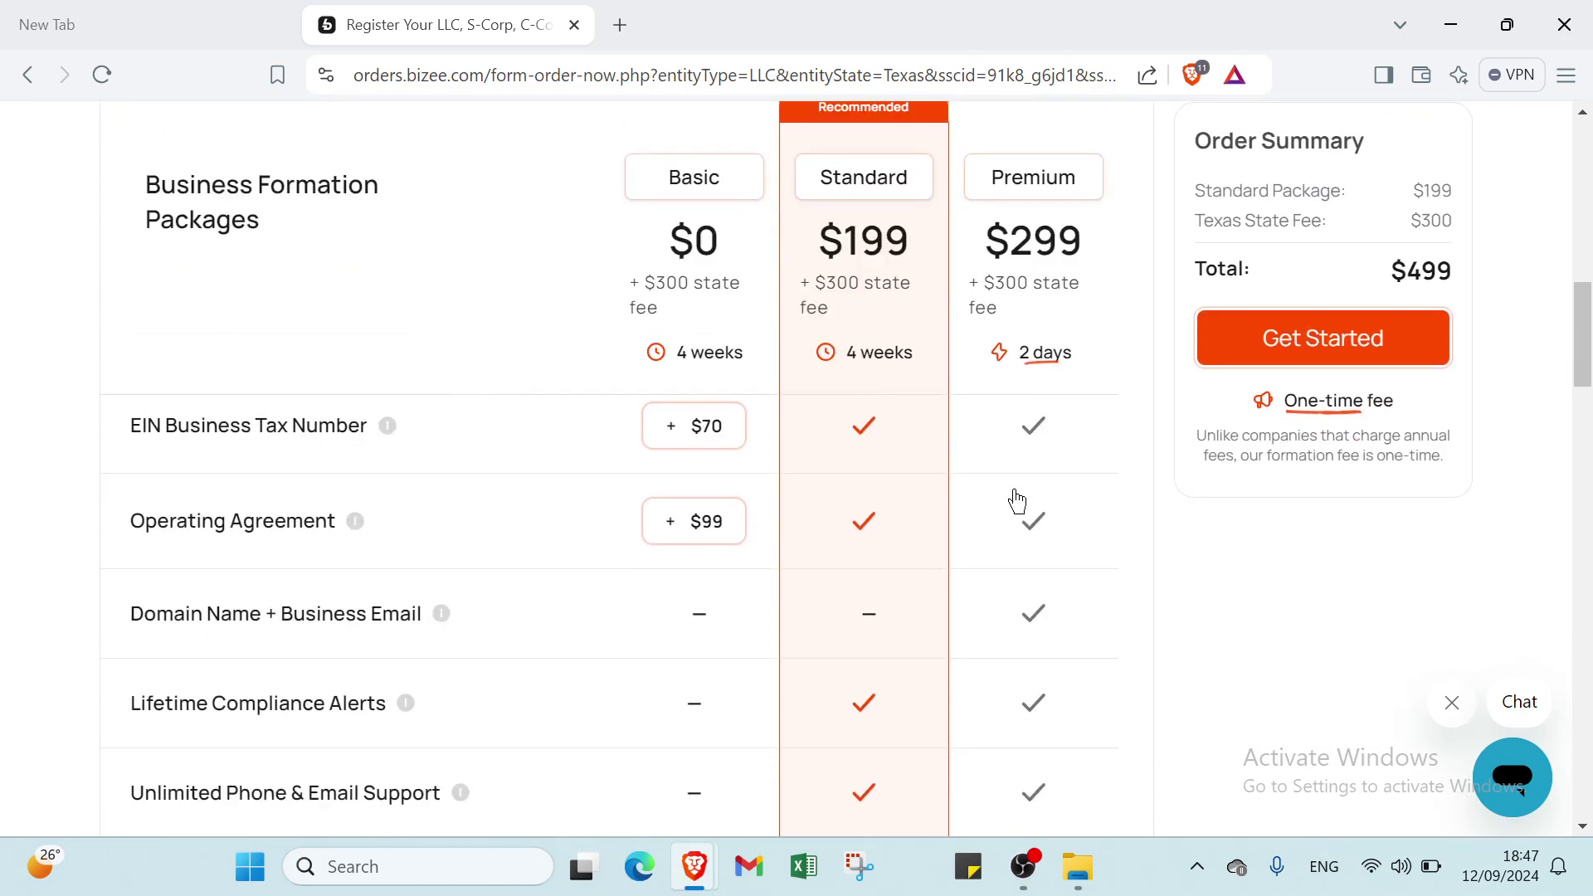
pyautogui.scroll(-15, 1020, 505)
pyautogui.scroll(2, 651, 502)
pyautogui.scroll(10, 740, 420)
pyautogui.scroll(2, 693, 313)
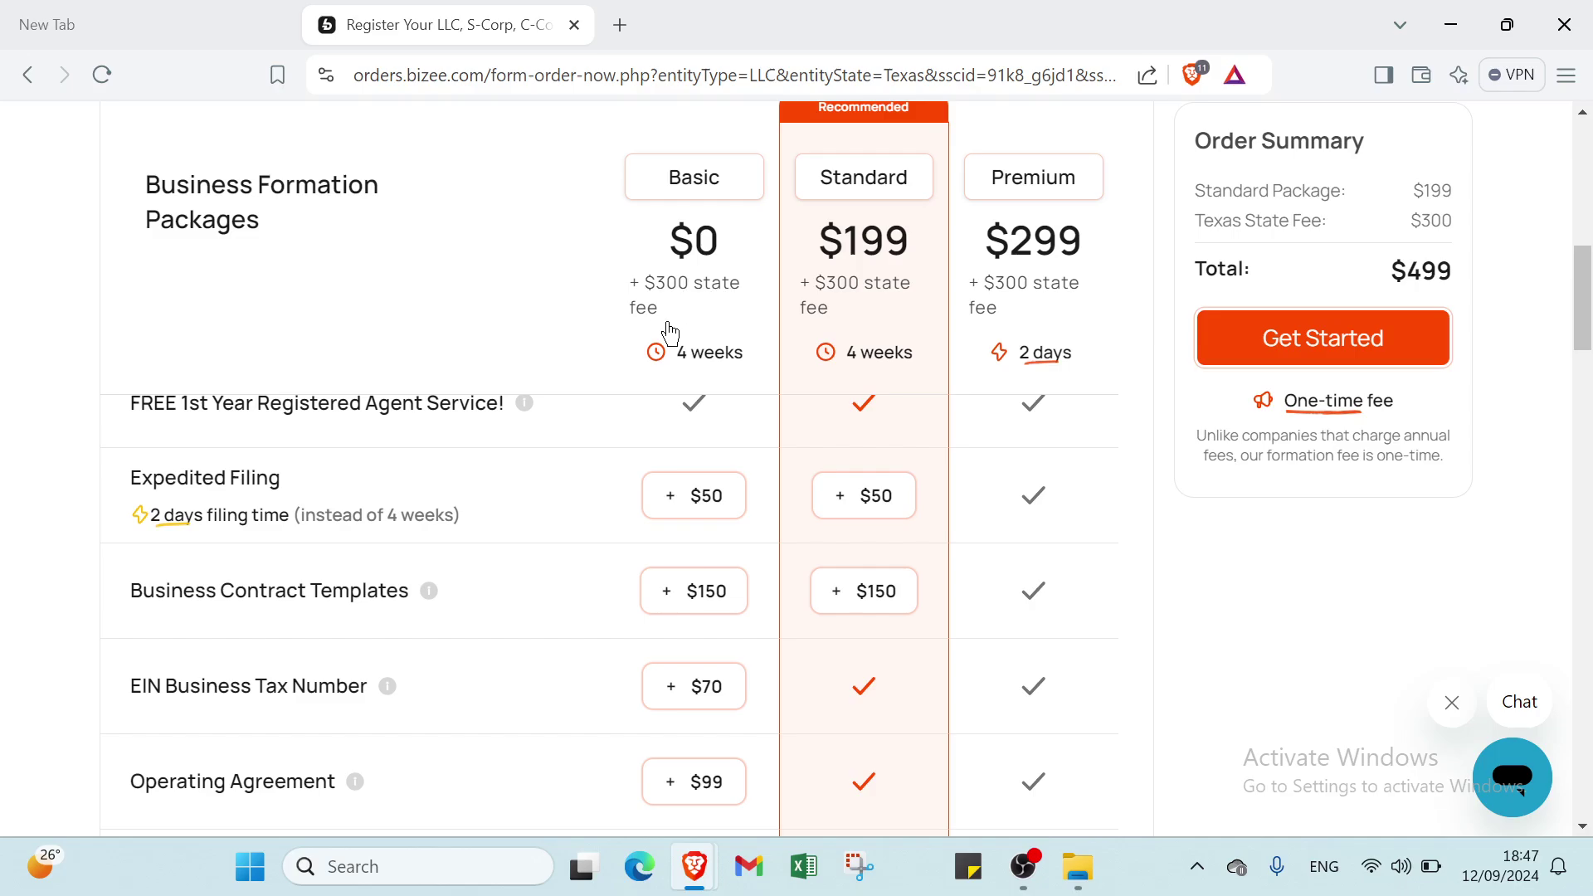
pyautogui.scroll(2, 990, 366)
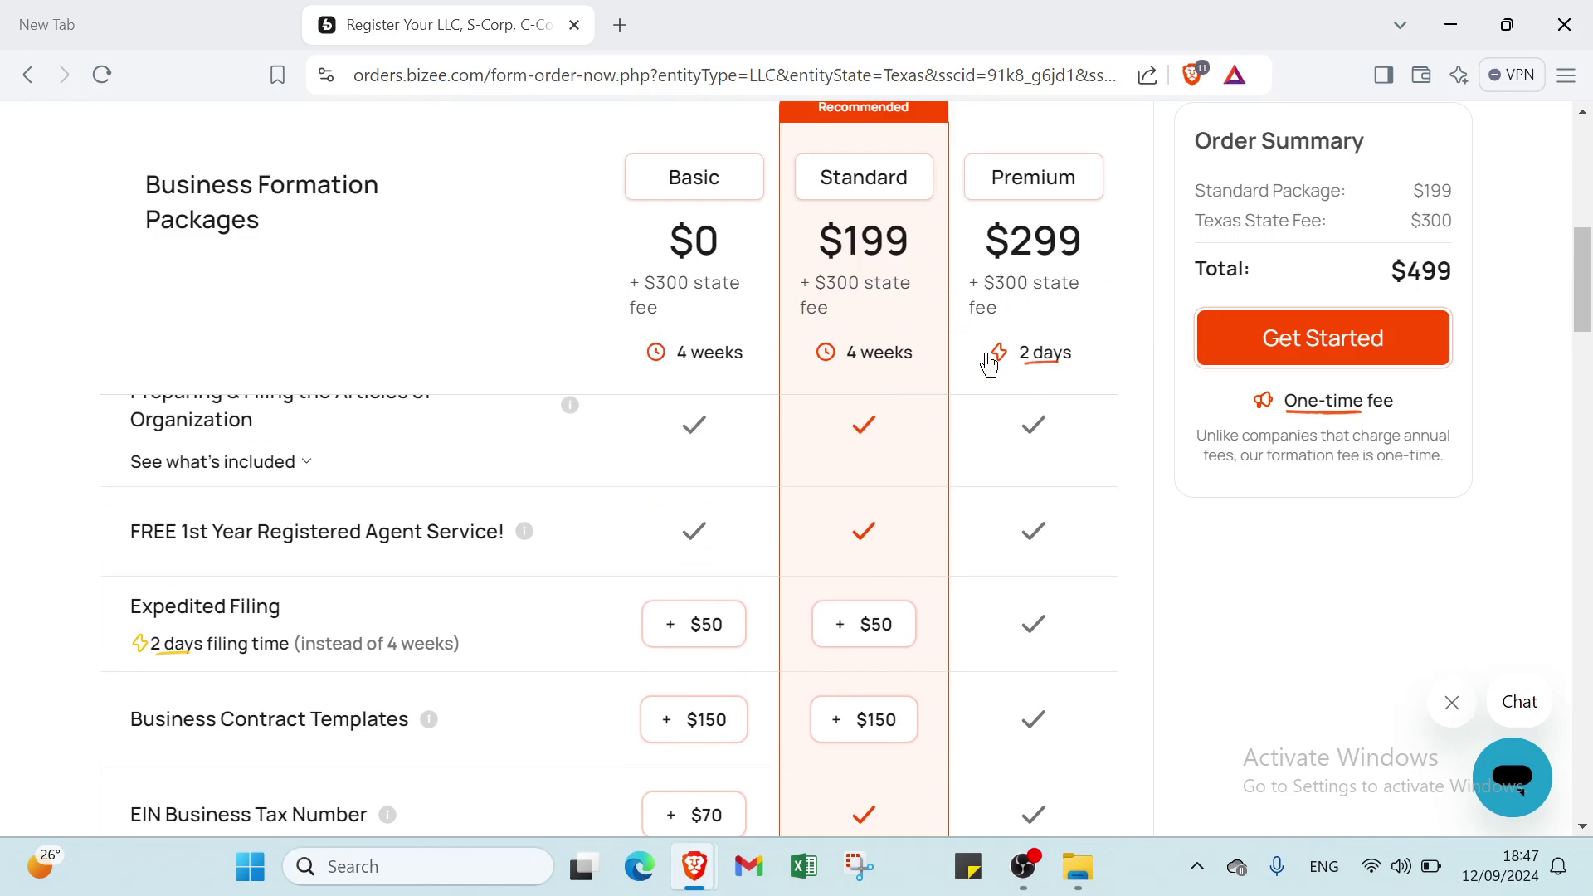
pyautogui.scroll(3, 991, 373)
pyautogui.scroll(-5, 971, 398)
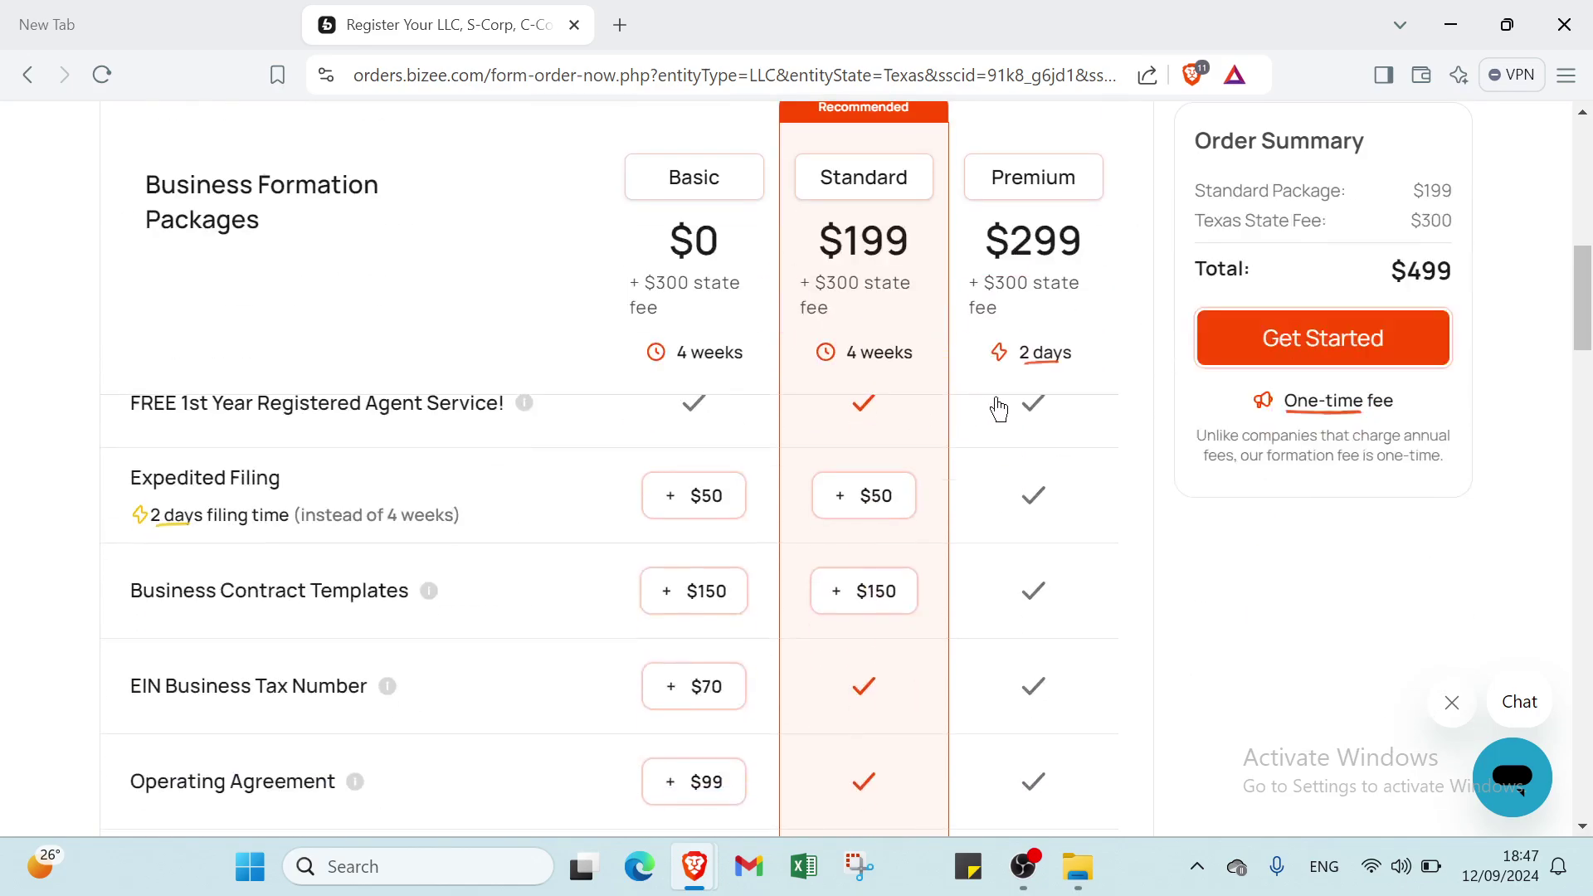
# Get started with the Standard package and select the LLC Name field.
pyautogui.click(1272, 345)
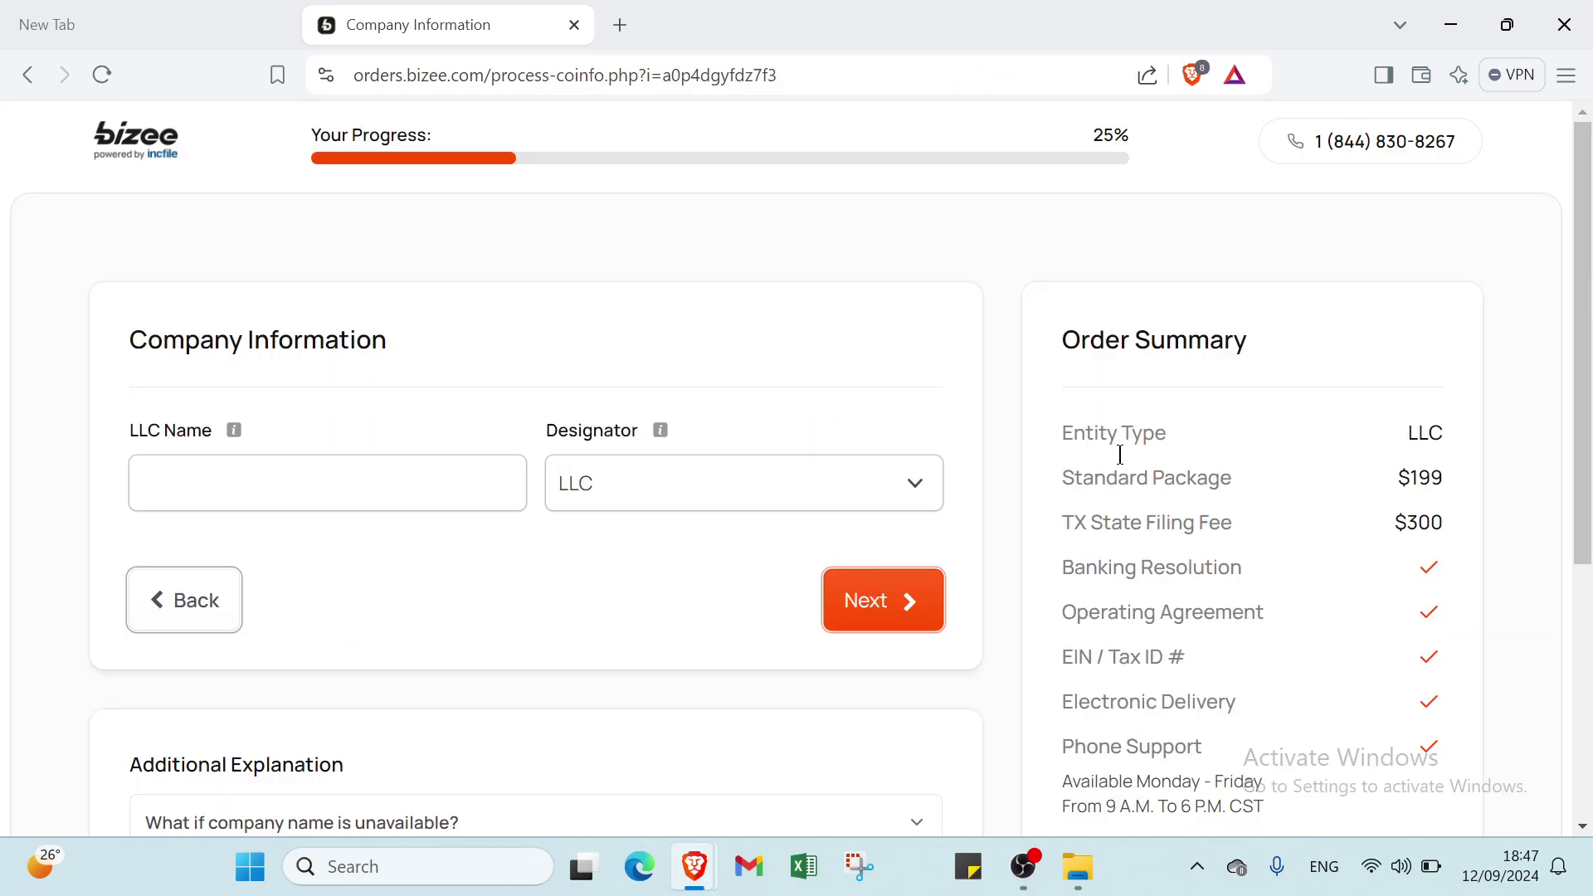
pyautogui.click(208, 476)
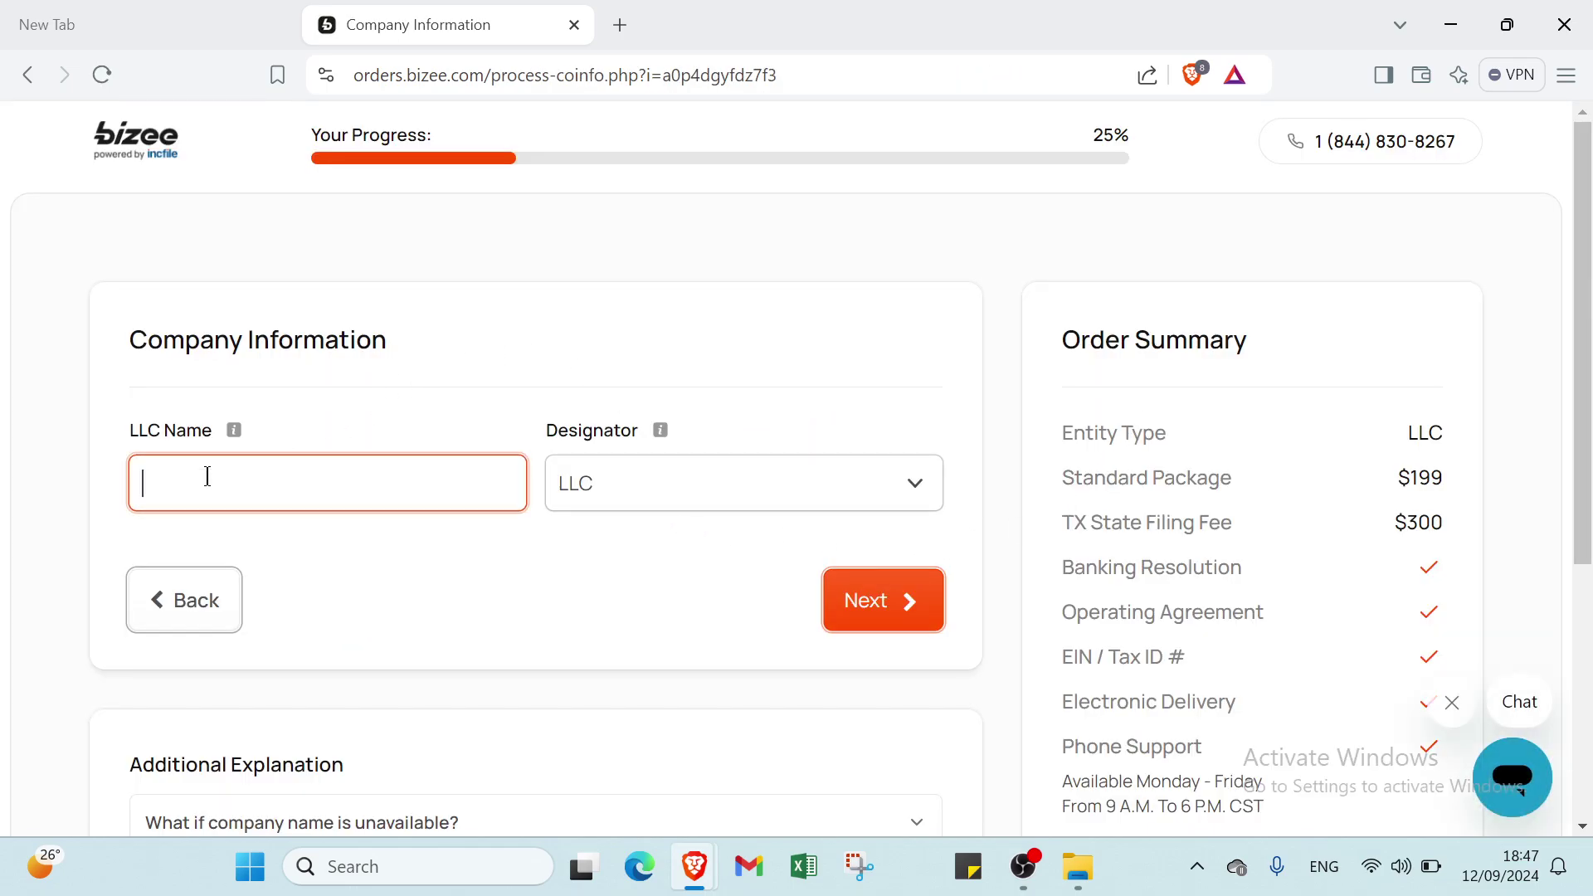
# Name the LLC 'mike', continue, and pick the 4-week filing time at $0.
pyautogui.write('mike')
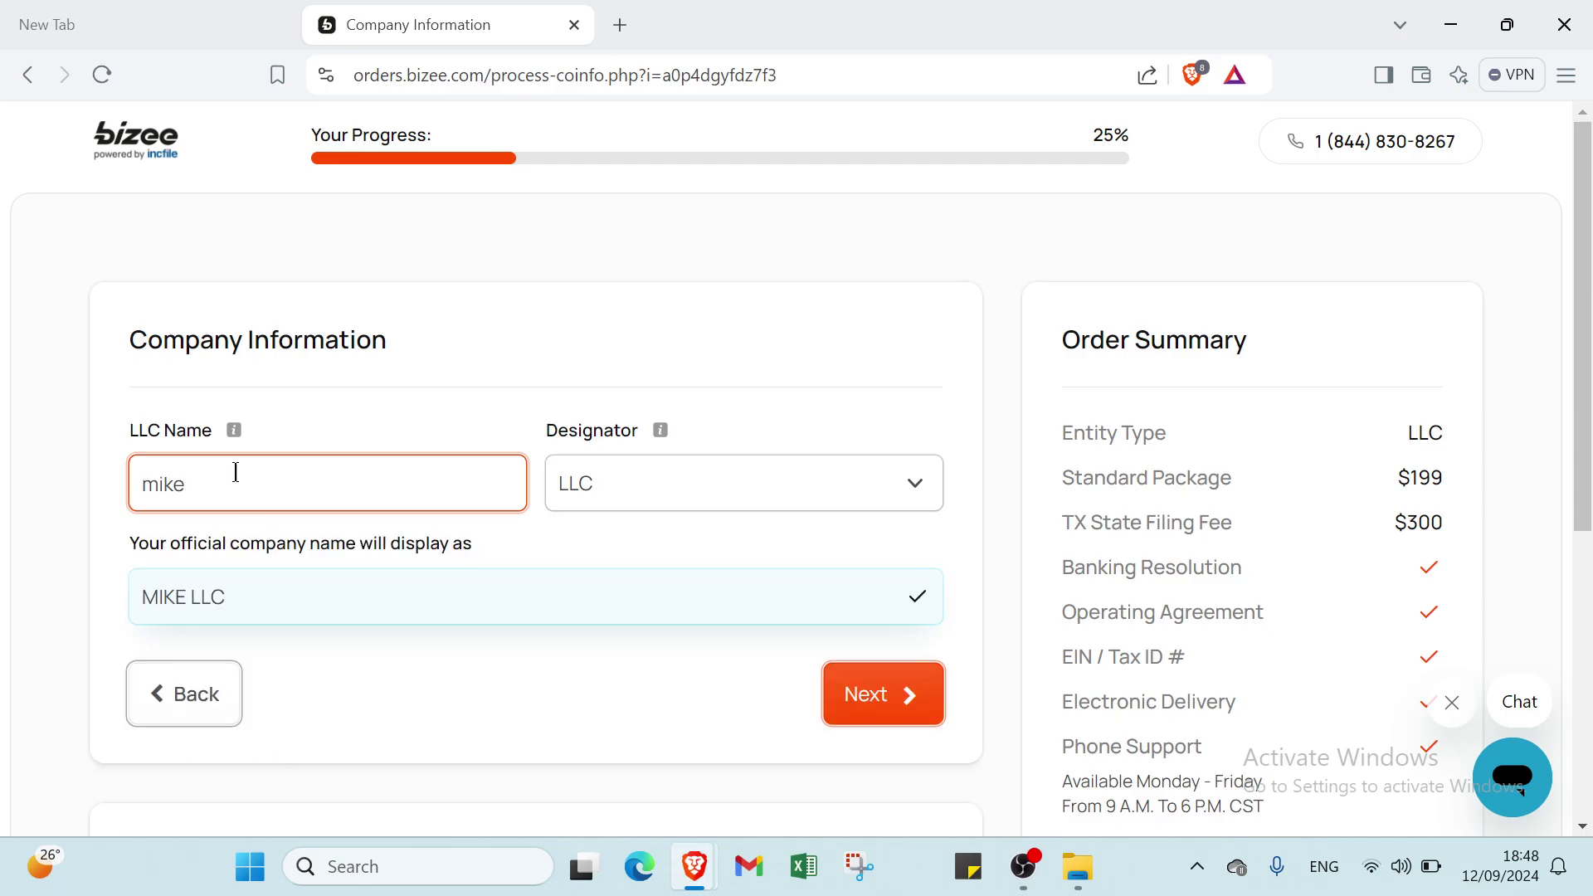
pyautogui.click(842, 691)
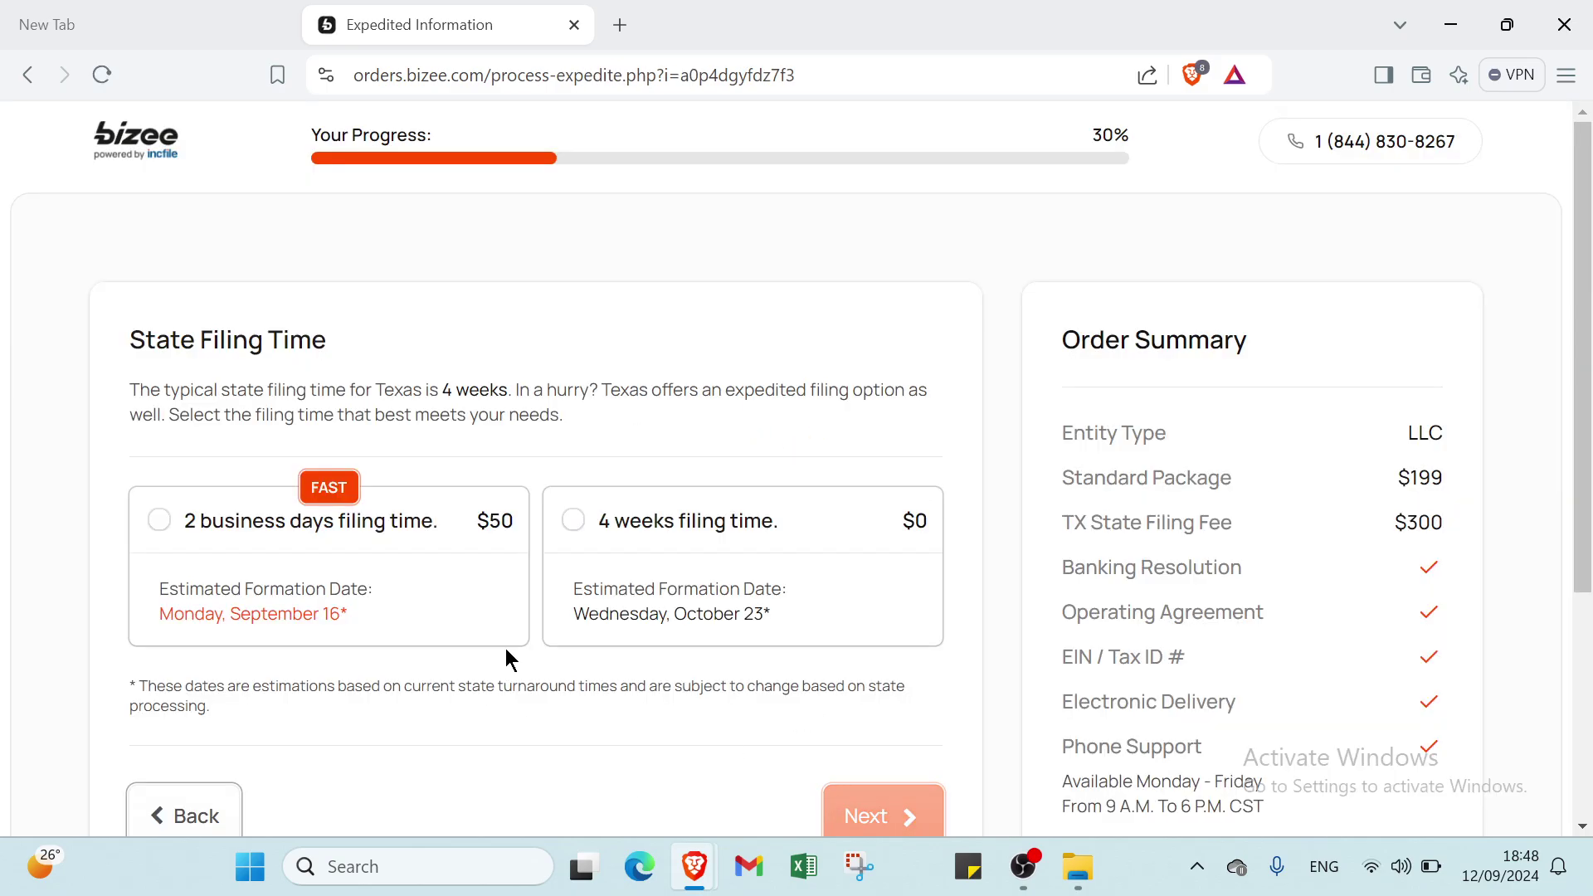
pyautogui.scroll(-3, 332, 498)
pyautogui.scroll(3, 253, 459)
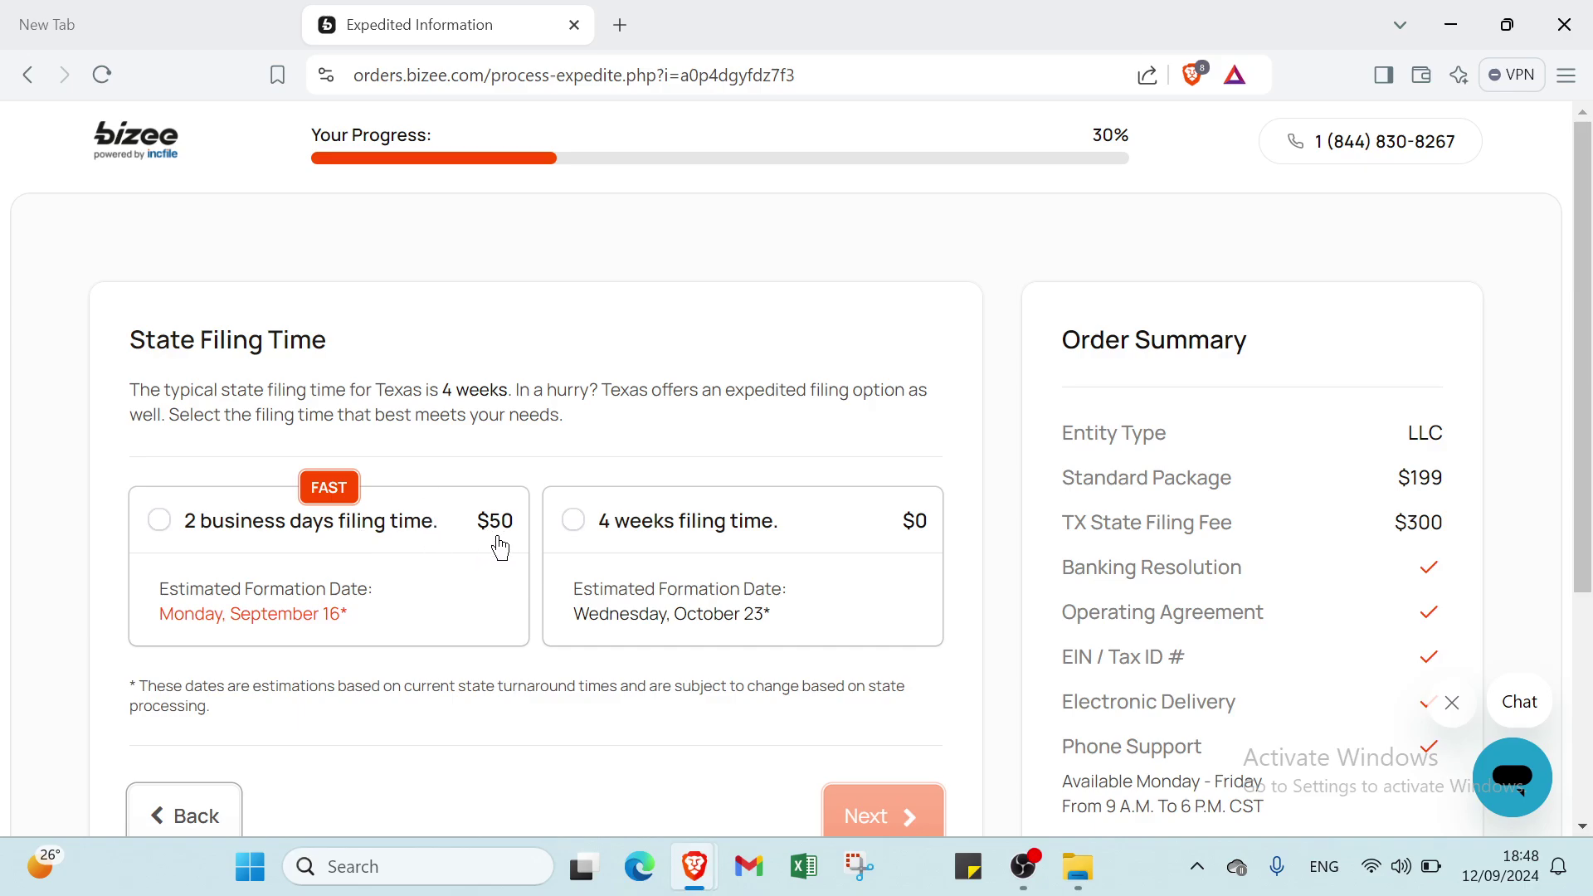
pyautogui.click(573, 520)
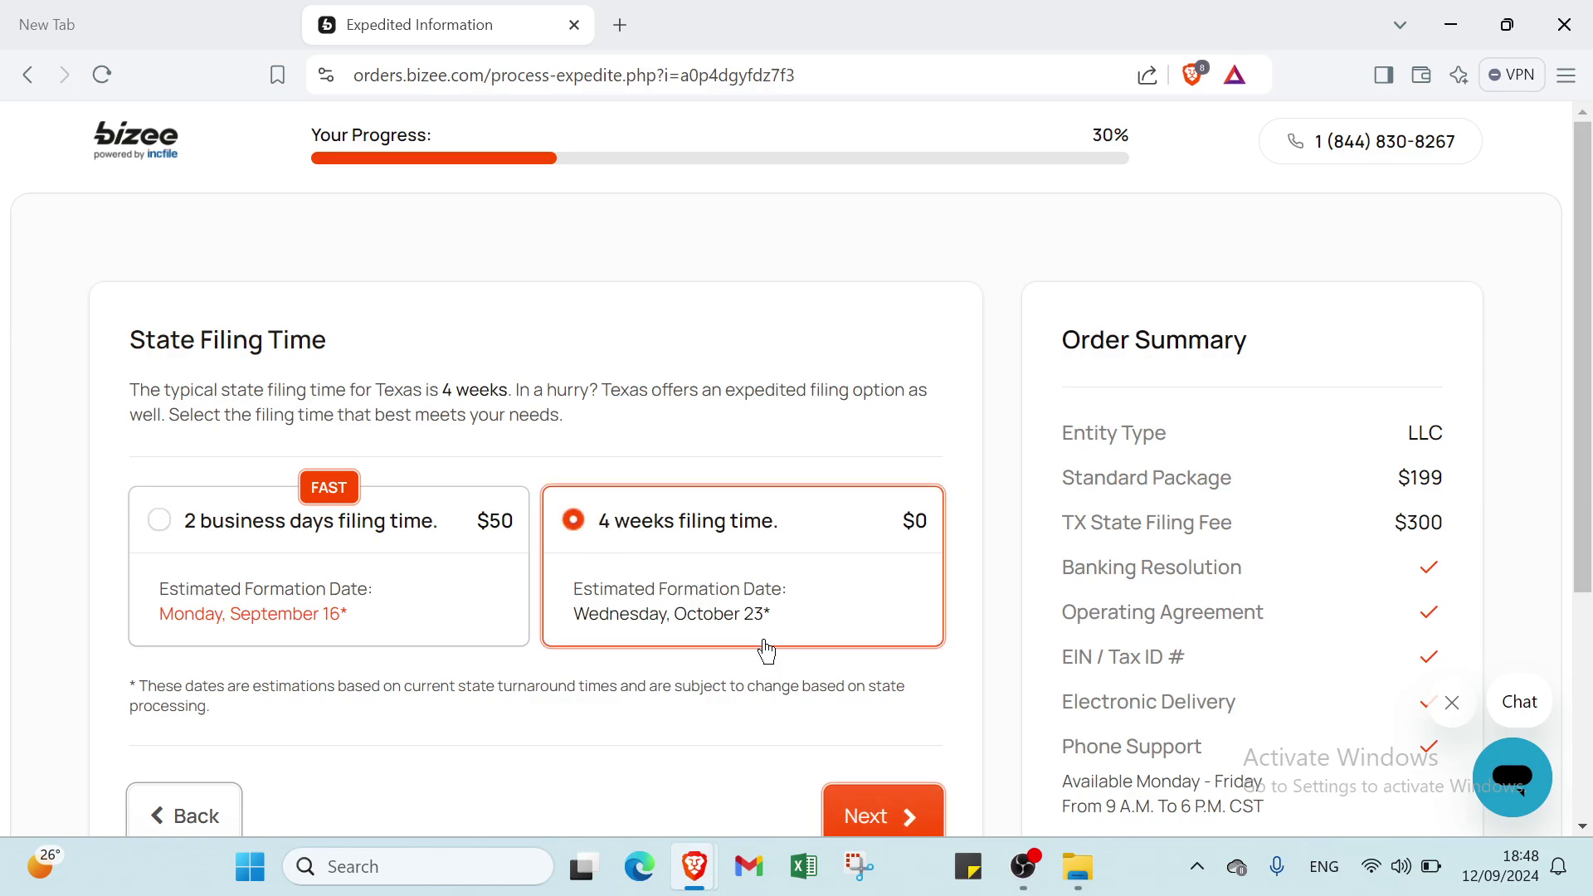
pyautogui.scroll(-4, 765, 651)
# Continue past the filing time and fill in the contact person's first and last name.
pyautogui.click(881, 503)
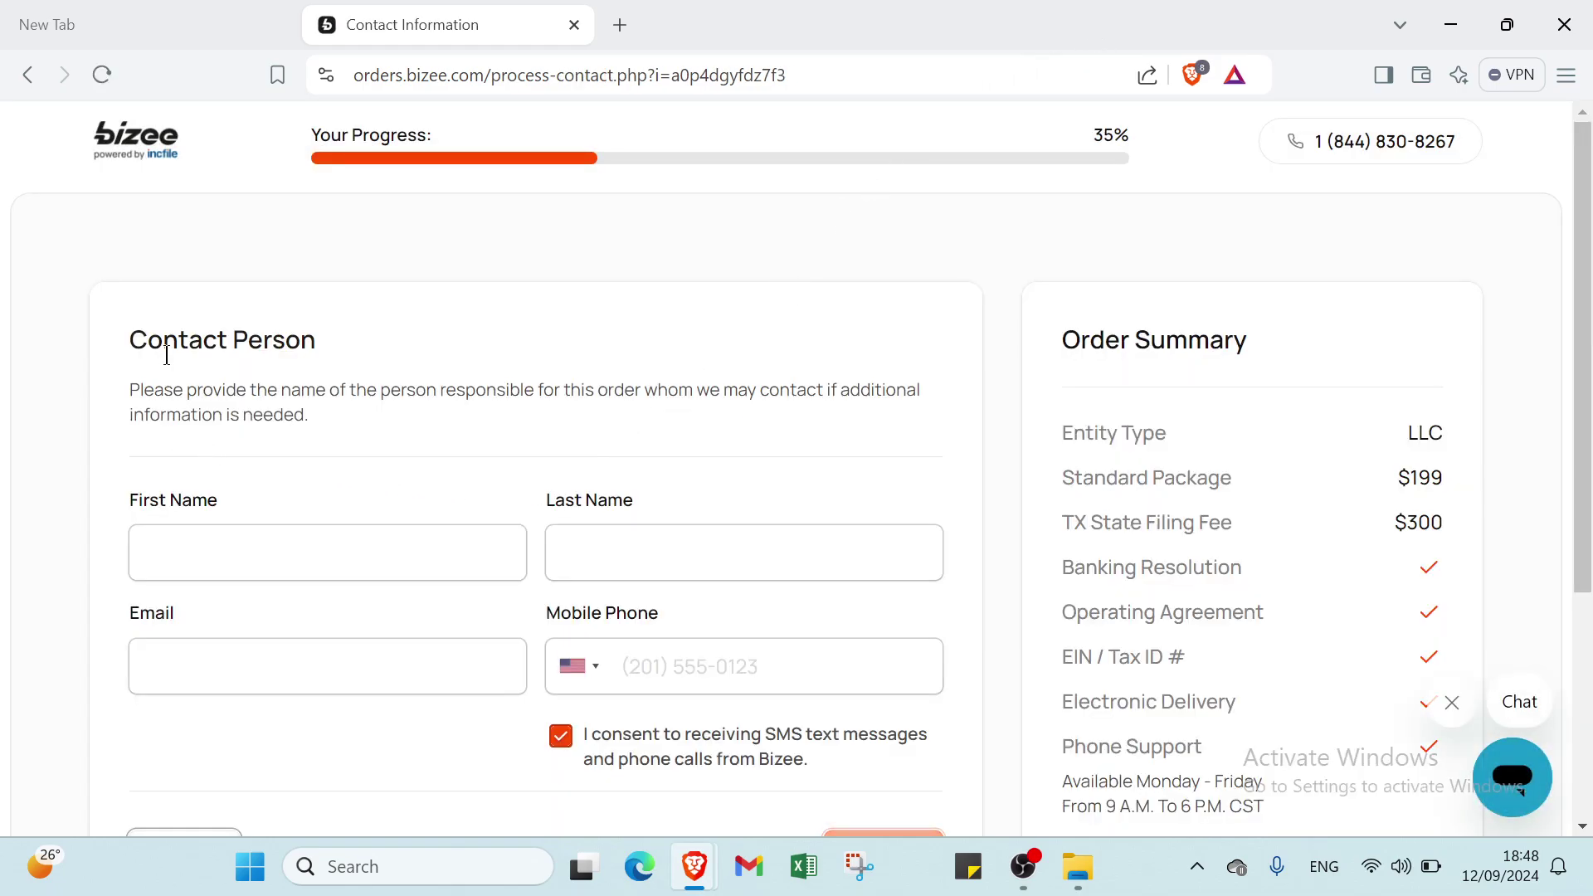
pyautogui.click(158, 543)
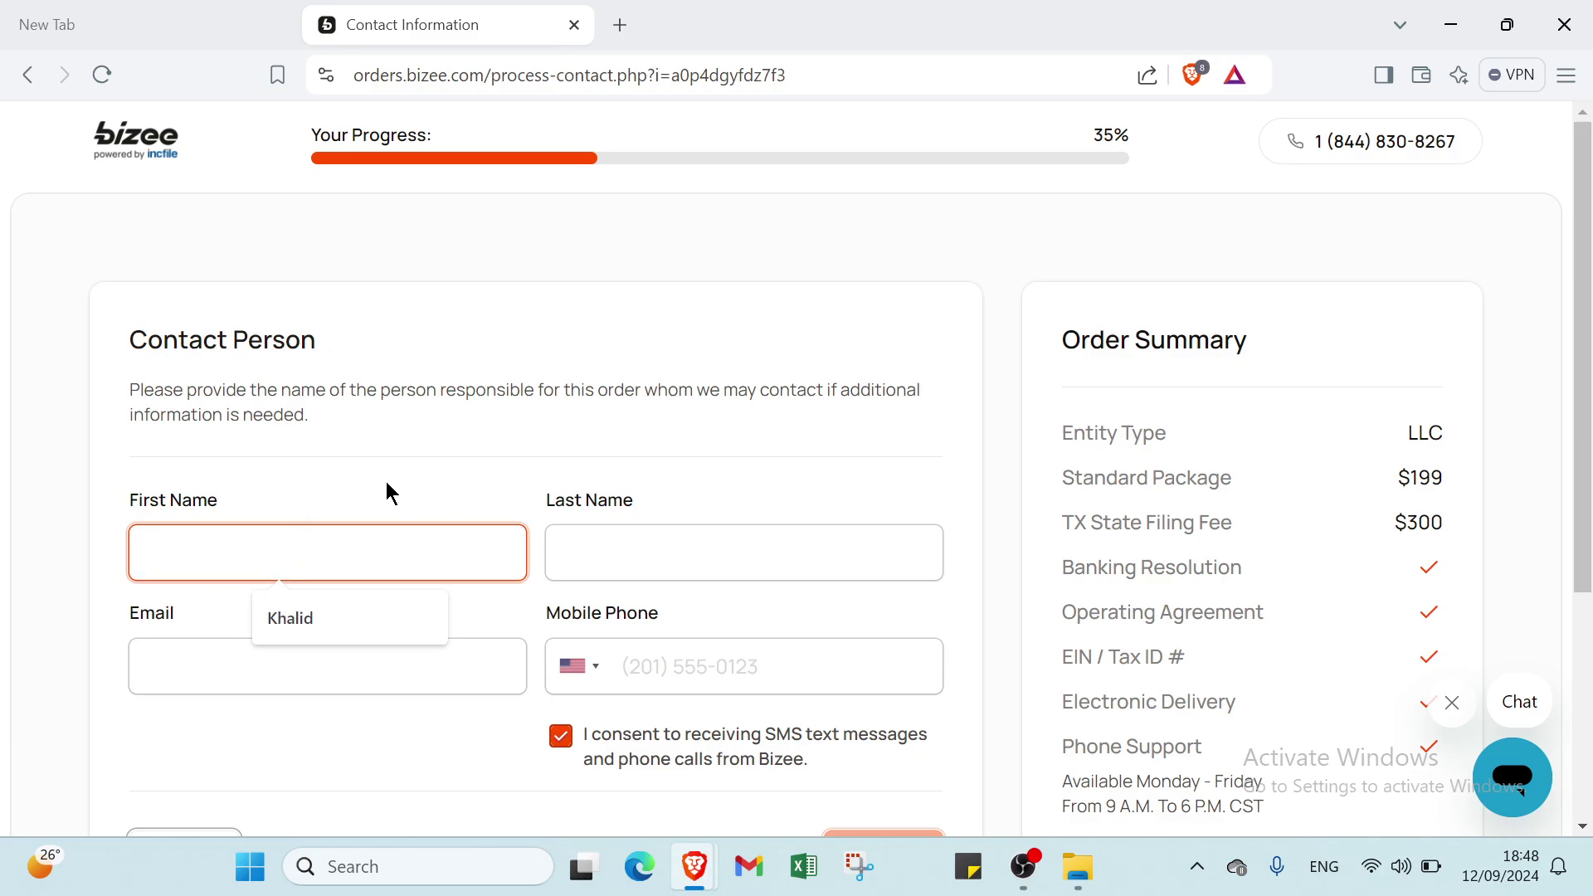
pyautogui.click(611, 545)
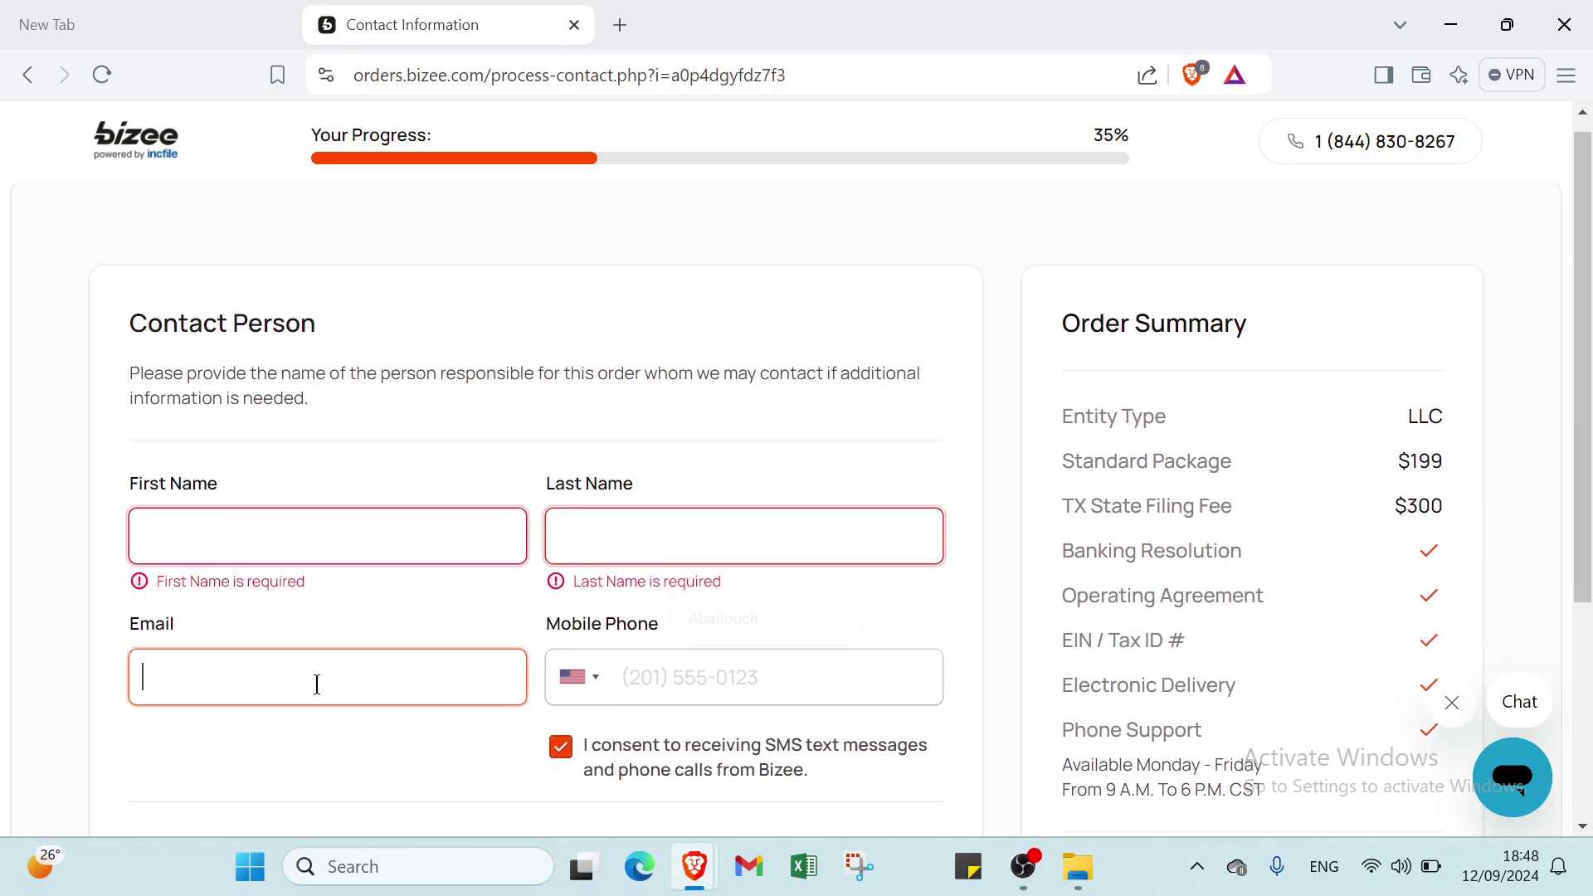
pyautogui.scroll(-3, 711, 559)
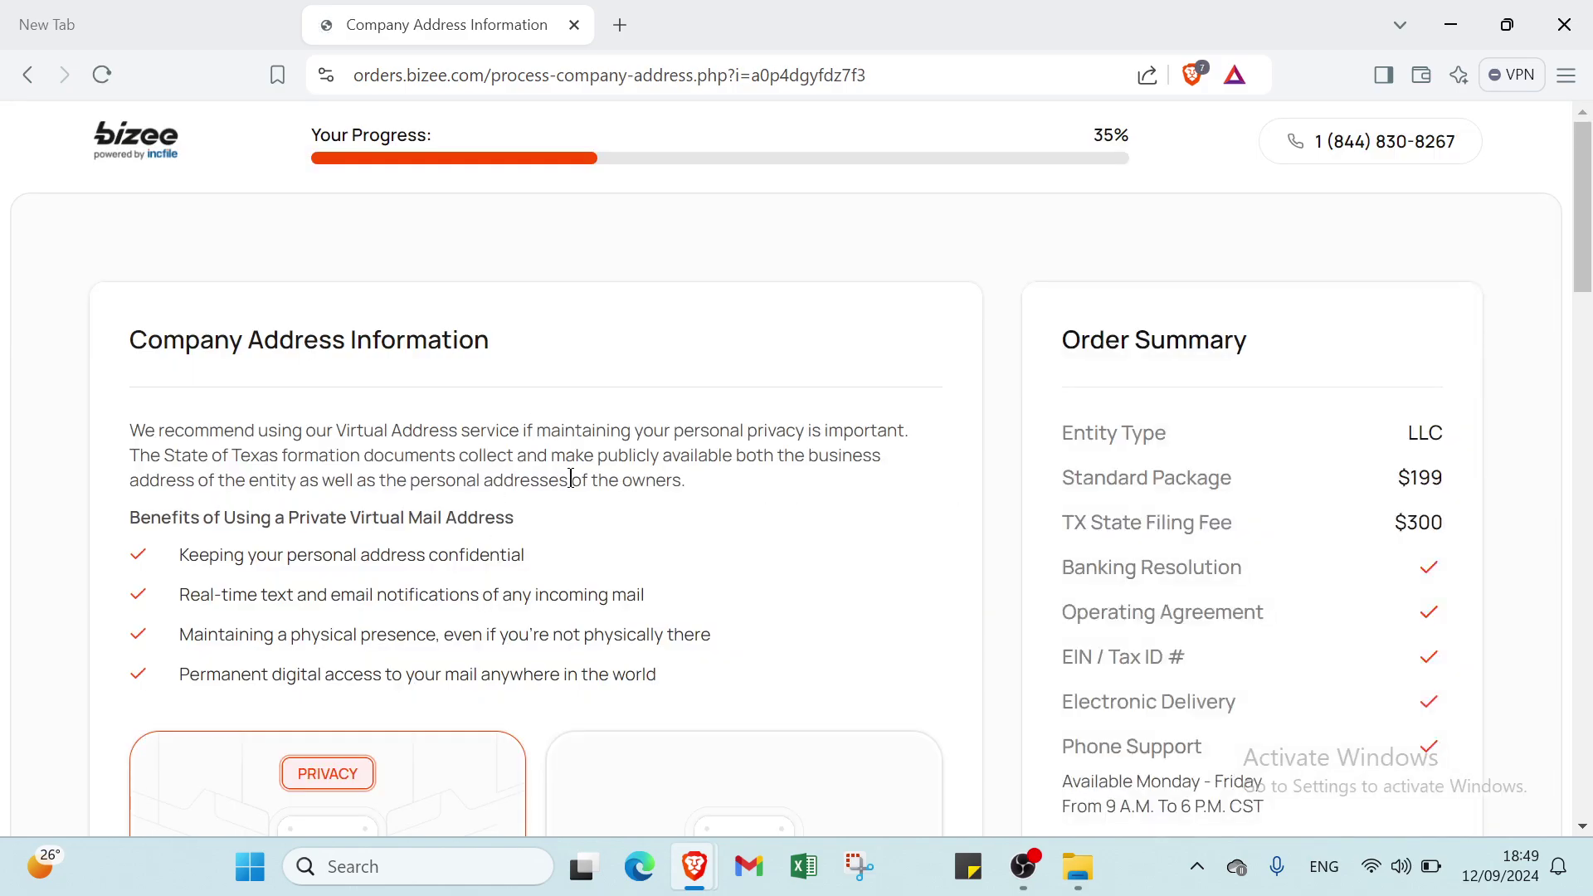
# Try the own-address option, then return to the $29/month virtual business address.
pyautogui.scroll(-3, 623, 554)
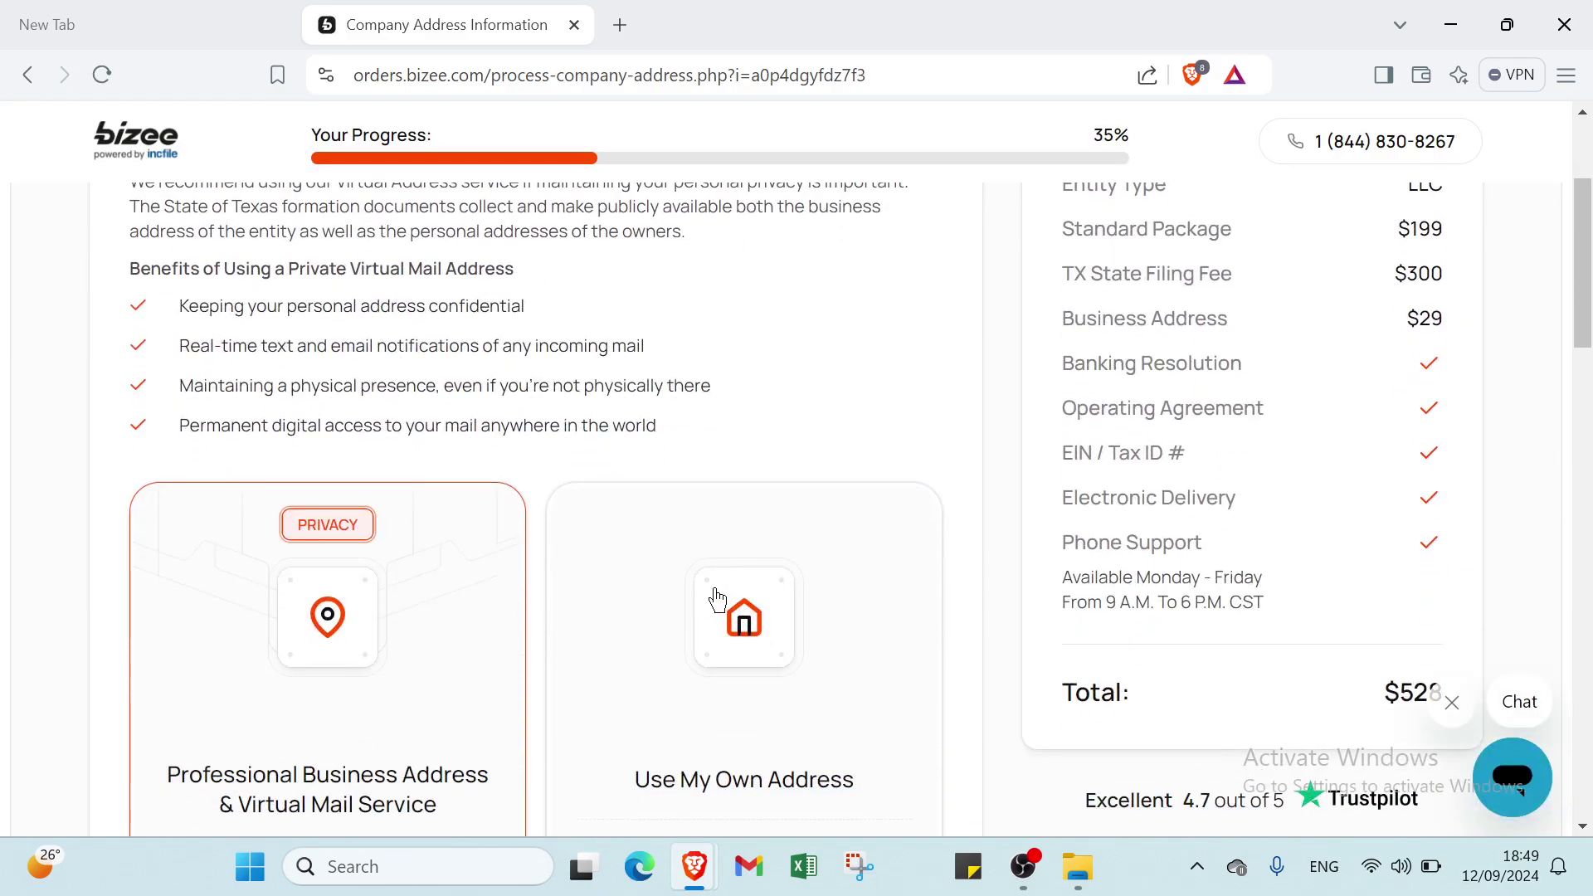
pyautogui.scroll(-5, 577, 448)
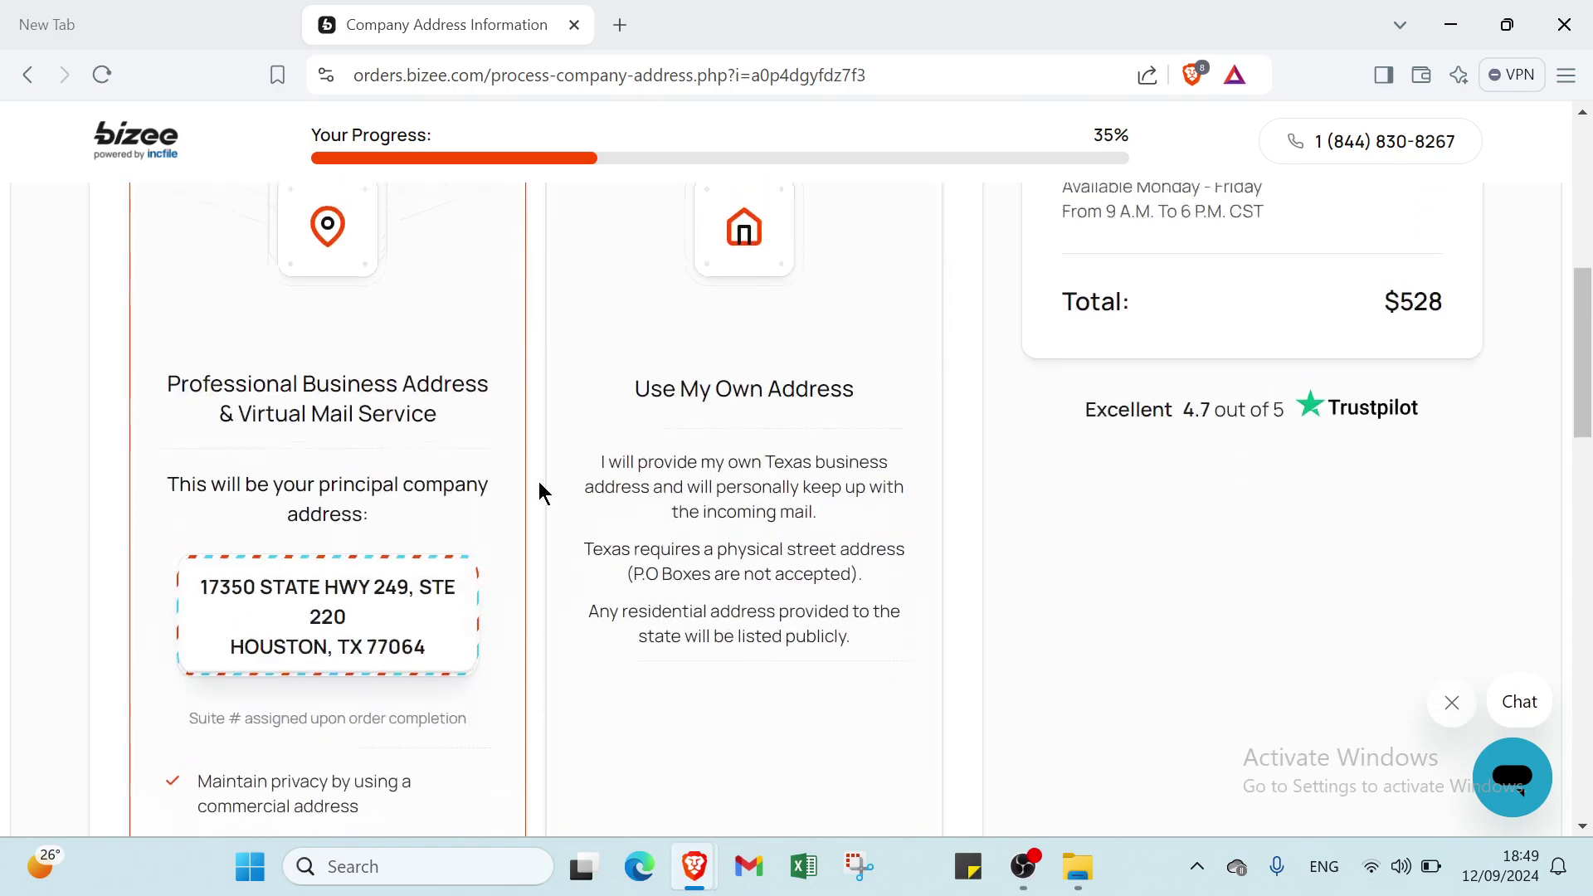
pyautogui.scroll(8, 540, 481)
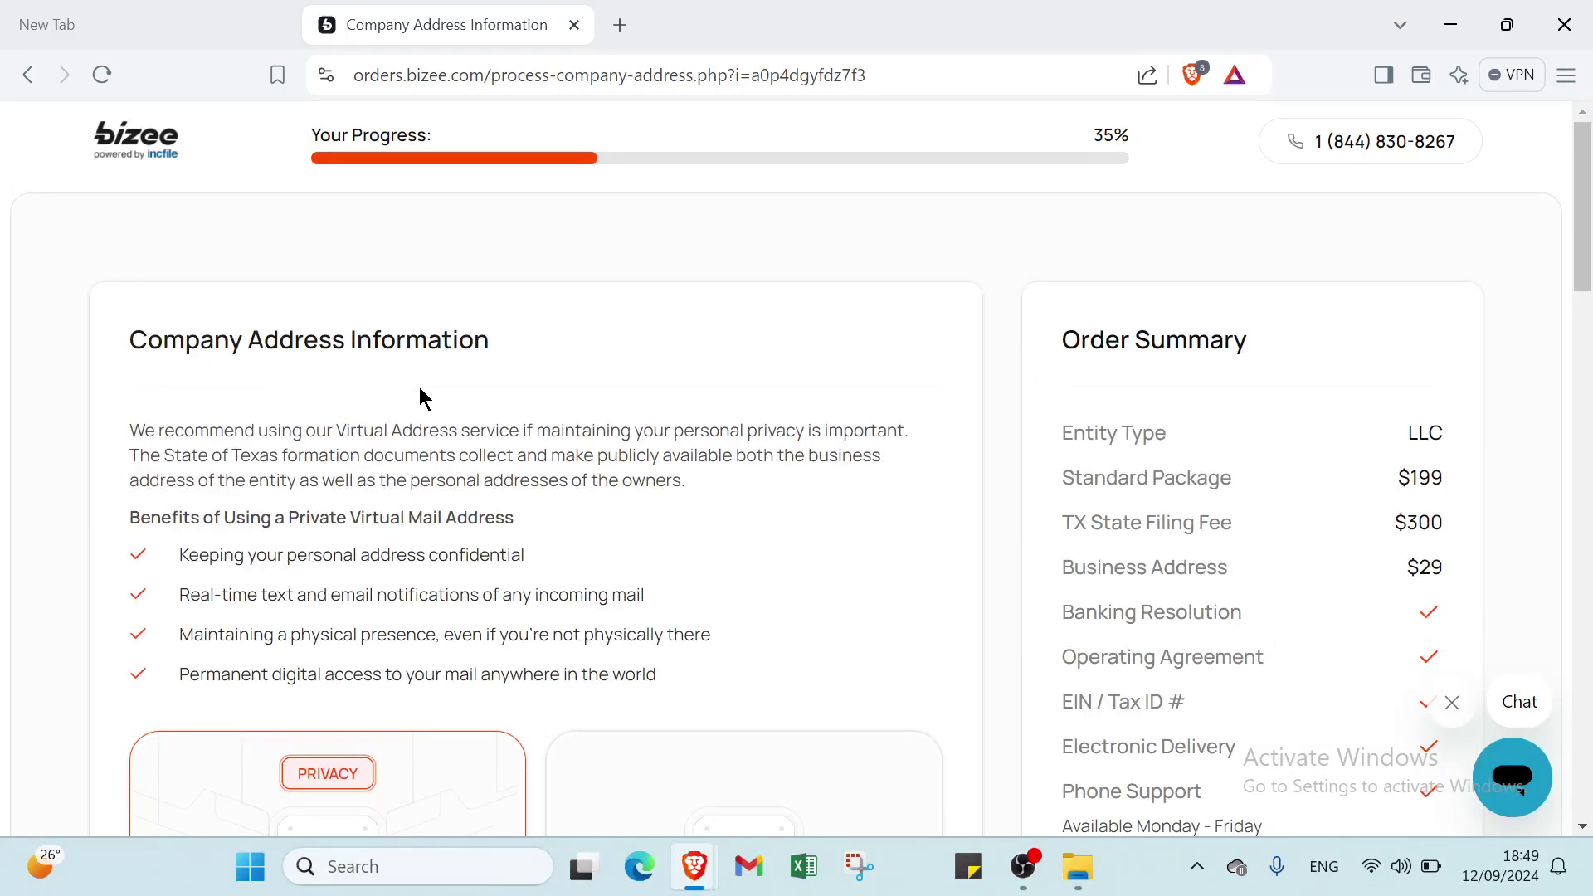
pyautogui.scroll(-10, 420, 397)
pyautogui.scroll(-3, 446, 466)
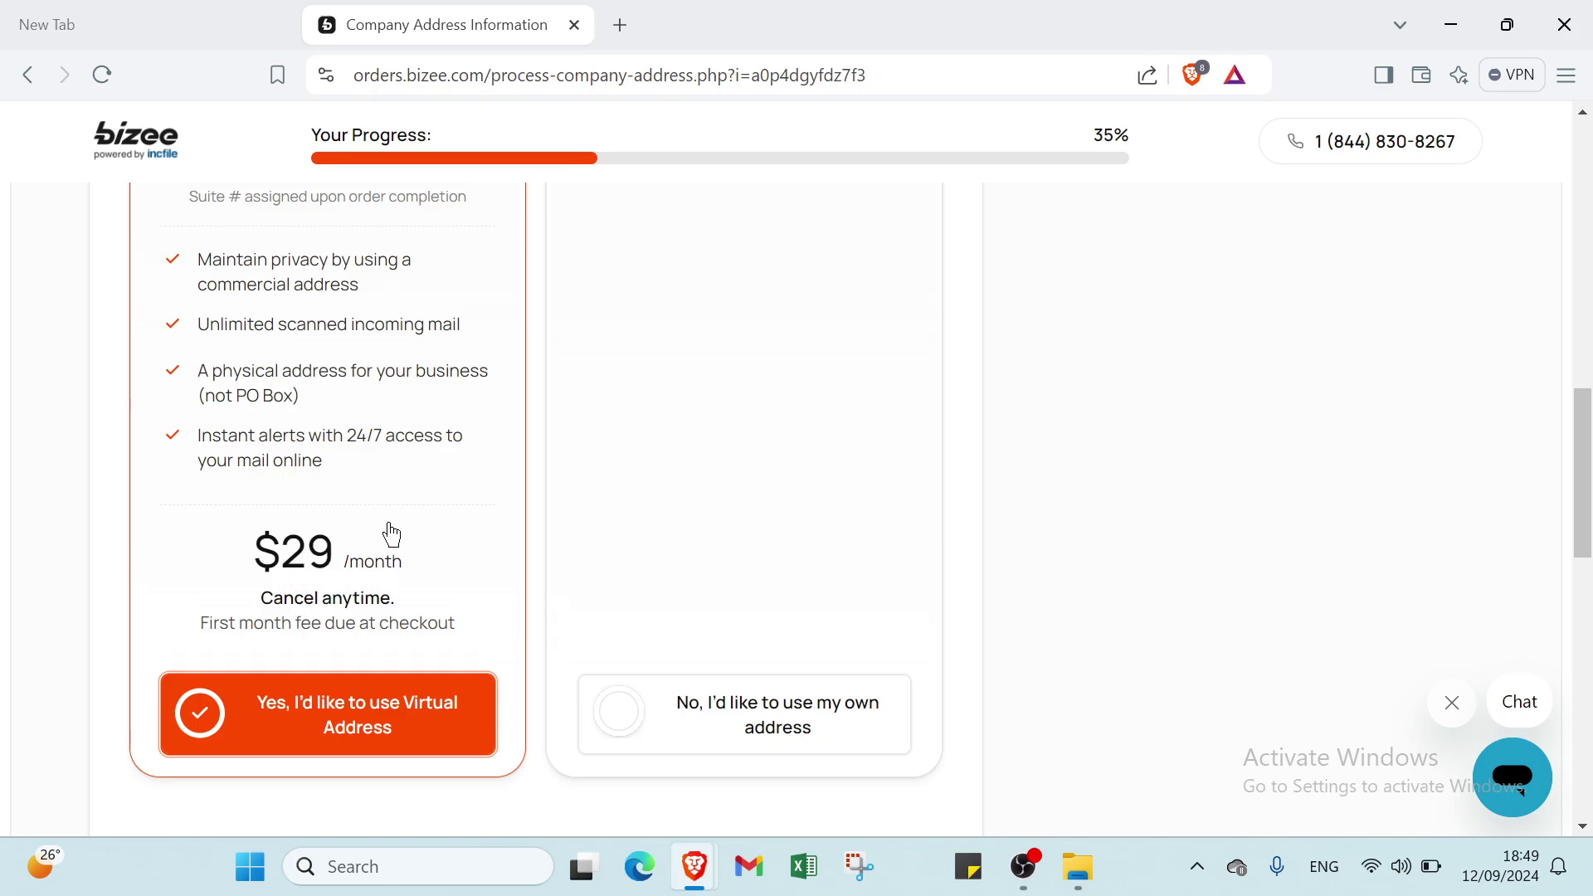
pyautogui.click(636, 587)
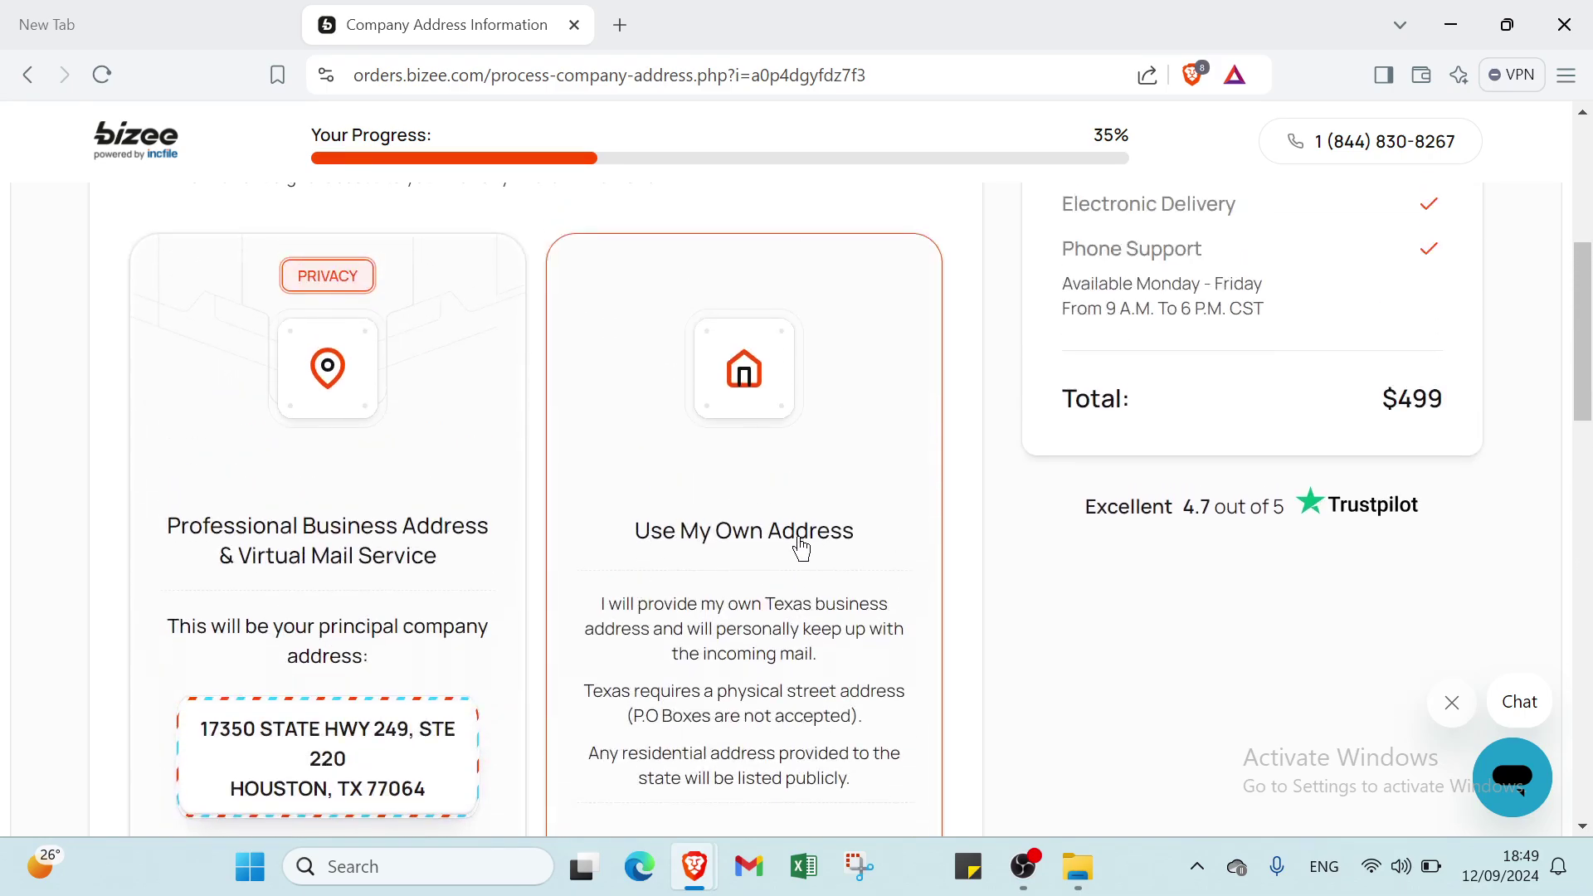
pyautogui.scroll(-8, 214, 775)
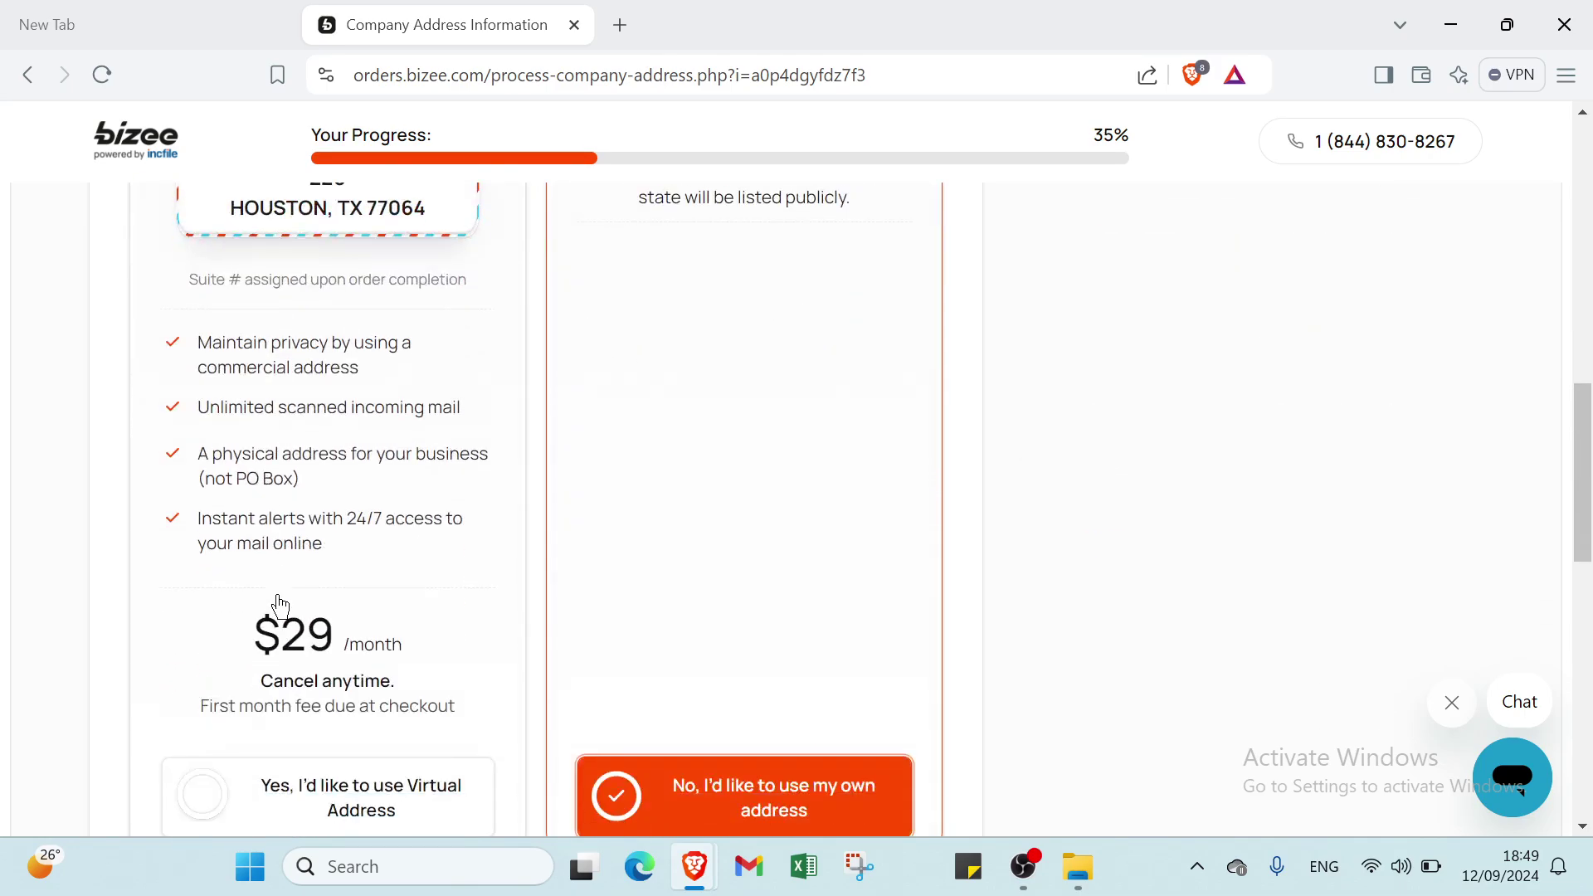
pyautogui.click(281, 604)
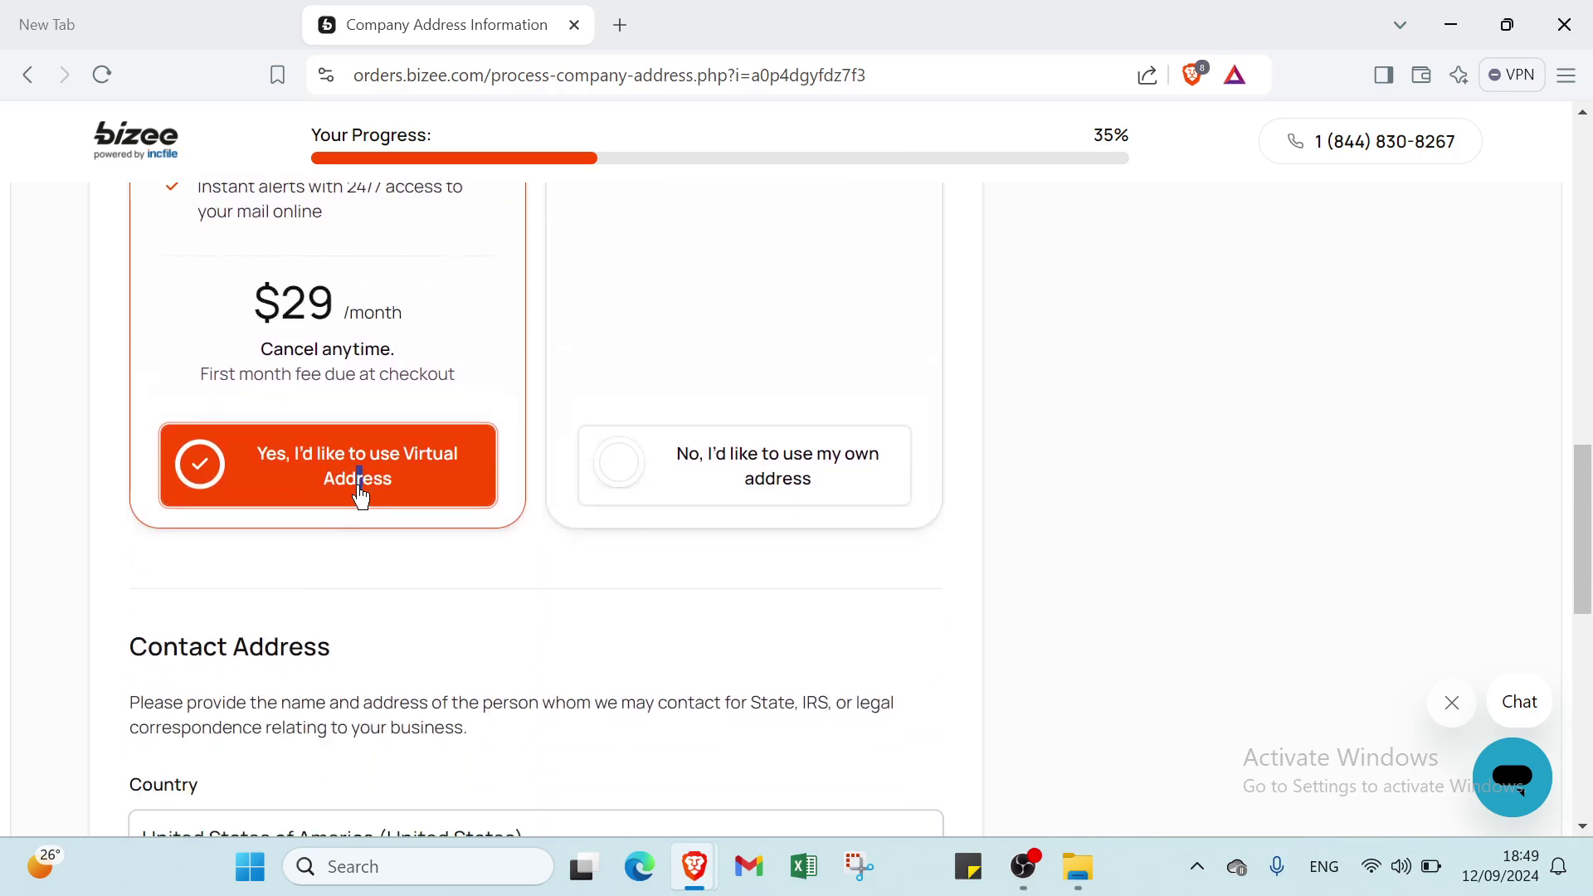
# Submit the filled-in contact address for confirmation.
pyautogui.scroll(-7, 412, 473)
pyautogui.scroll(3, 406, 463)
pyautogui.scroll(-1, 309, 491)
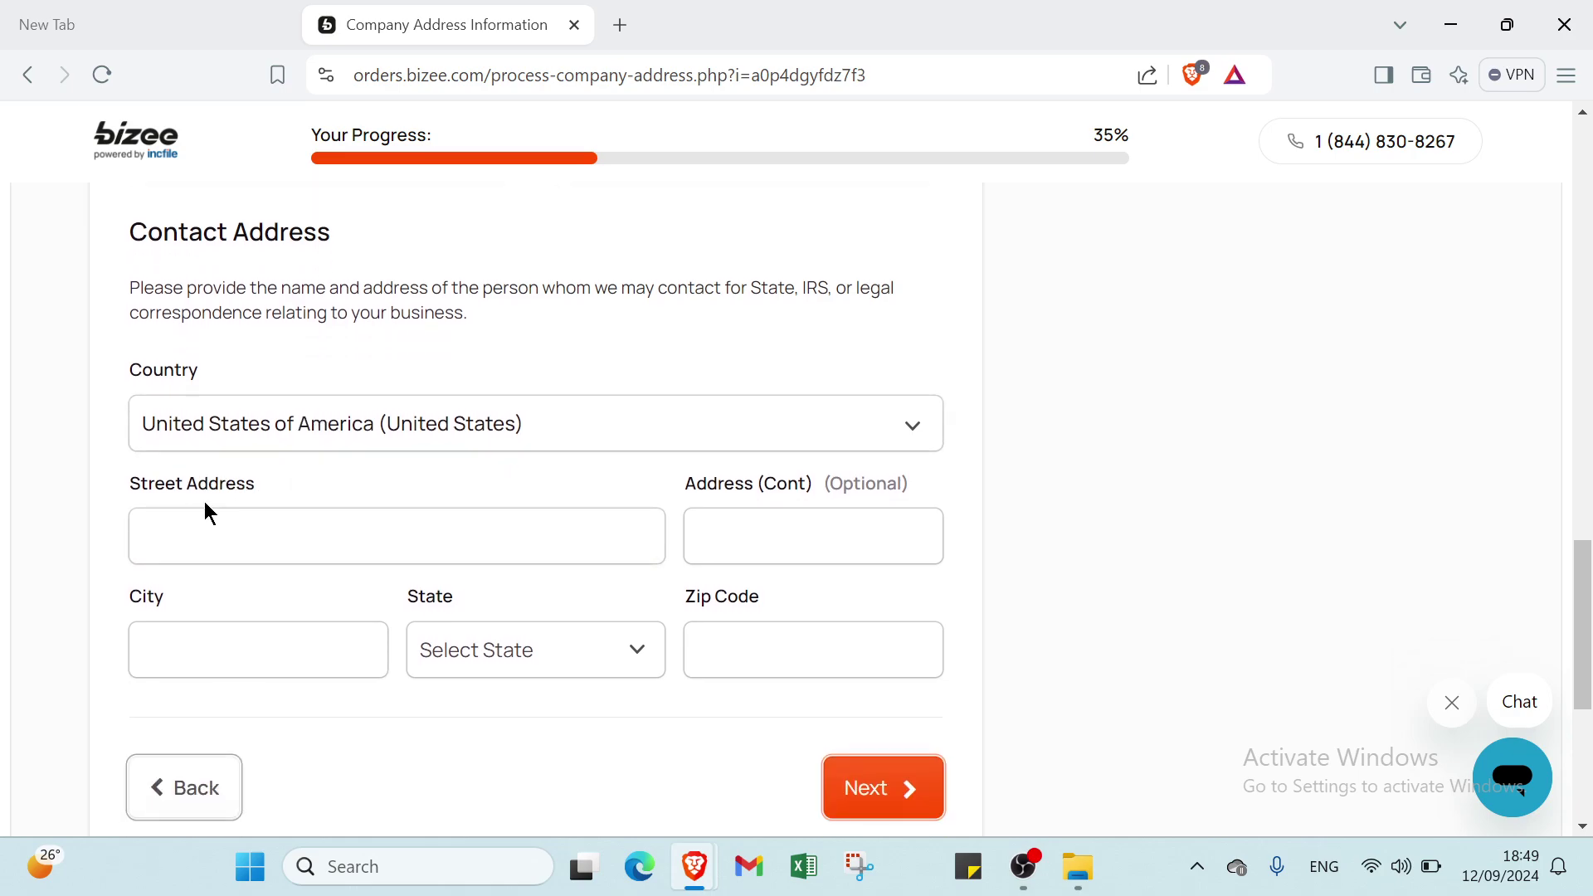
pyautogui.scroll(-1, 204, 502)
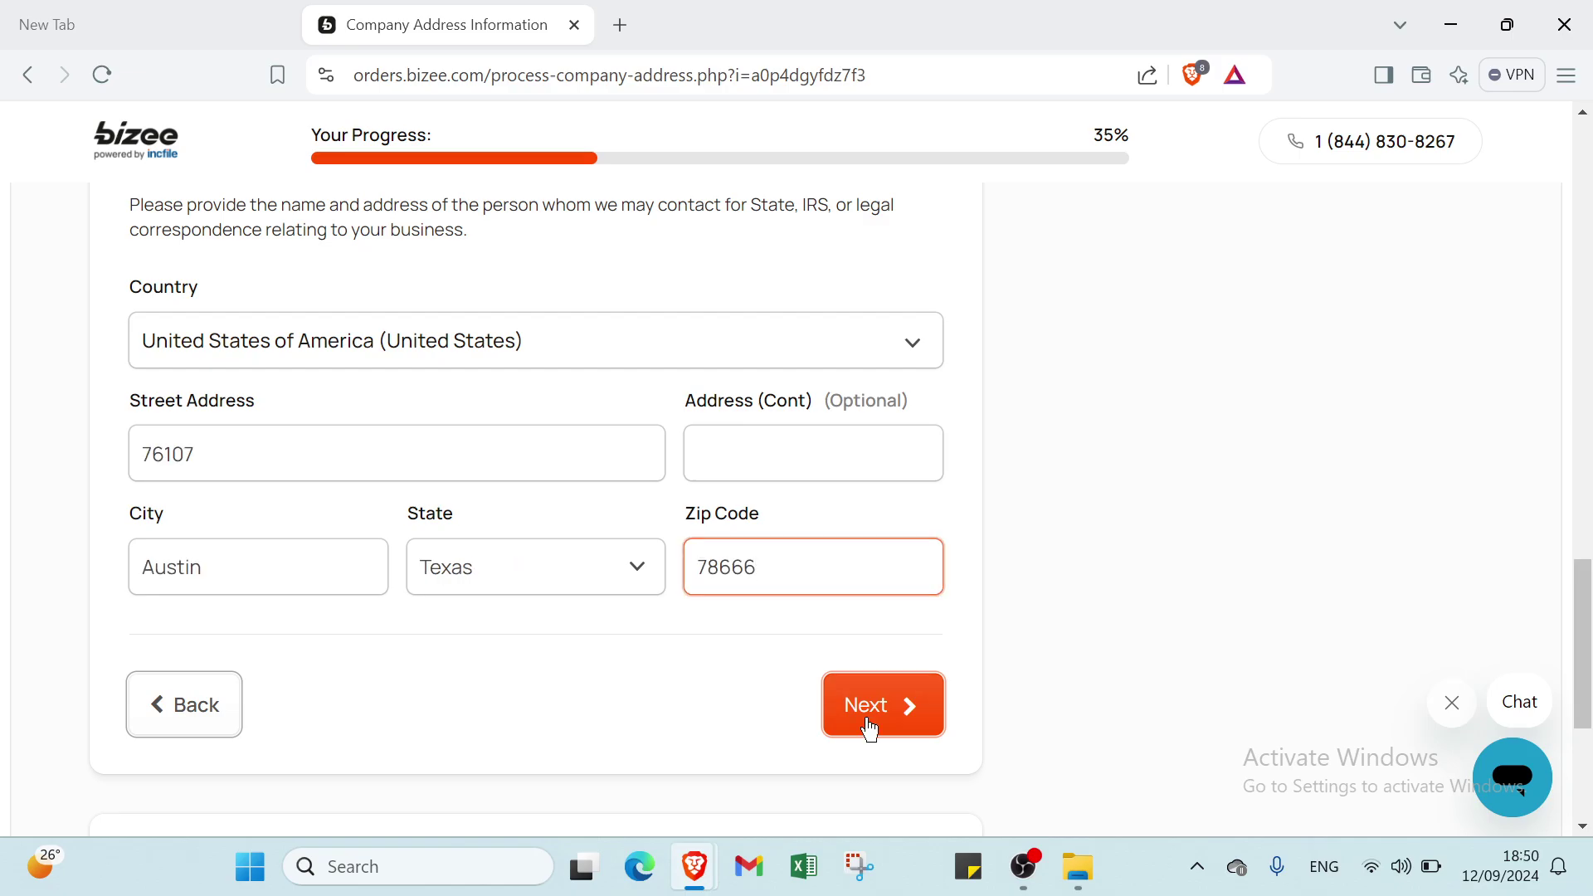
pyautogui.click(867, 720)
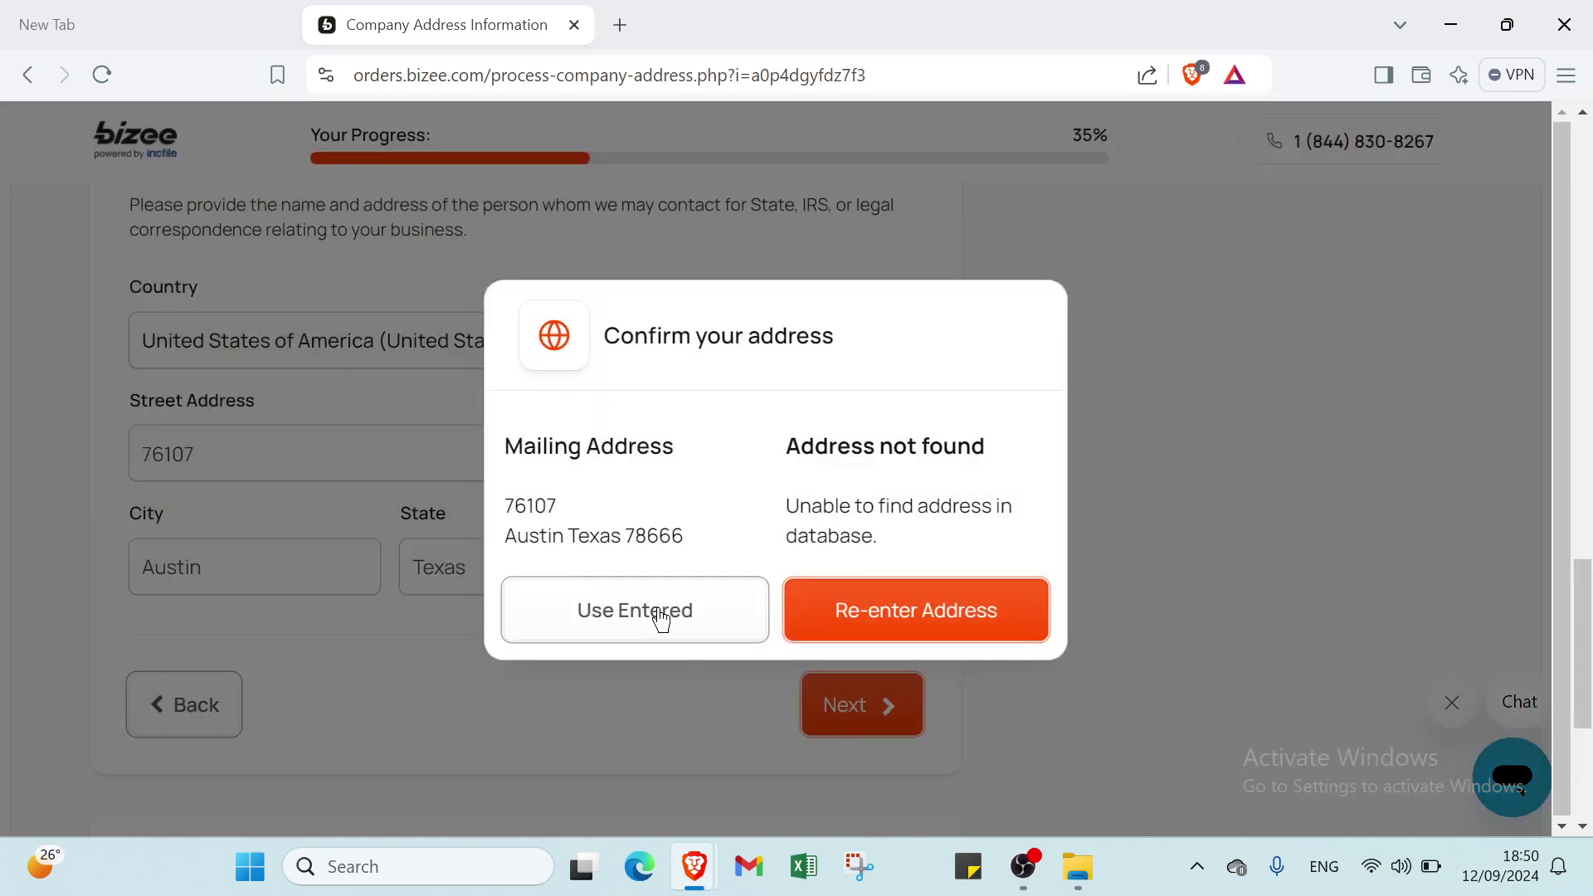
# Keep the contact address as entered, then take the $149 Premium Service Package offer.
pyautogui.click(661, 614)
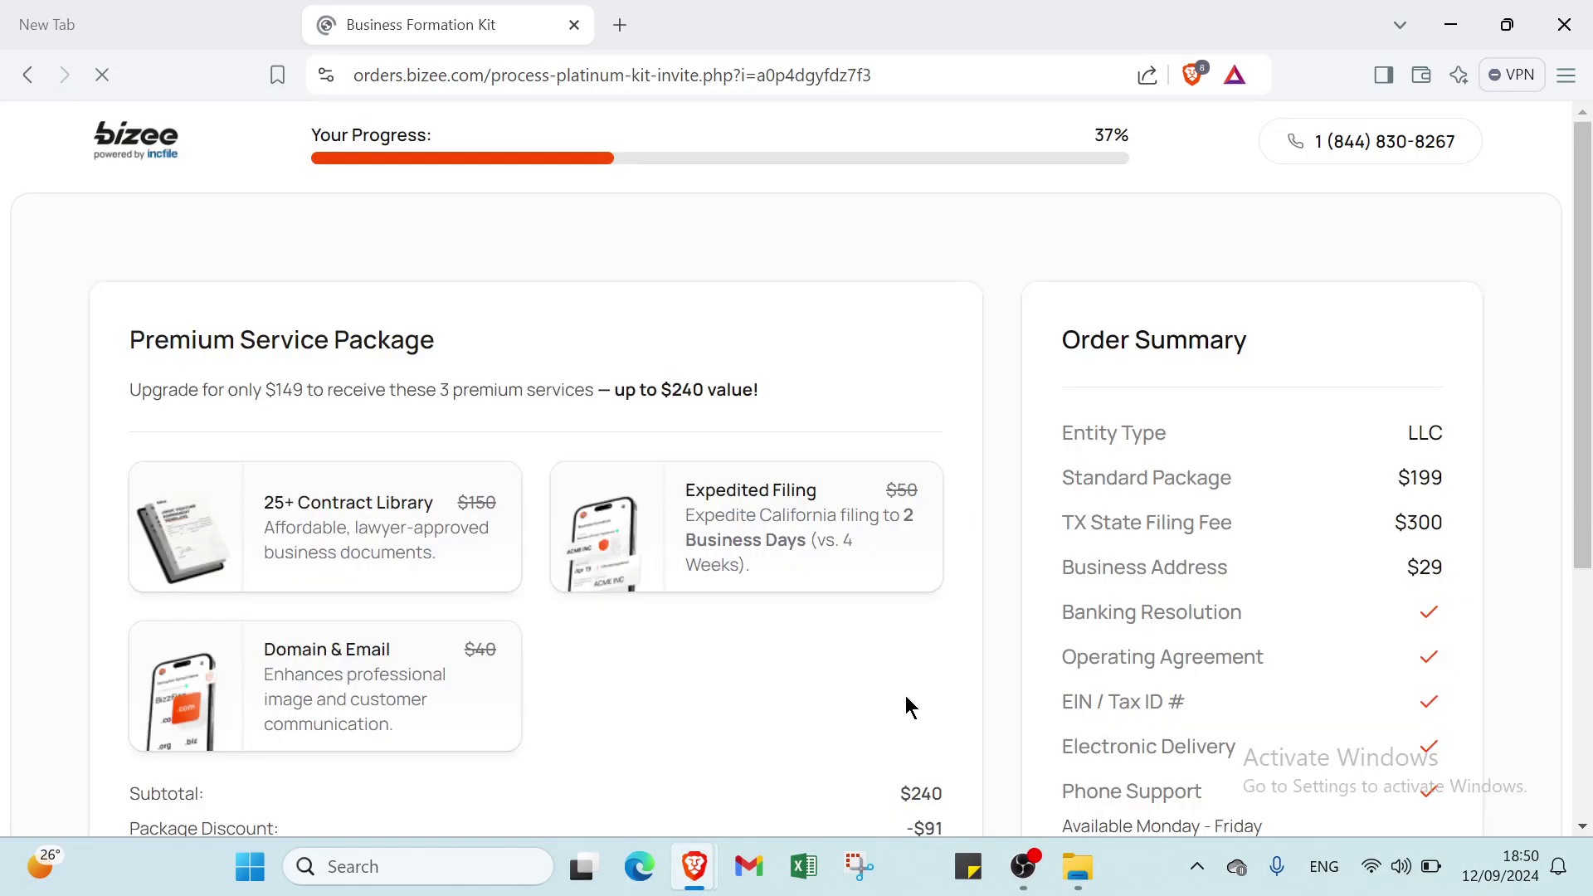
pyautogui.scroll(-1, 609, 477)
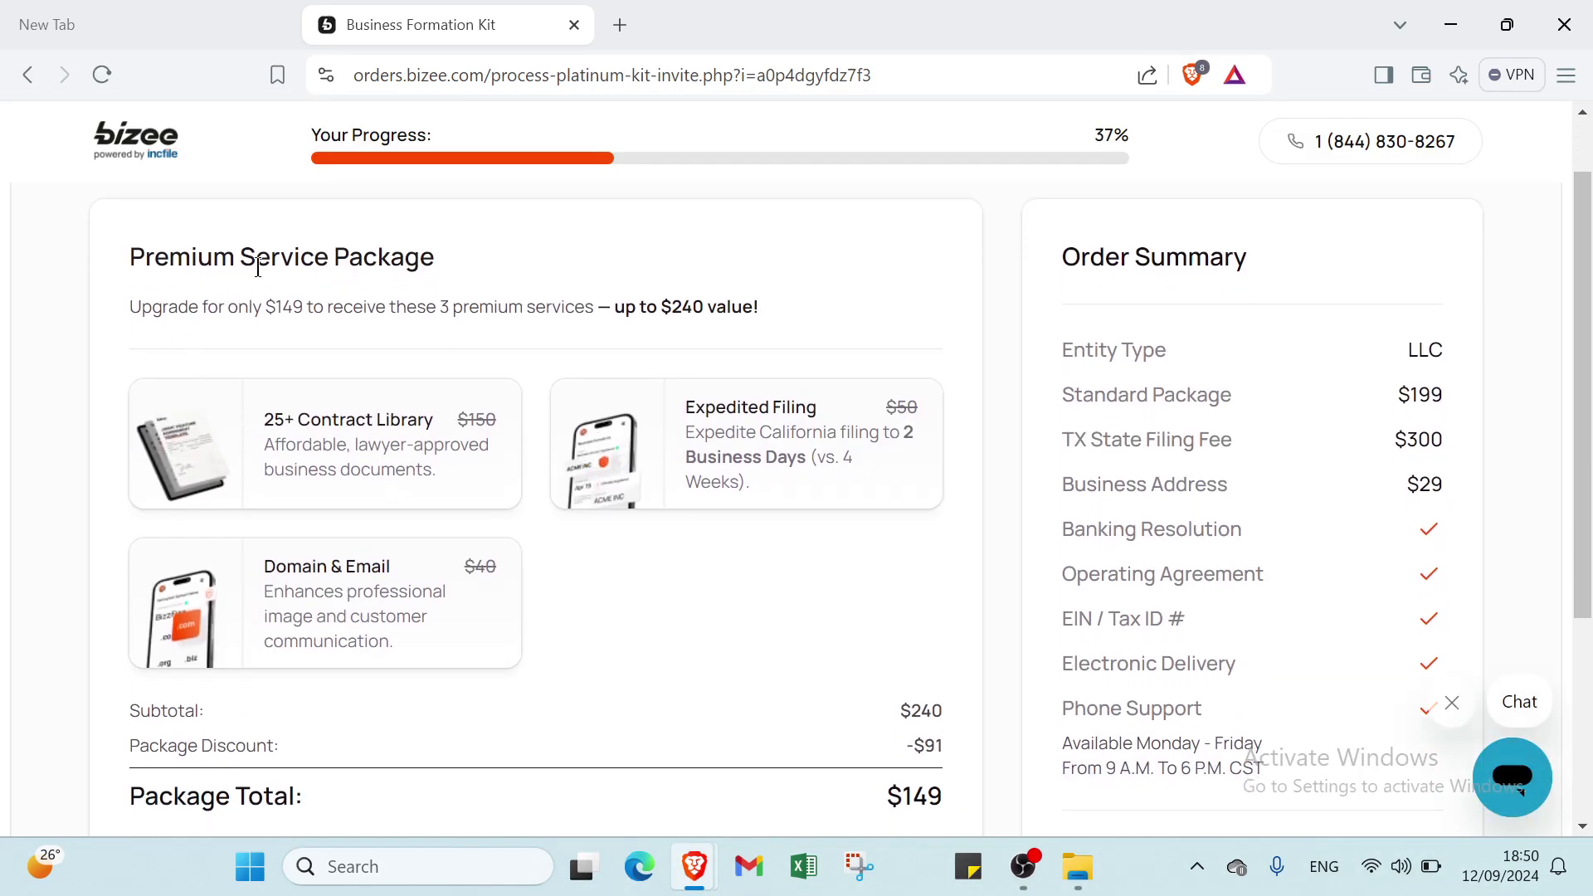
pyautogui.scroll(-4, 455, 385)
pyautogui.scroll(3, 435, 375)
pyautogui.scroll(1, 336, 456)
pyautogui.scroll(-4, 309, 536)
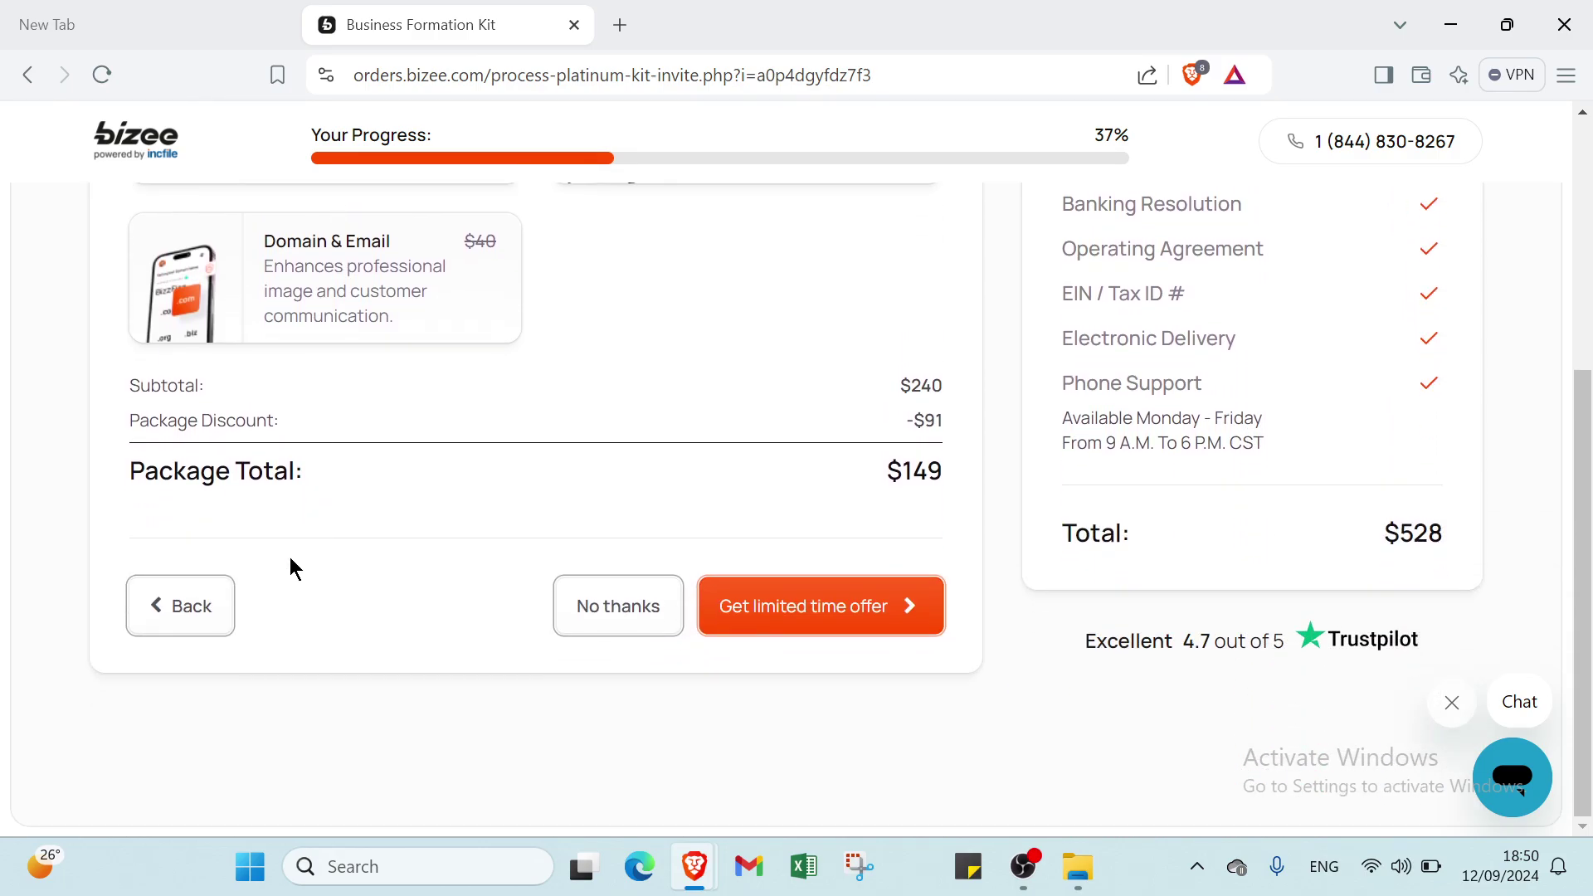
pyautogui.scroll(2, 273, 535)
pyautogui.scroll(1, 430, 523)
pyautogui.scroll(-3, 747, 519)
pyautogui.click(871, 605)
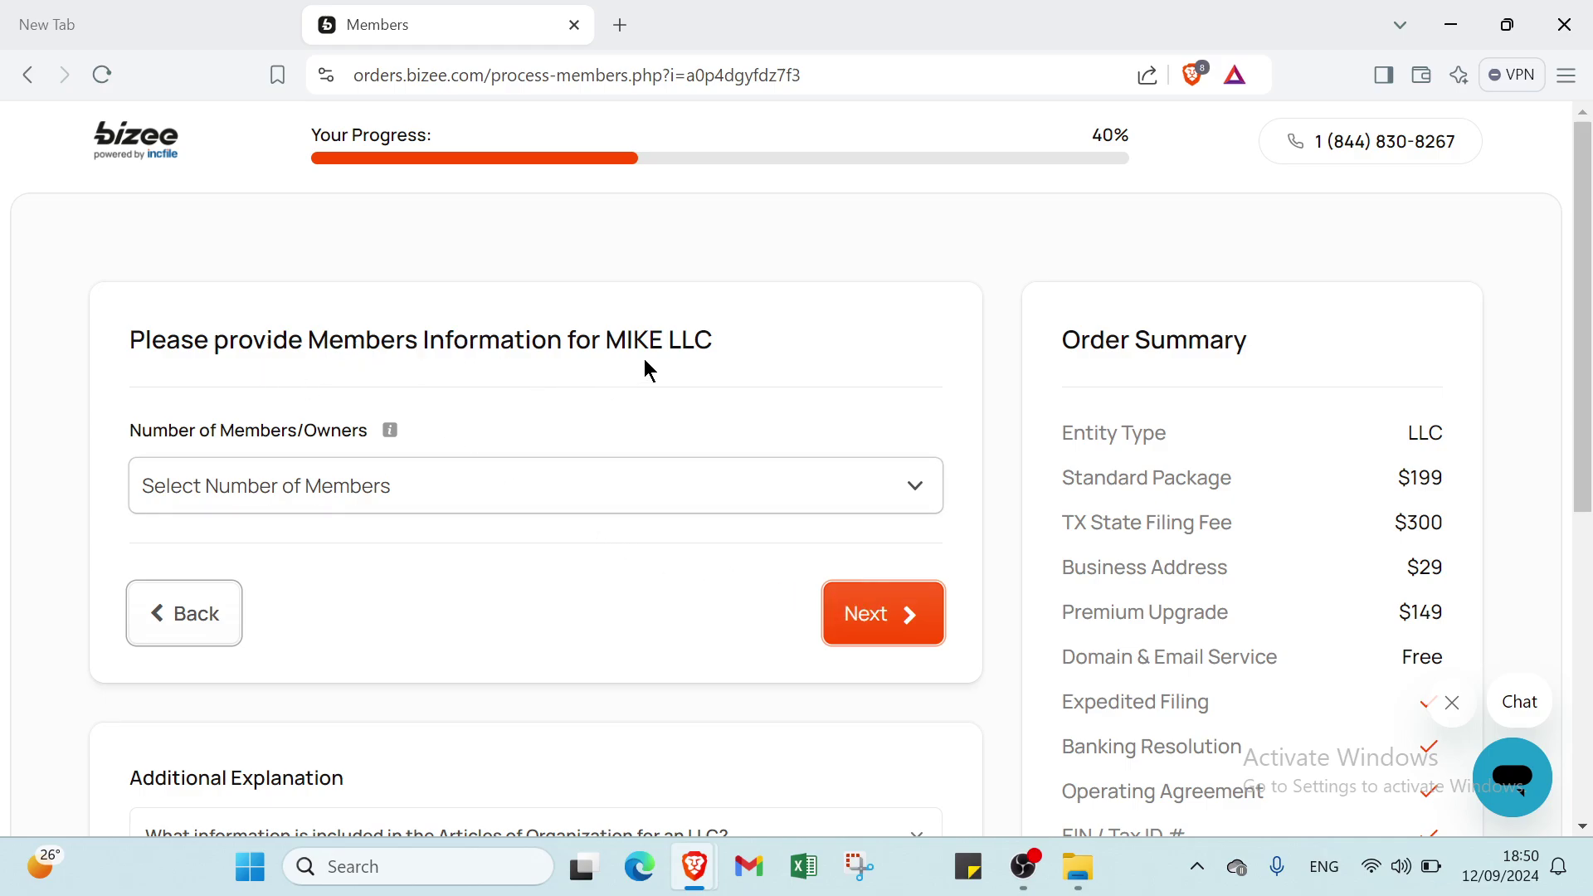
# Set the number of members to 1 and fill Member 1's name from the saved owner.
pyautogui.scroll(-3, 498, 342)
pyautogui.click(237, 240)
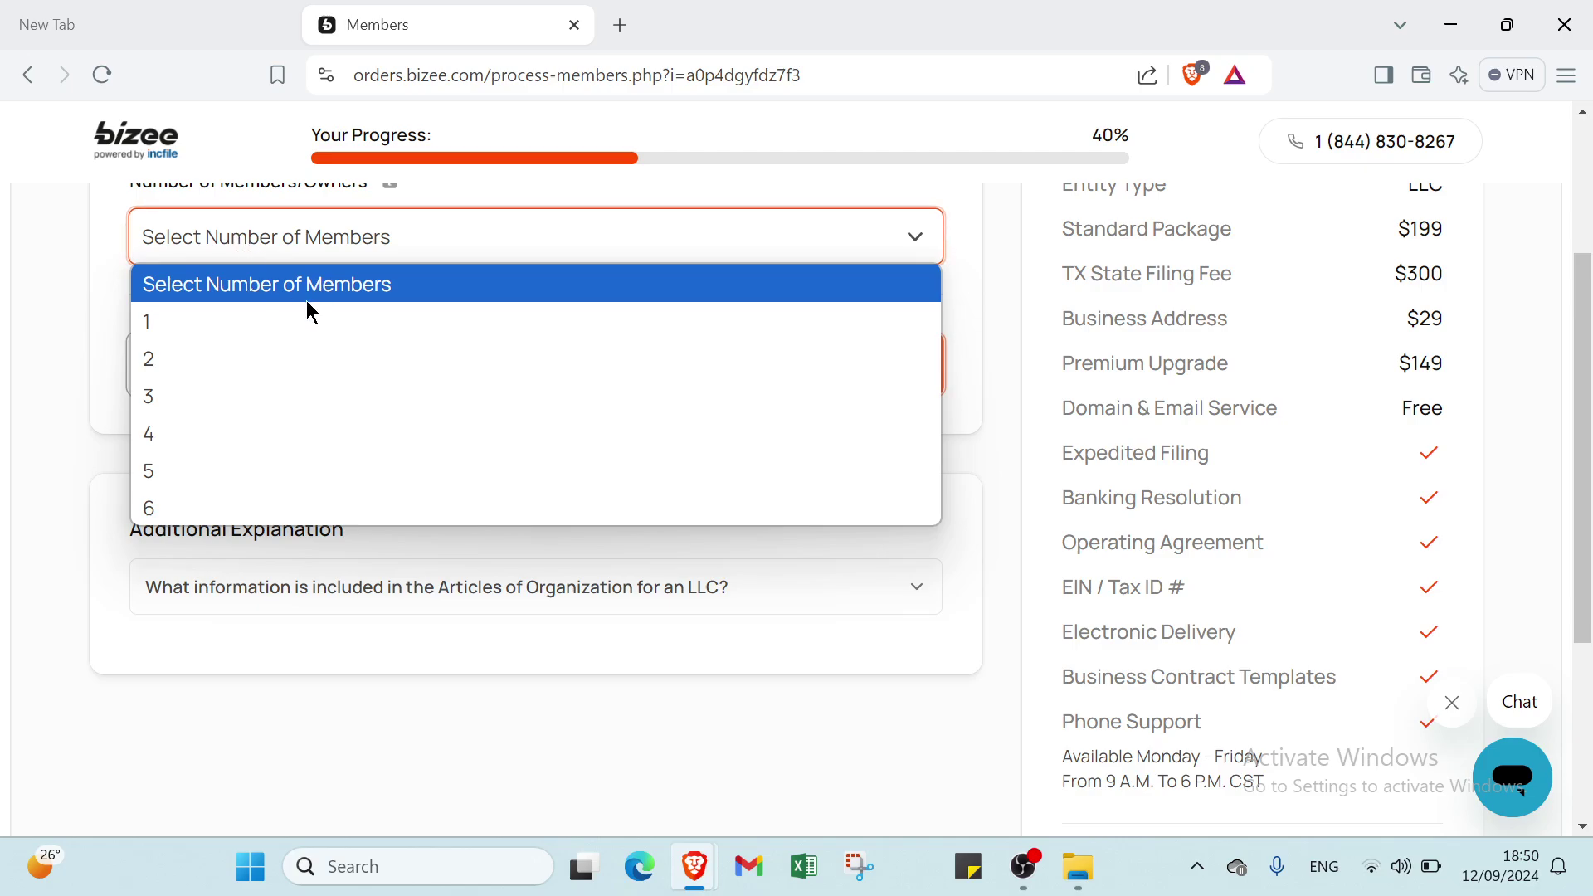
pyautogui.click(280, 328)
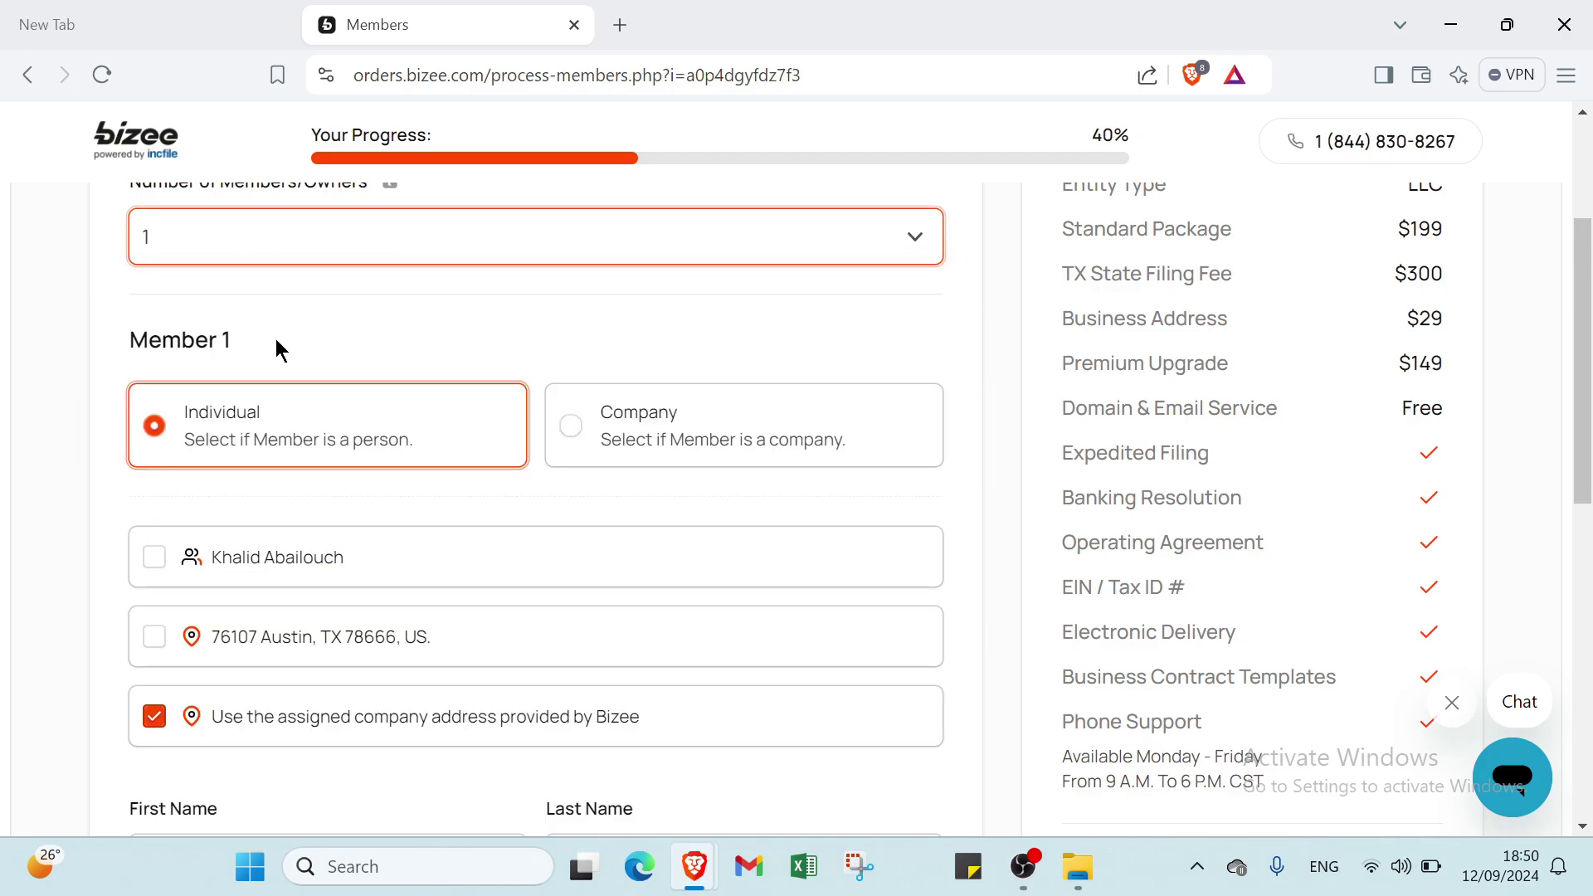
pyautogui.scroll(-1, 357, 382)
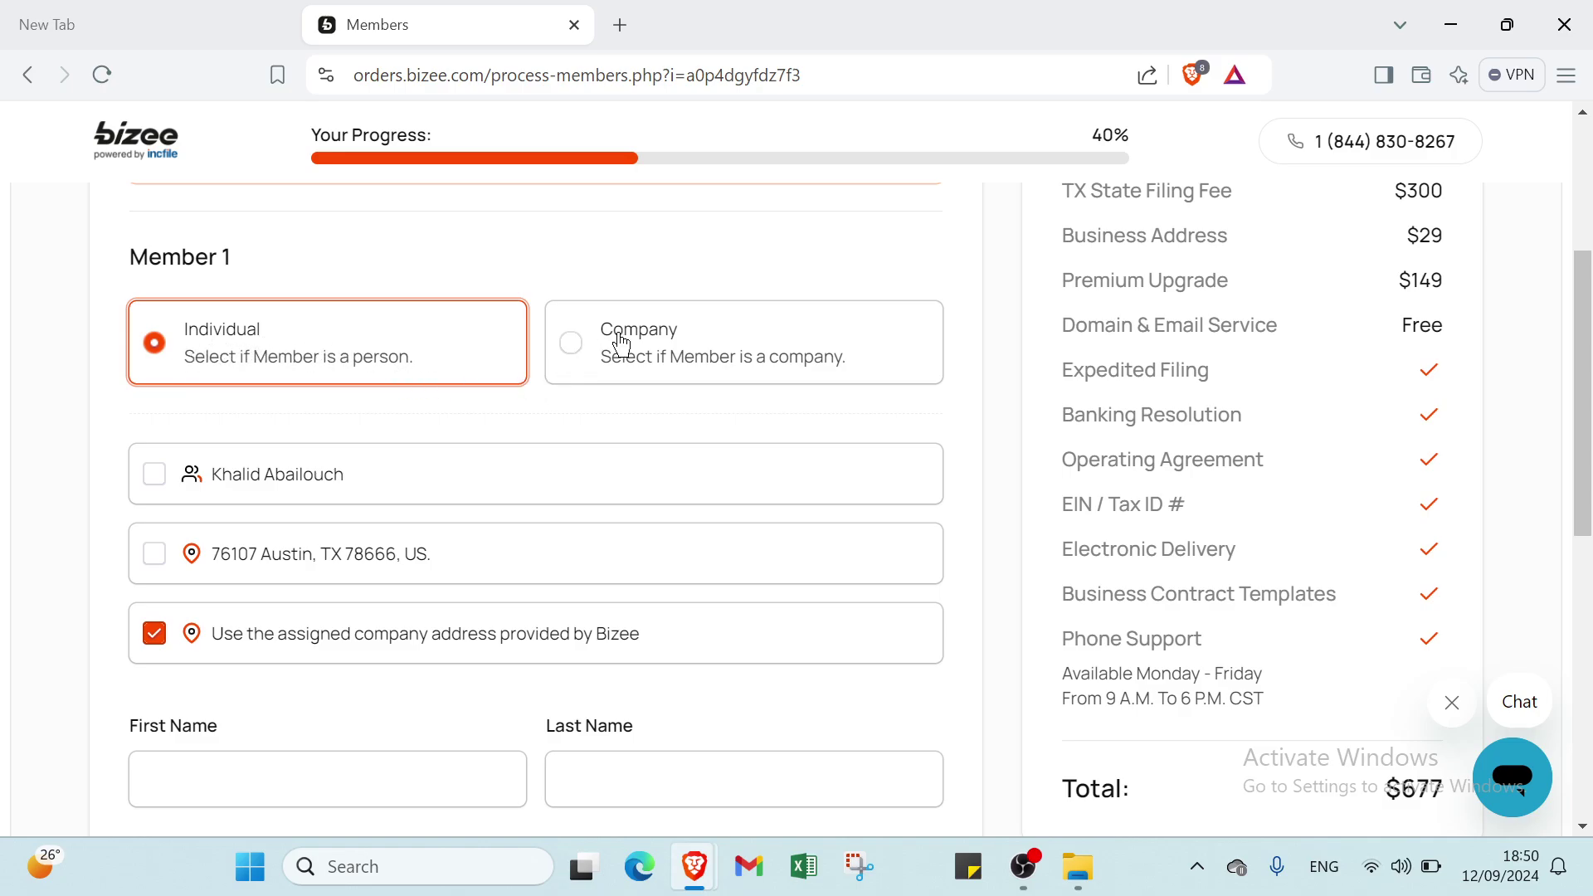
pyautogui.scroll(-1, 378, 407)
pyautogui.scroll(-2, 298, 421)
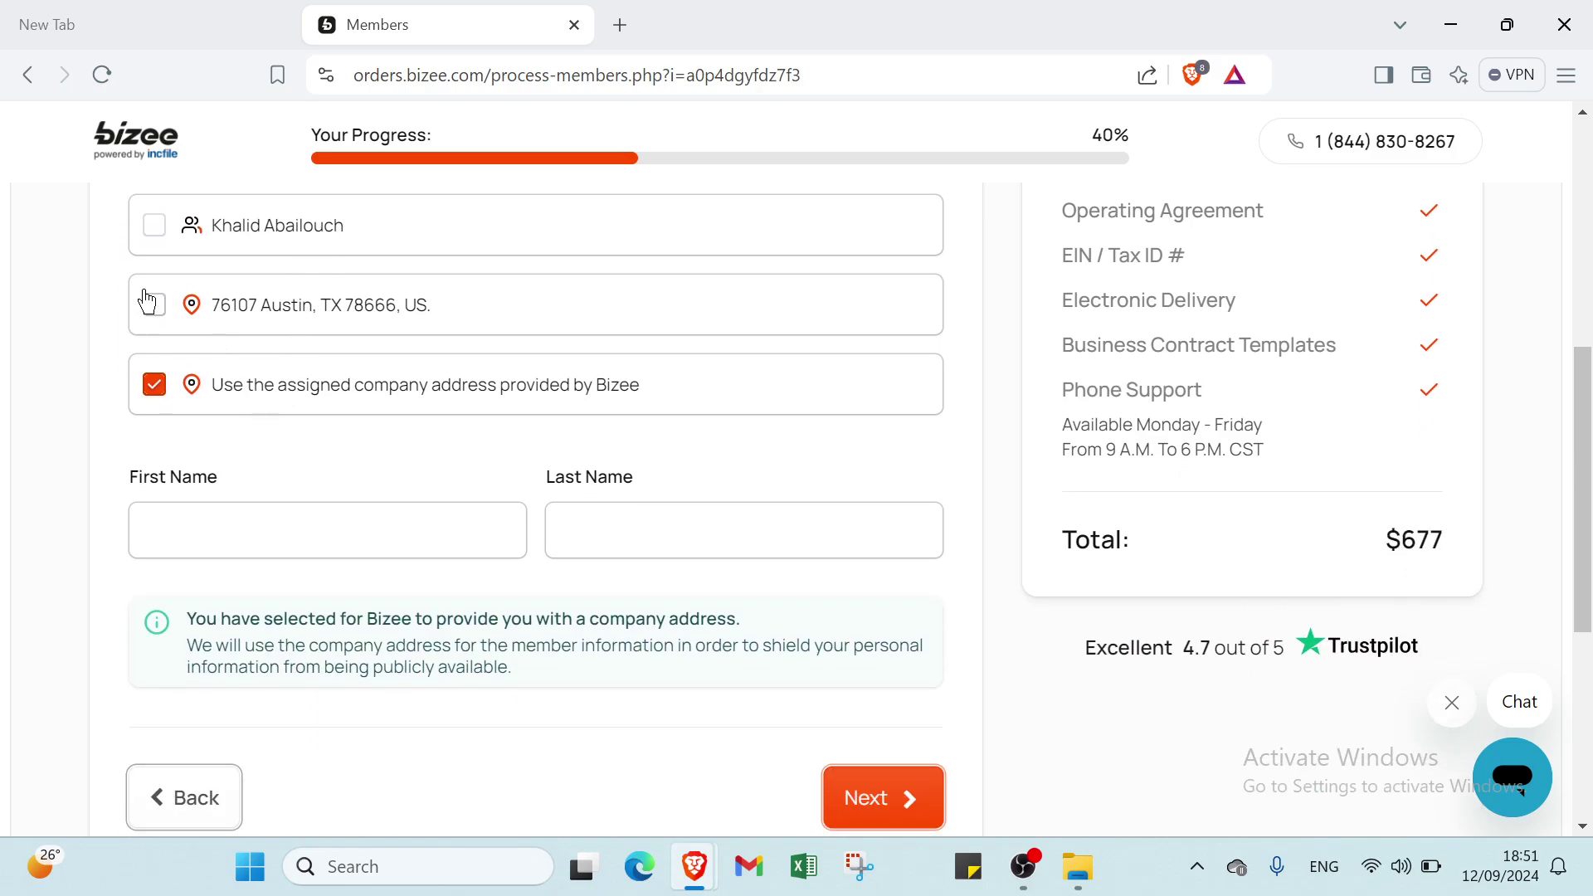
pyautogui.click(155, 224)
pyautogui.scroll(-5, 323, 398)
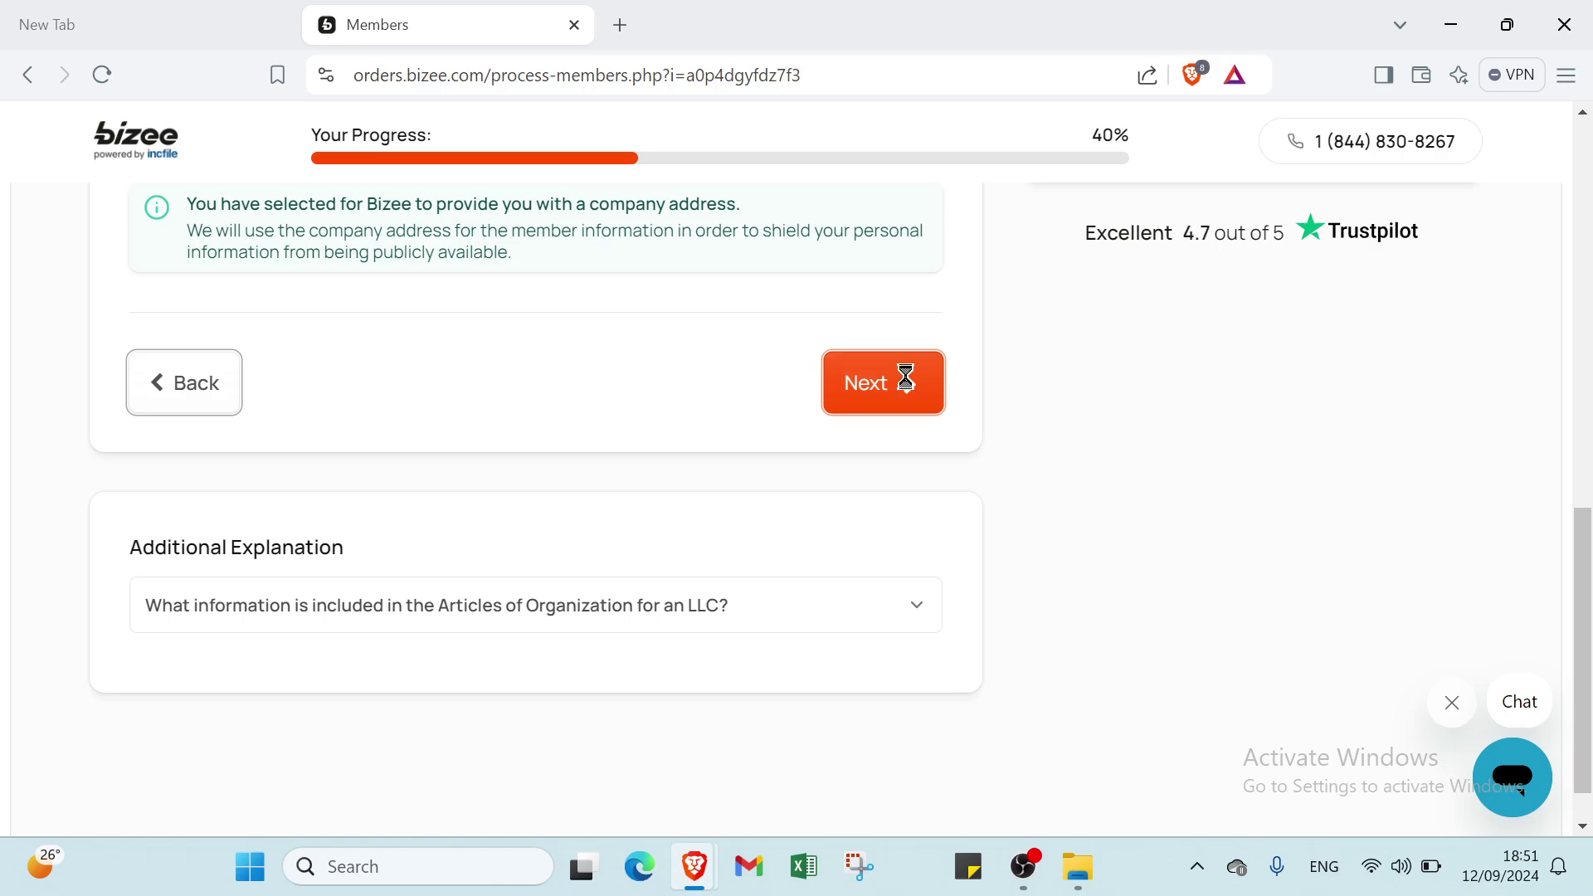
# Submit the members, then keep Bizee as the free first-year registered agent and continue.
pyautogui.click(907, 379)
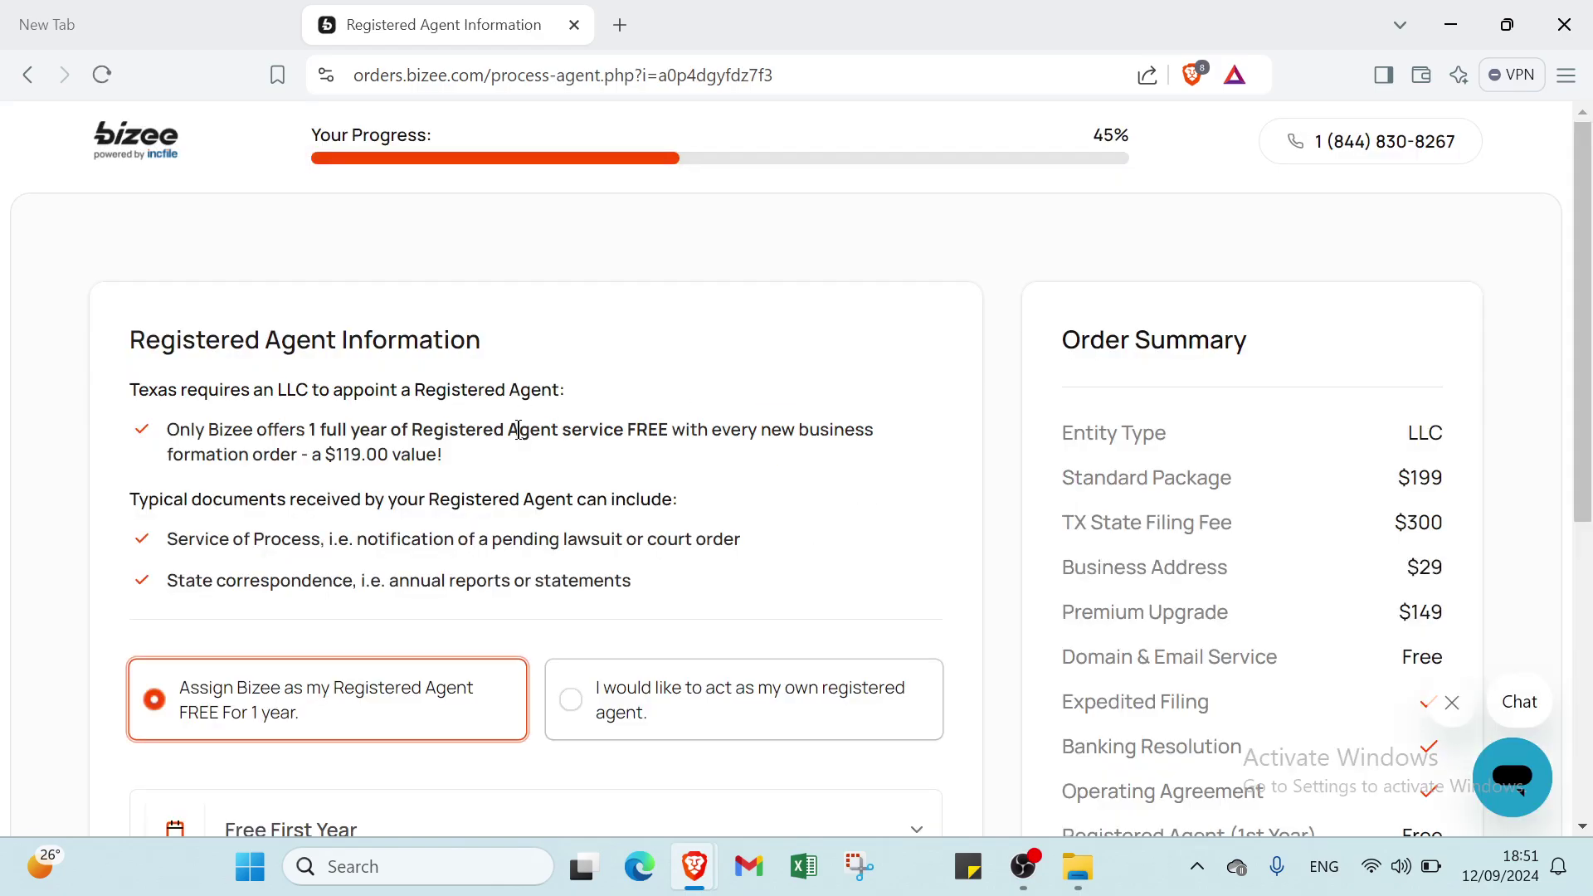
pyautogui.scroll(-1, 333, 459)
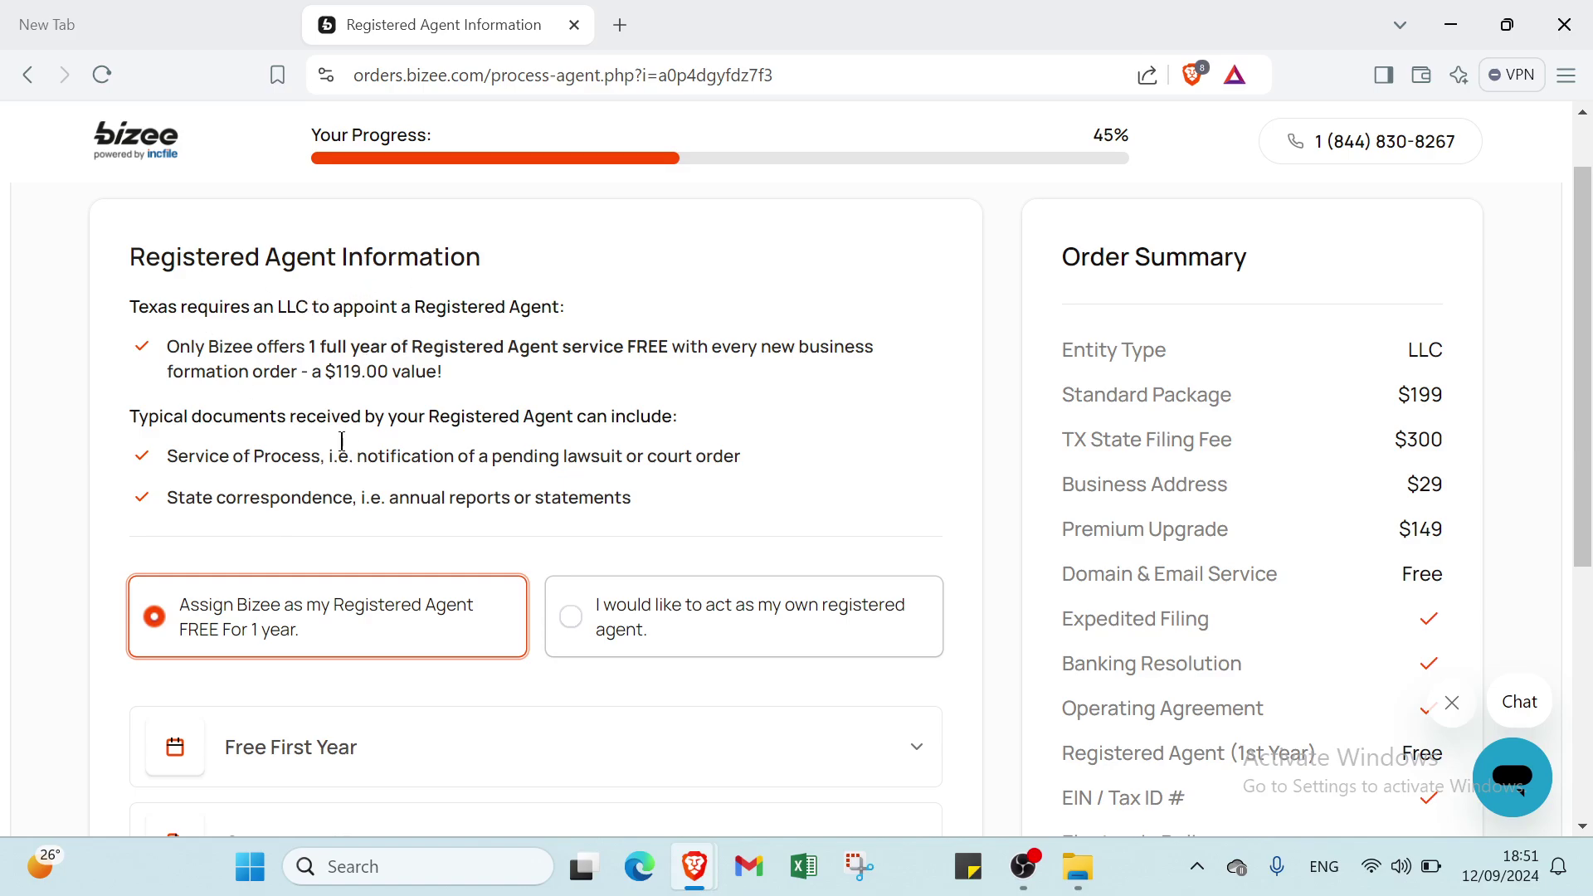
pyautogui.scroll(-4, 331, 457)
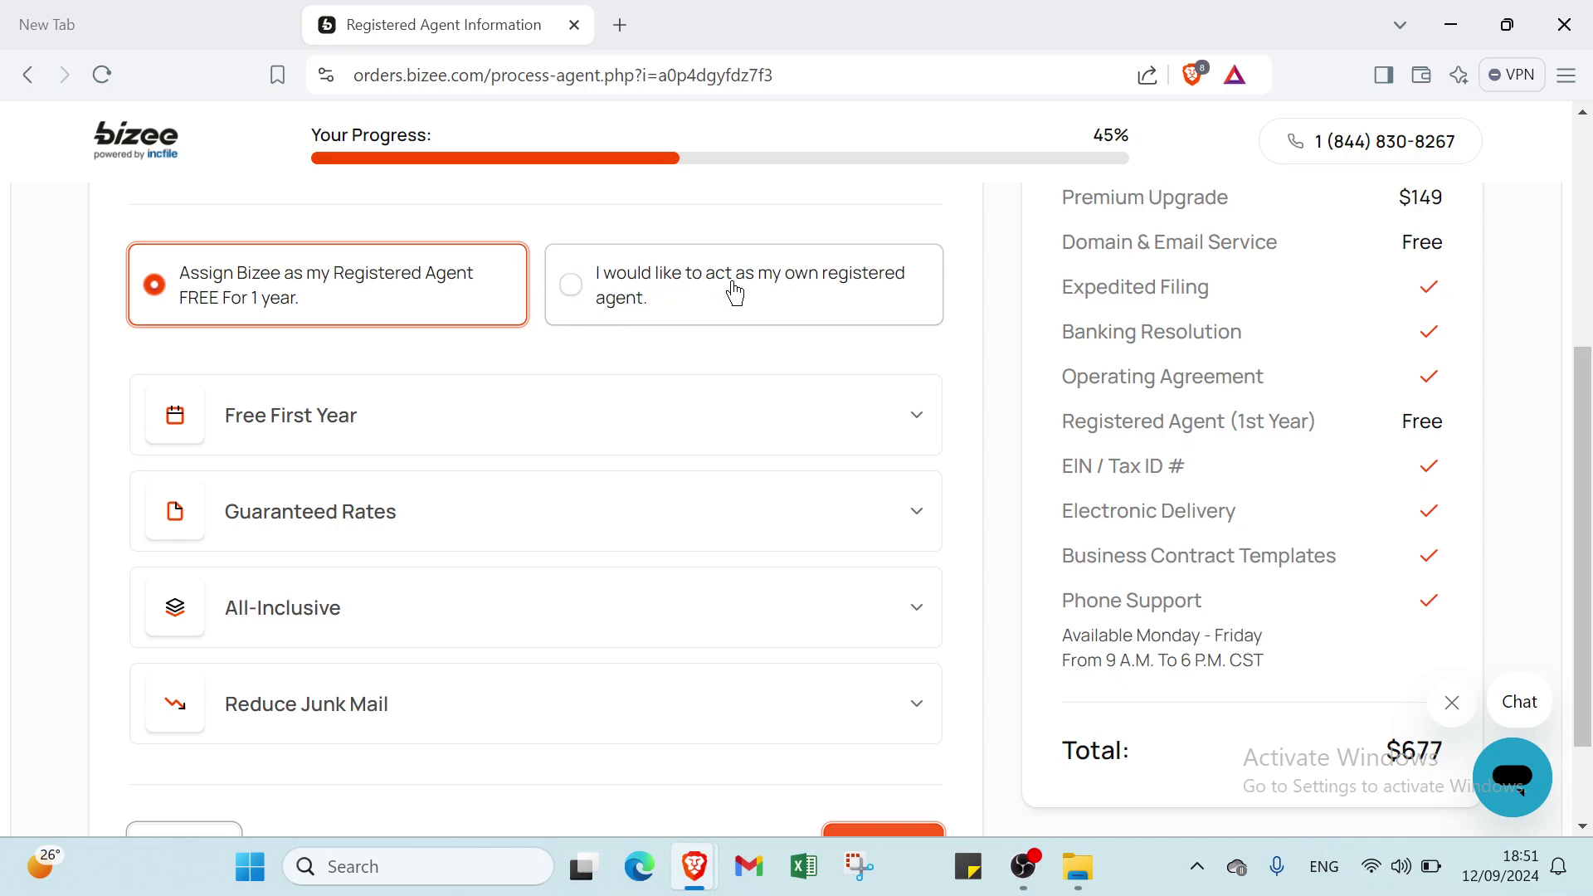
pyautogui.scroll(-1, 582, 316)
pyautogui.scroll(-1, 582, 316)
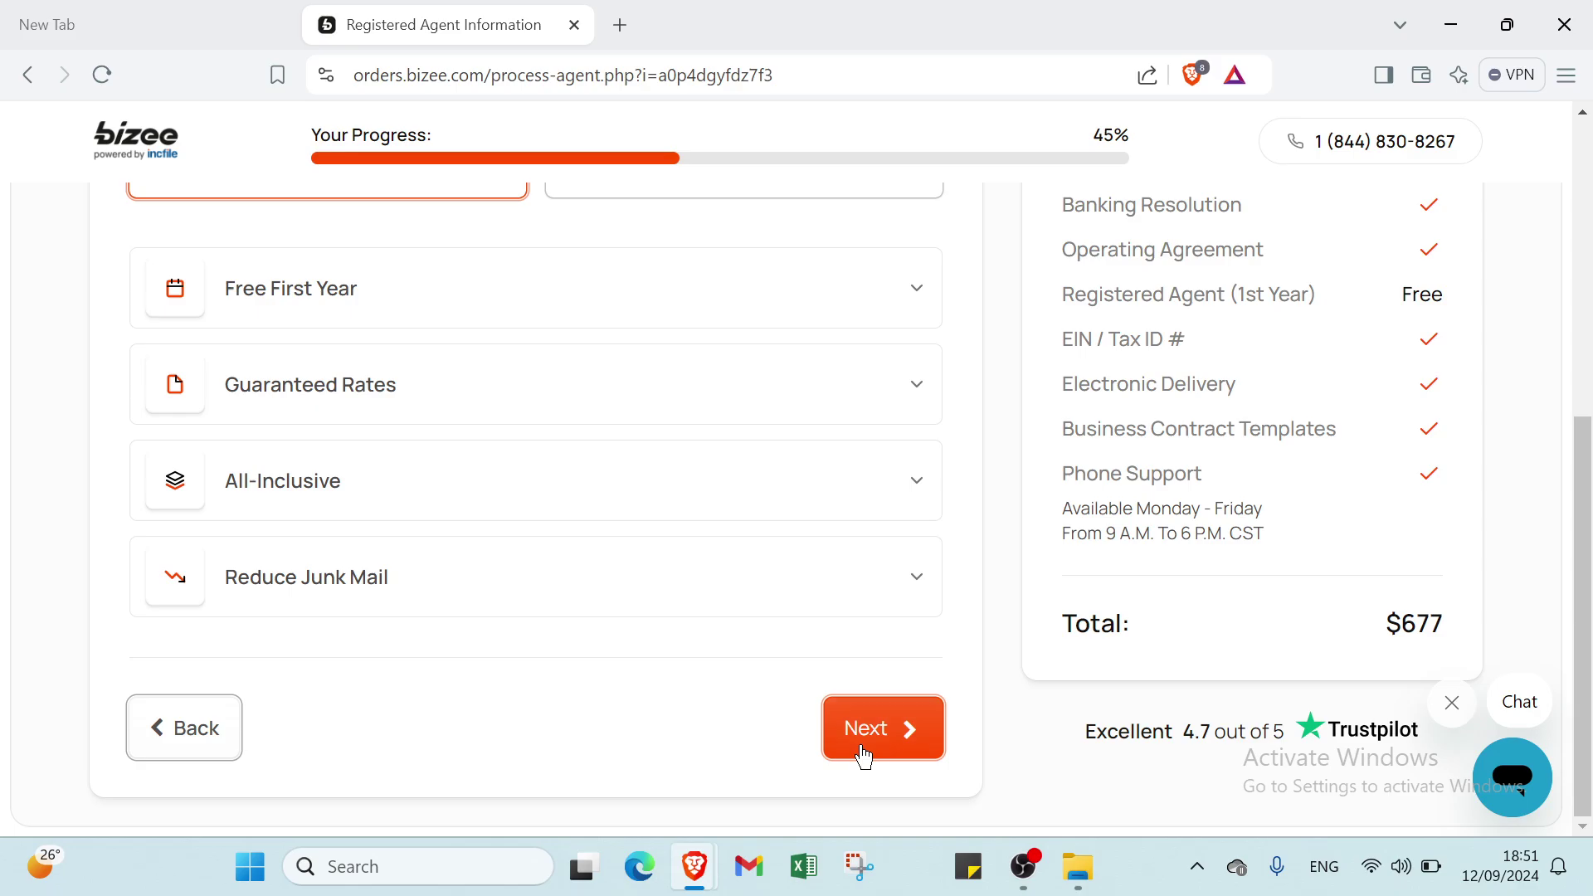
pyautogui.click(863, 747)
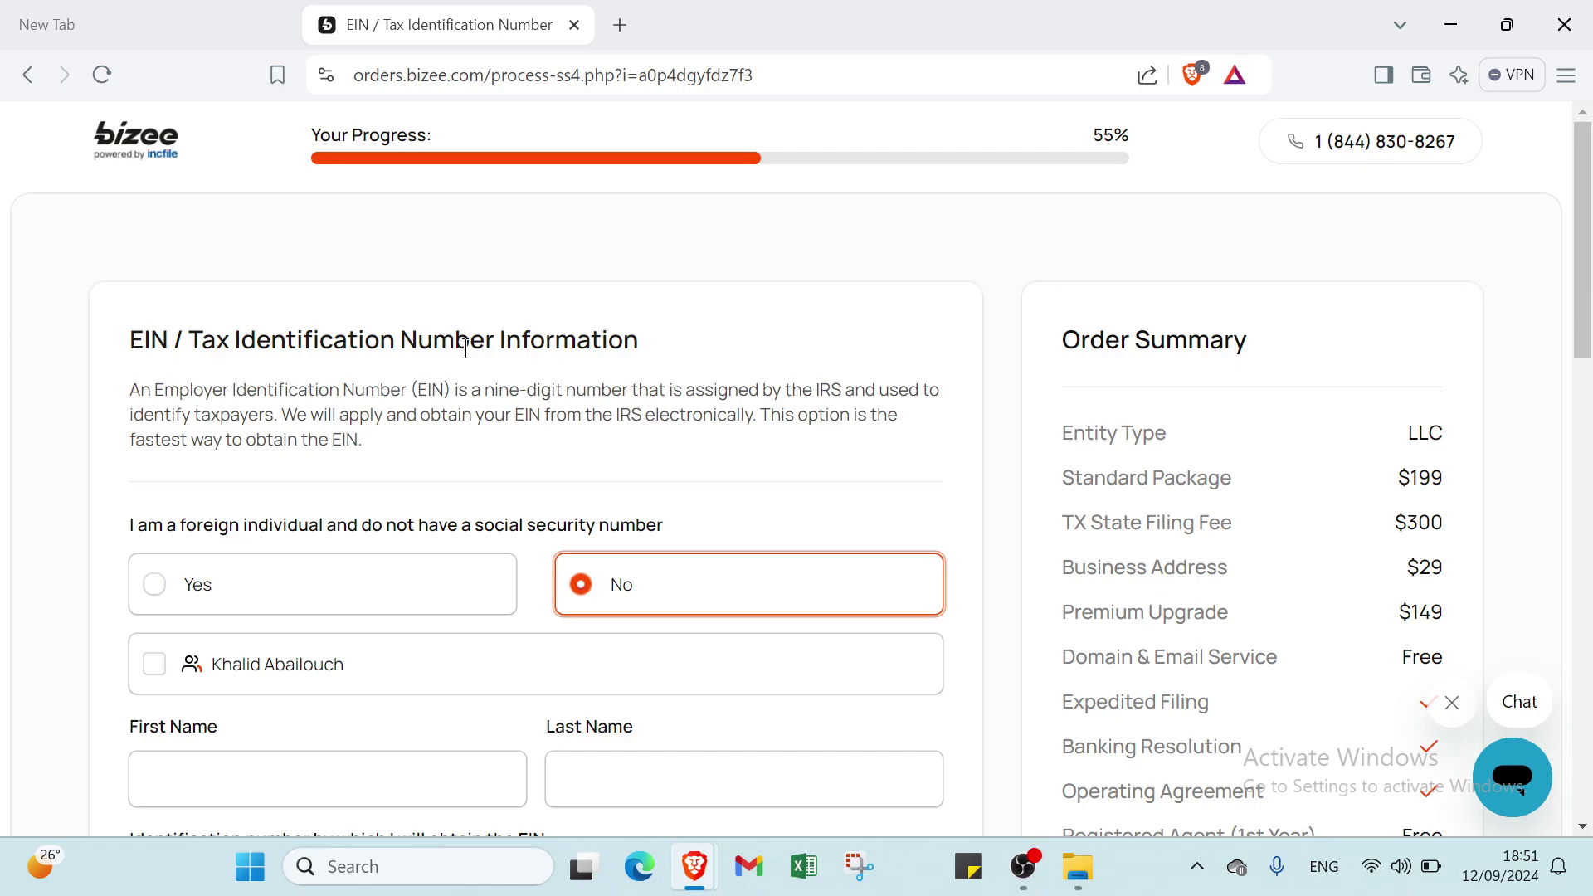
# Mark the EIN applicant as a foreign individual without an SSN and accept the SS4 statements.
pyautogui.scroll(-3, 542, 349)
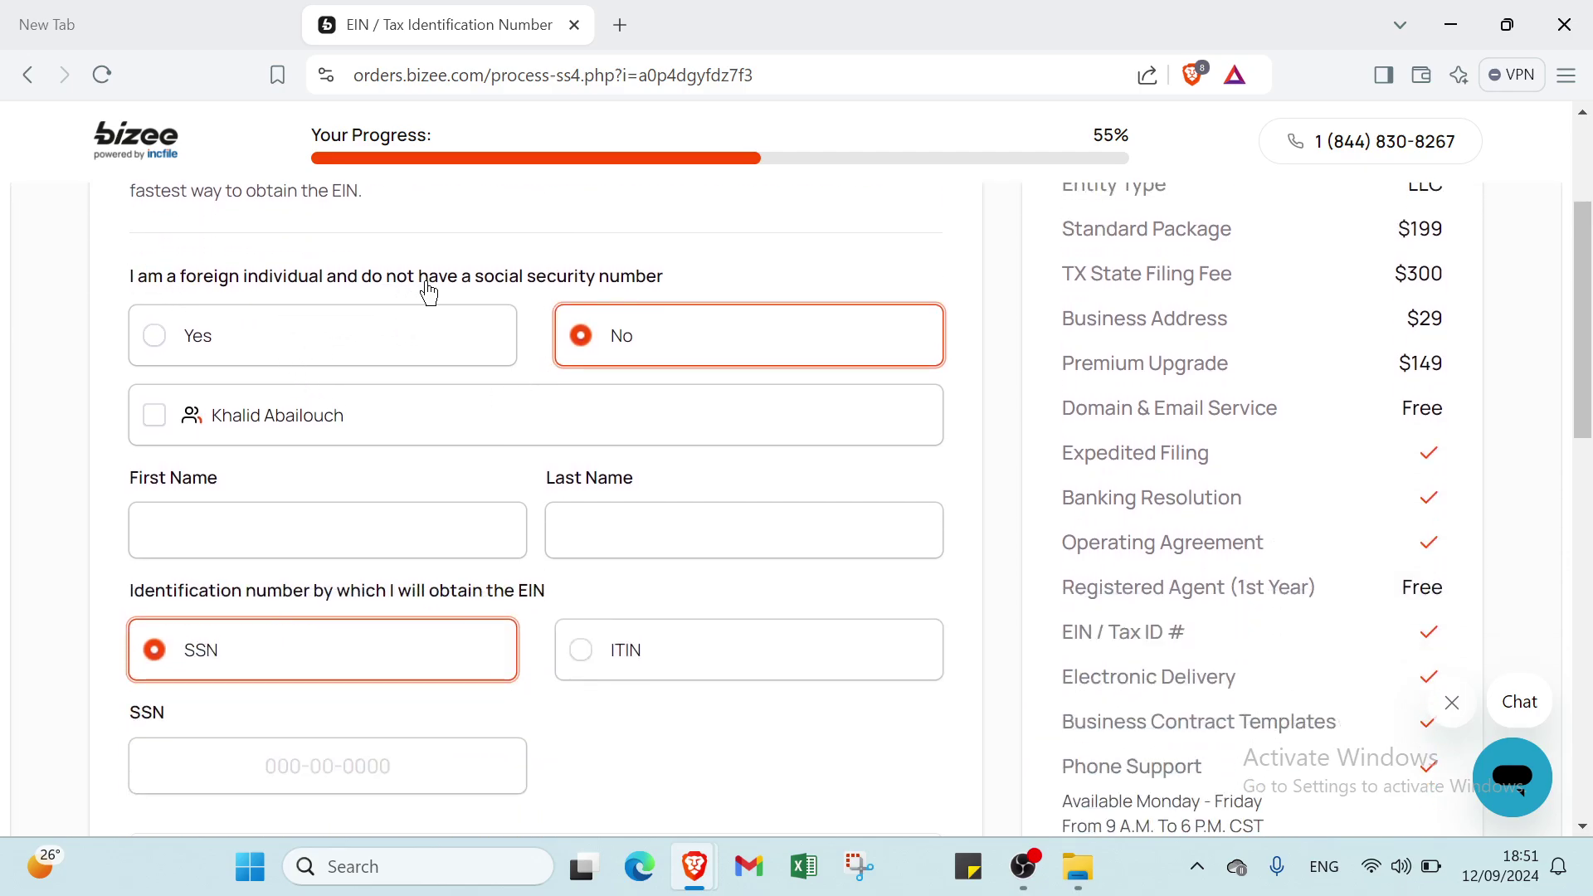
pyautogui.click(311, 357)
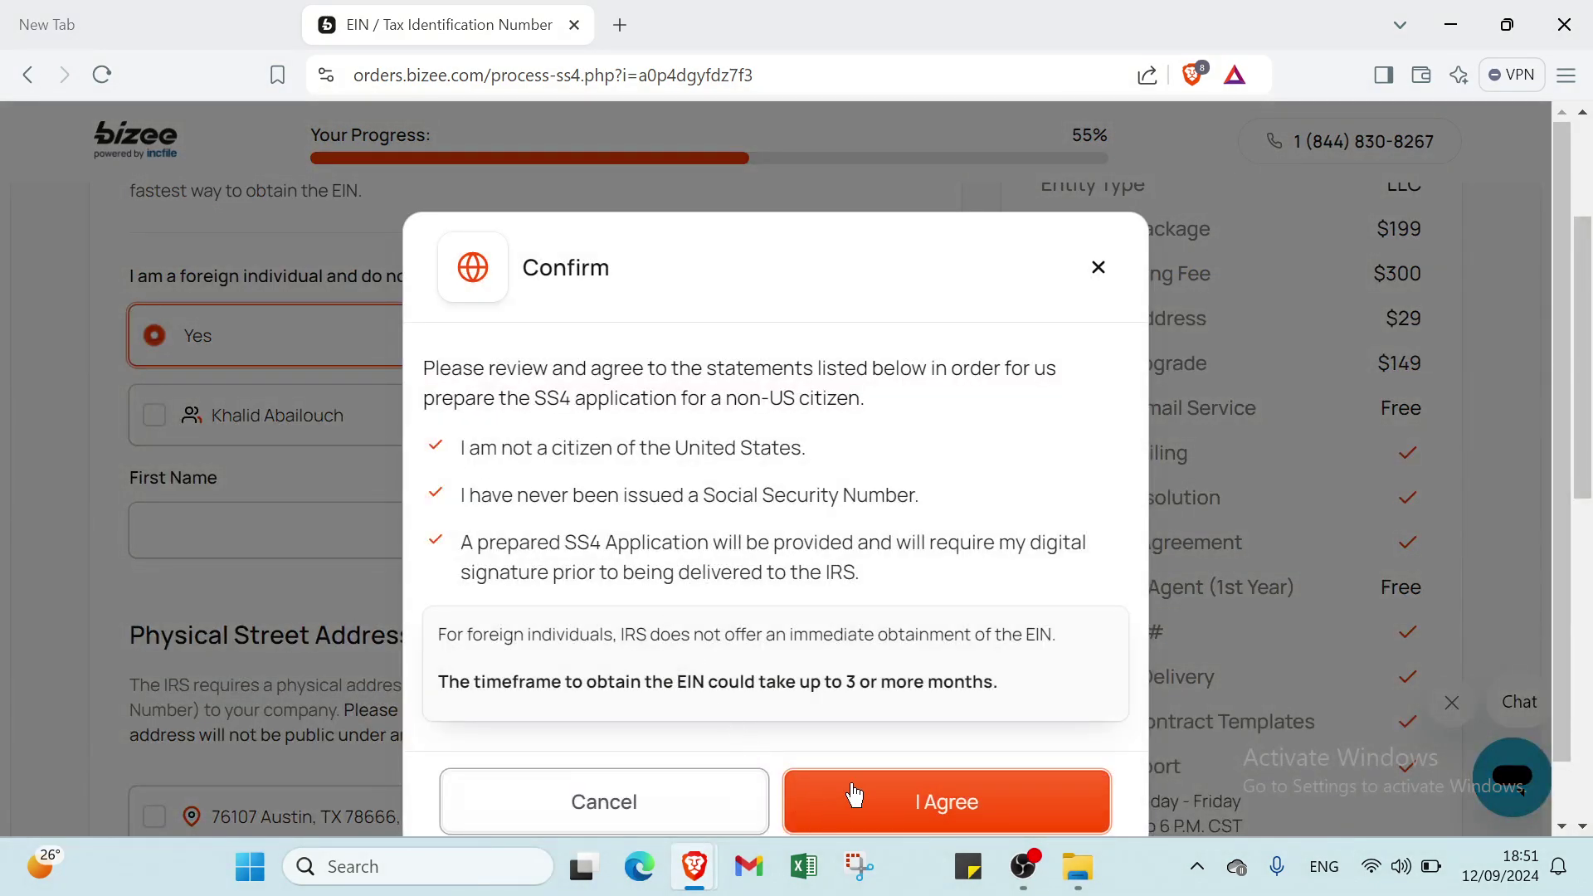
pyautogui.click(854, 796)
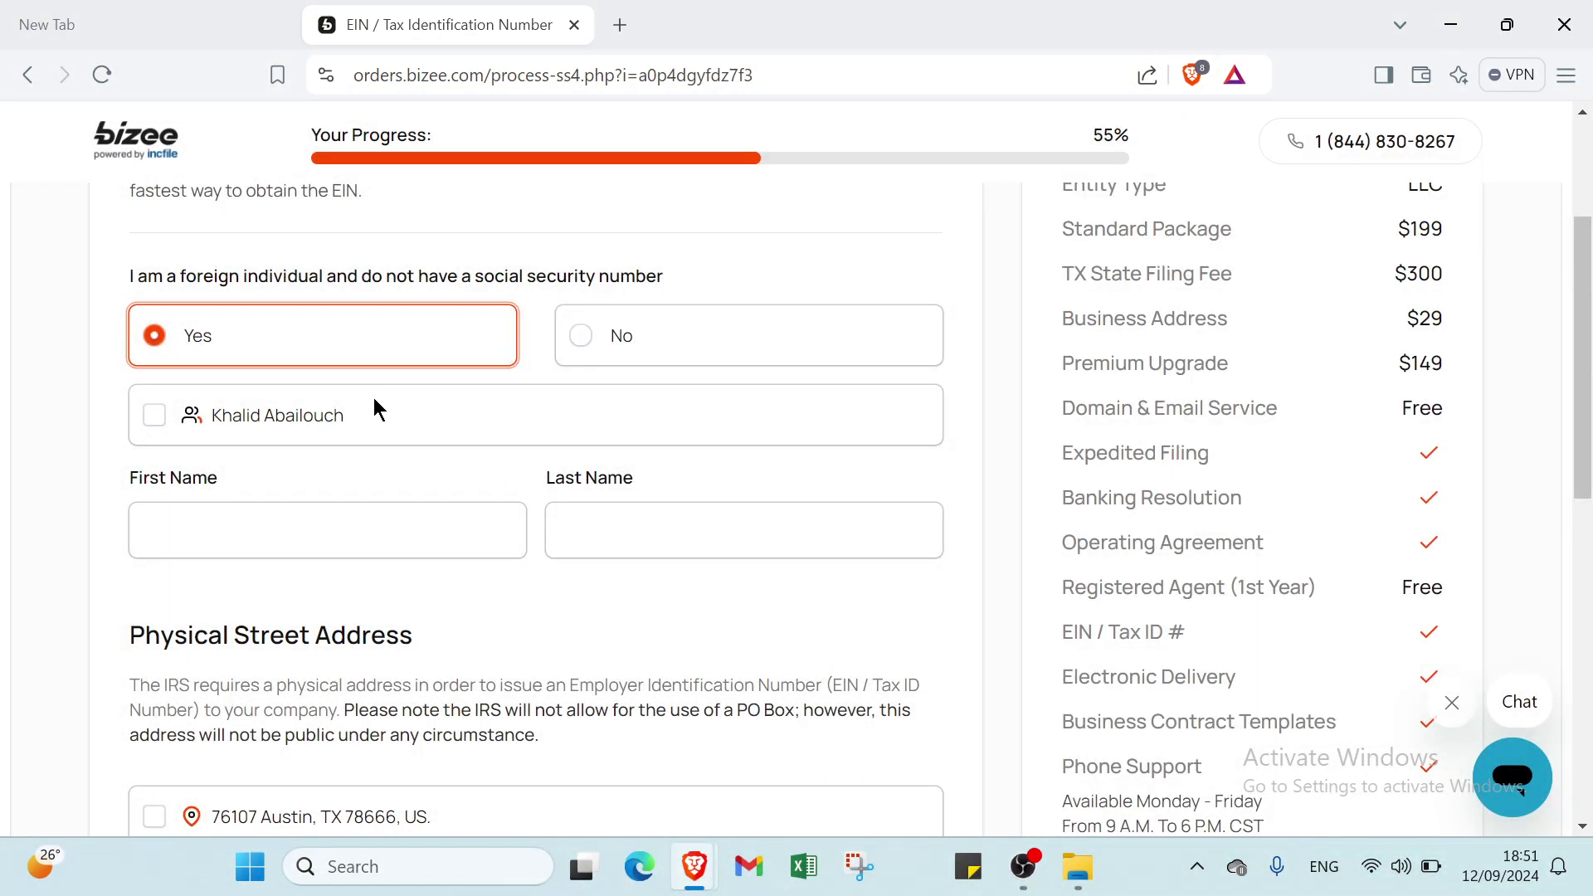
# Fill the applicant's name and physical address from the saved owner details and submit.
pyautogui.click(376, 411)
pyautogui.scroll(-6, 376, 412)
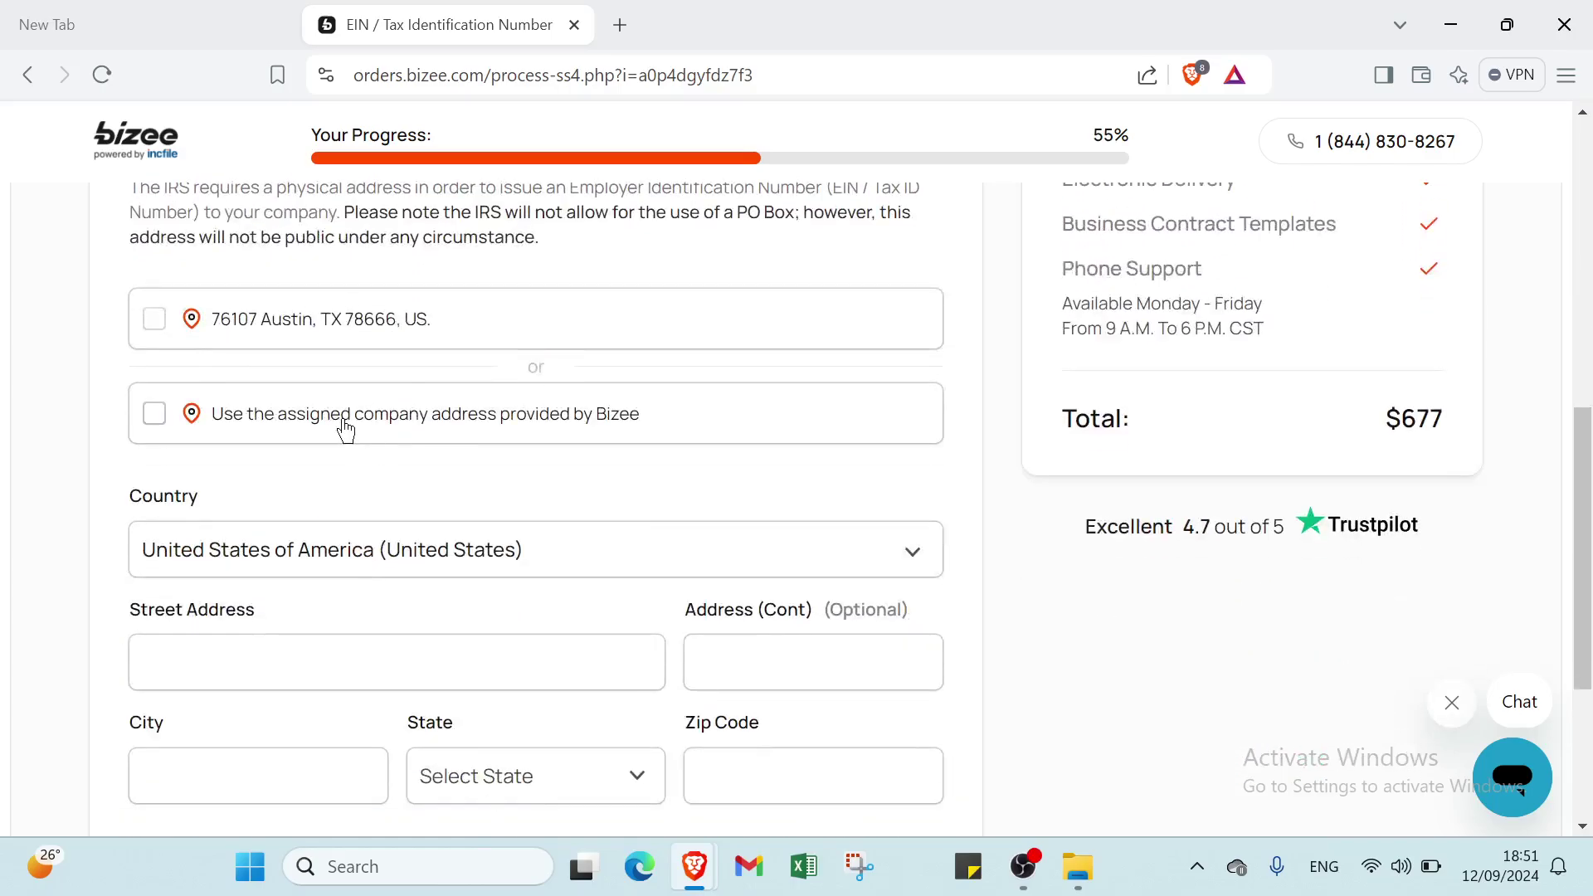
pyautogui.click(203, 320)
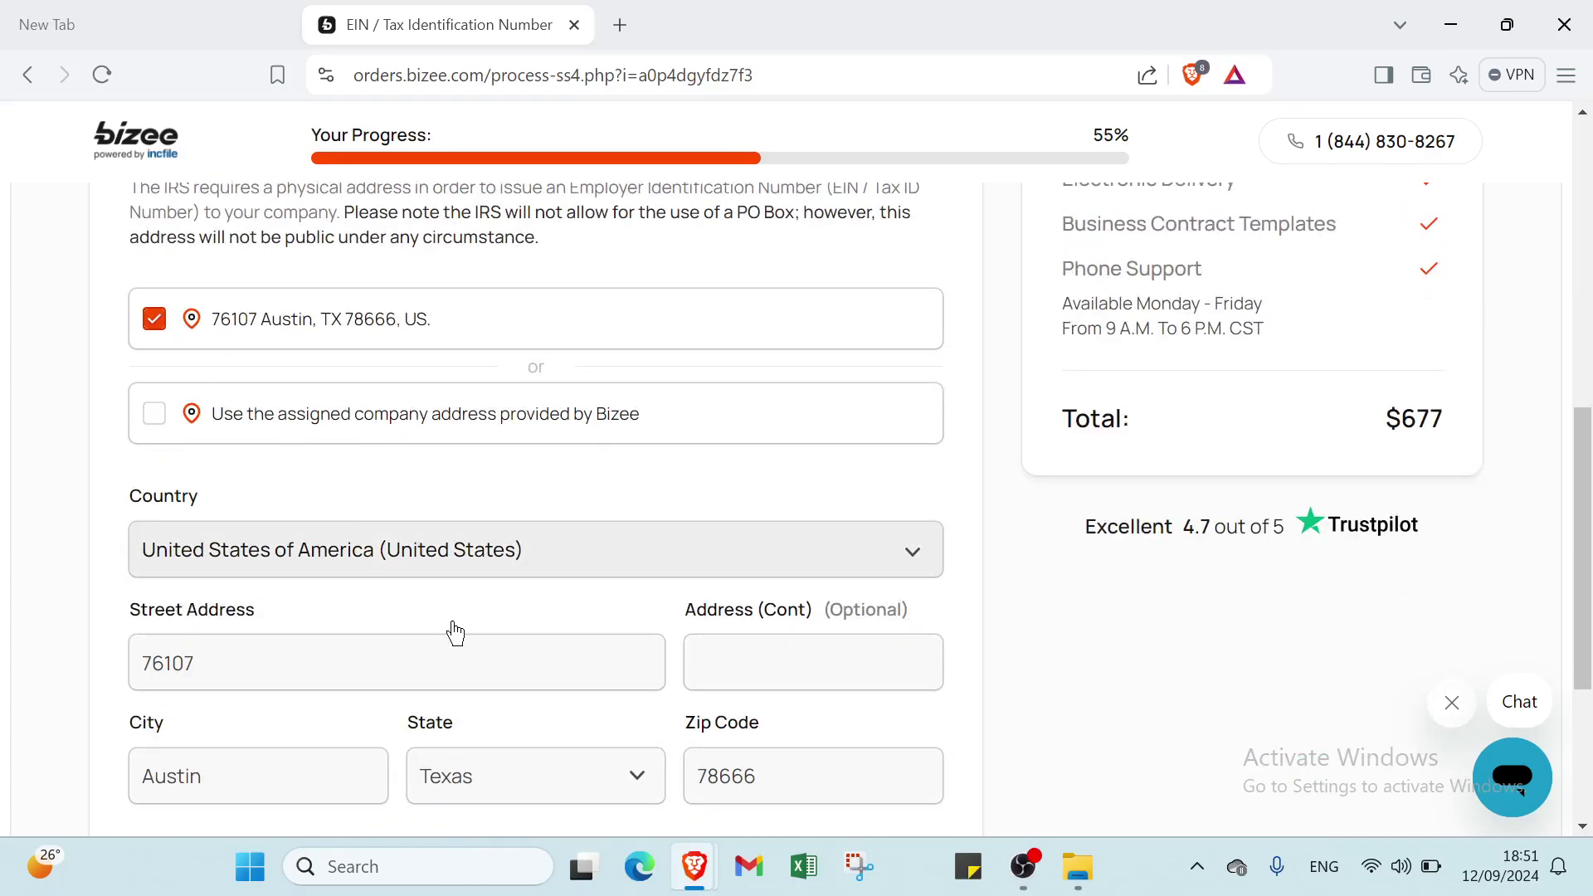
pyautogui.scroll(-4, 470, 635)
pyautogui.click(860, 612)
# Scroll through the Relay small business banking offer to read its details.
pyautogui.scroll(-5, 526, 462)
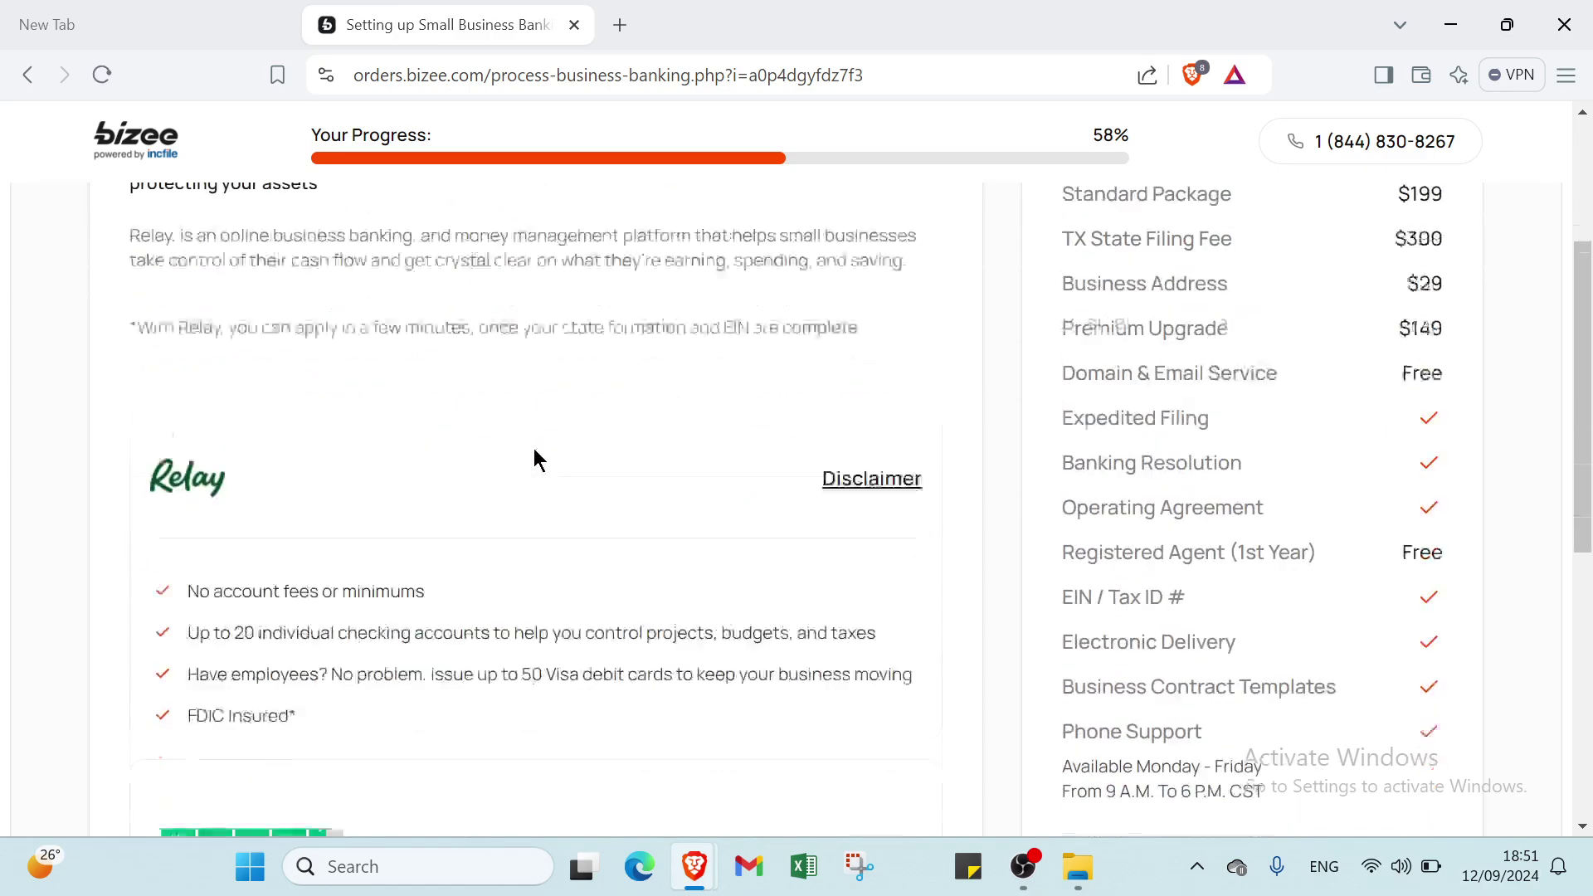
pyautogui.scroll(5, 496, 461)
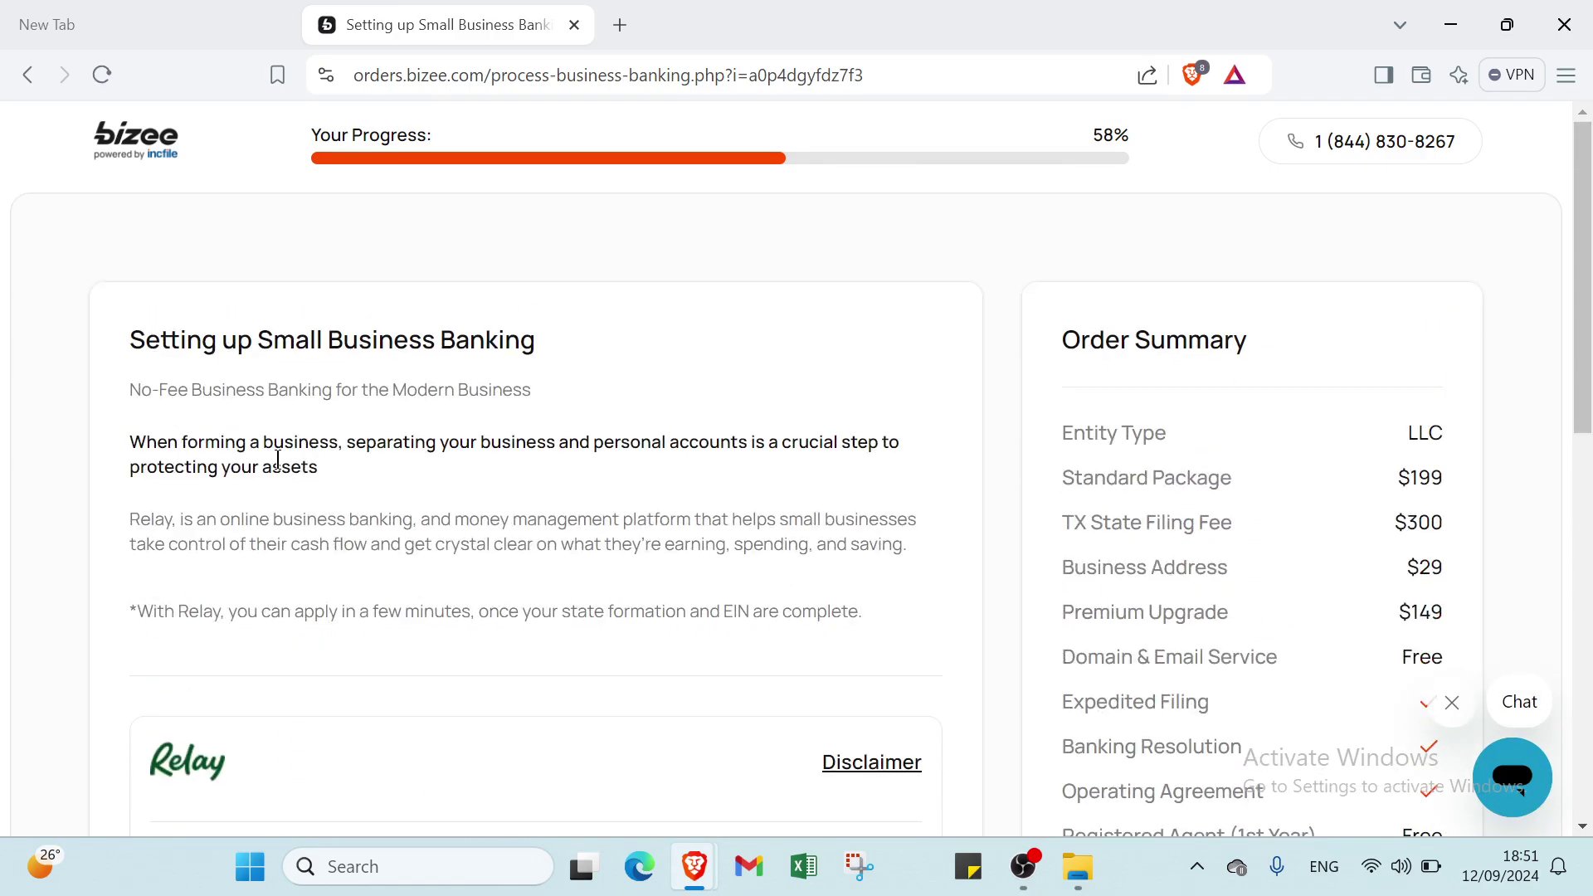
pyautogui.scroll(-12, 615, 455)
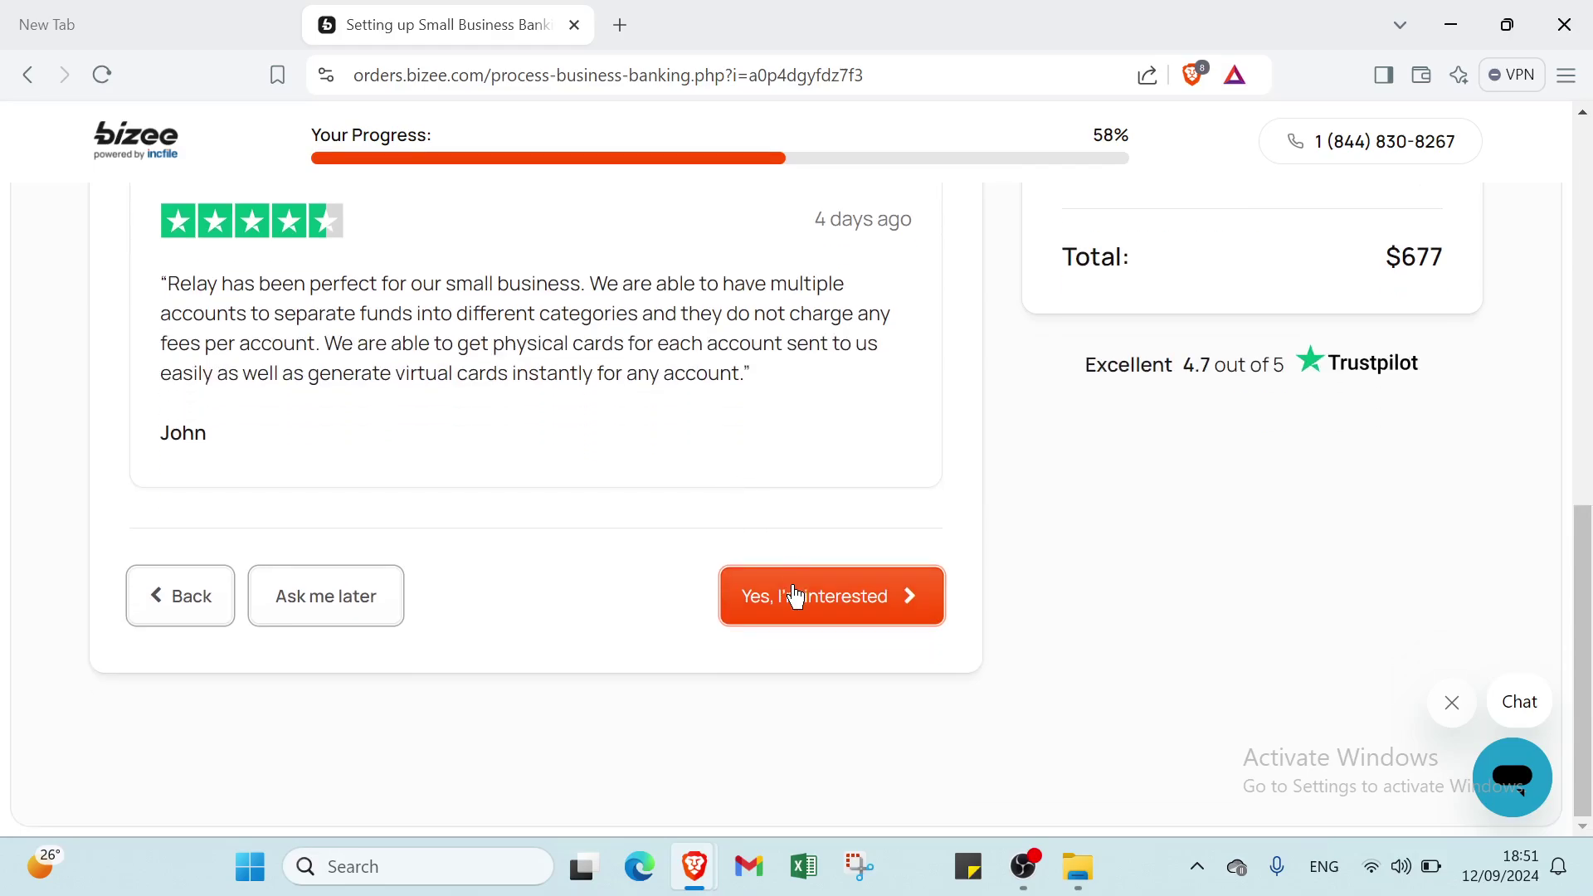
pyautogui.scroll(6, 500, 474)
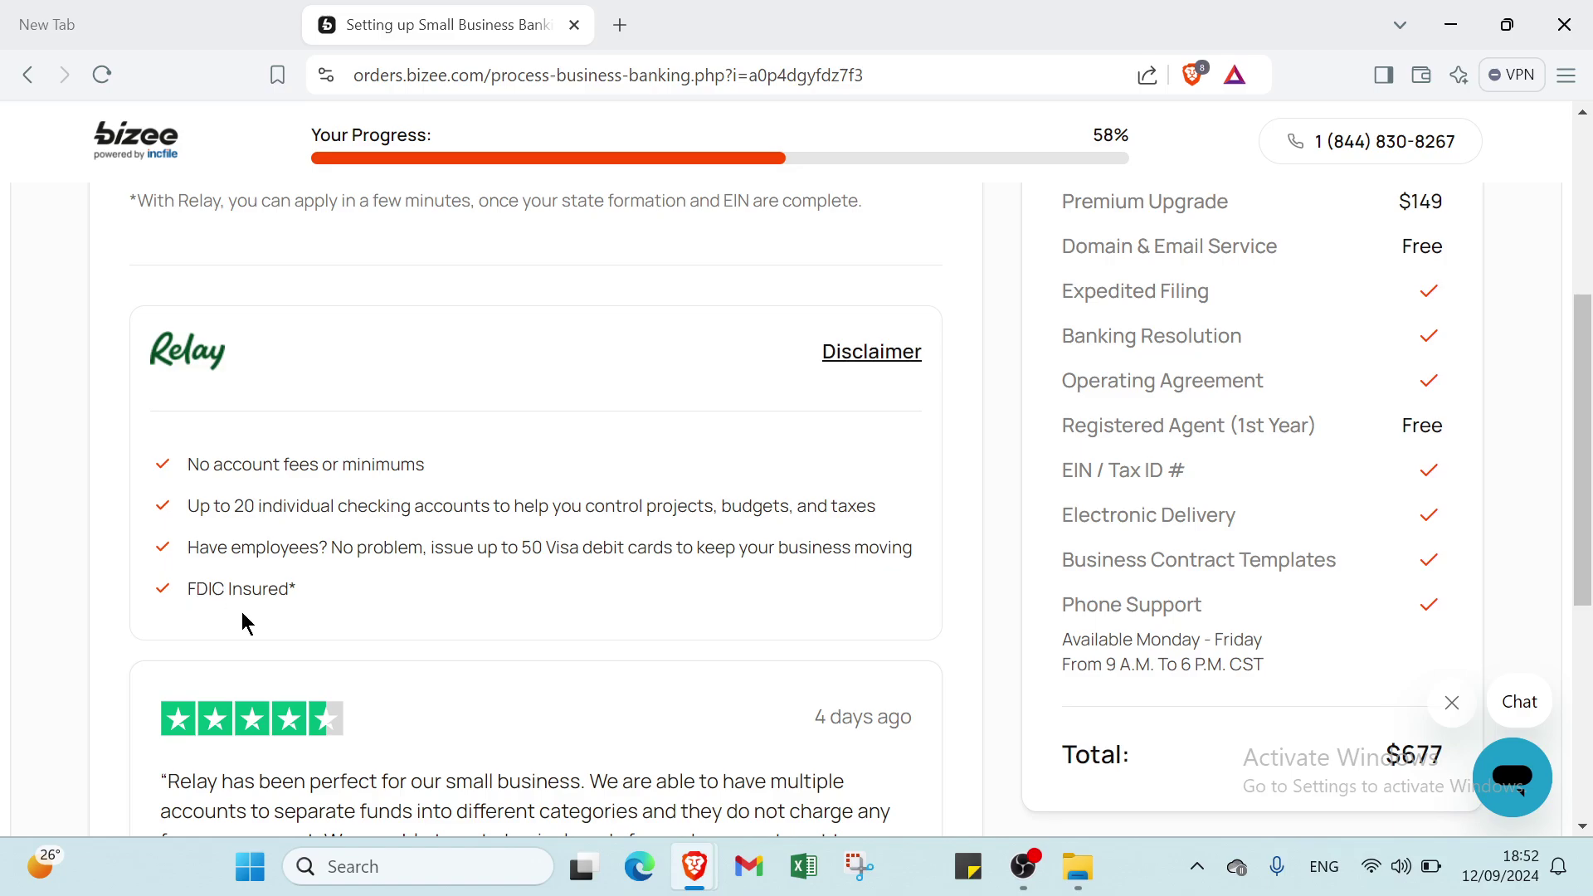
pyautogui.scroll(-6, 863, 730)
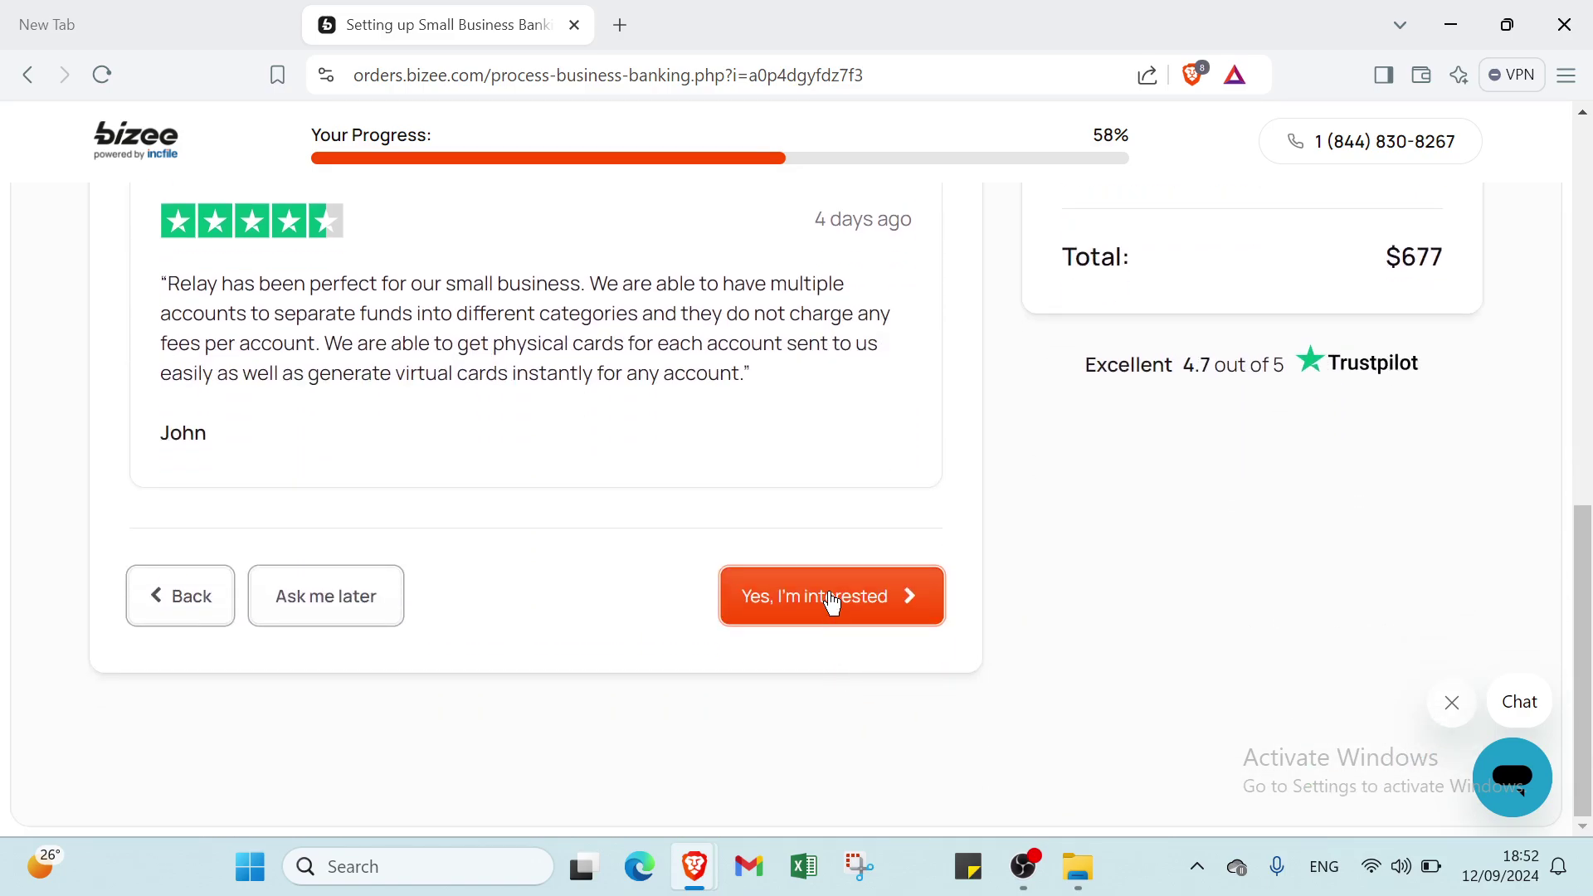
# Register interest in the Relay small business banking account.
pyautogui.click(833, 603)
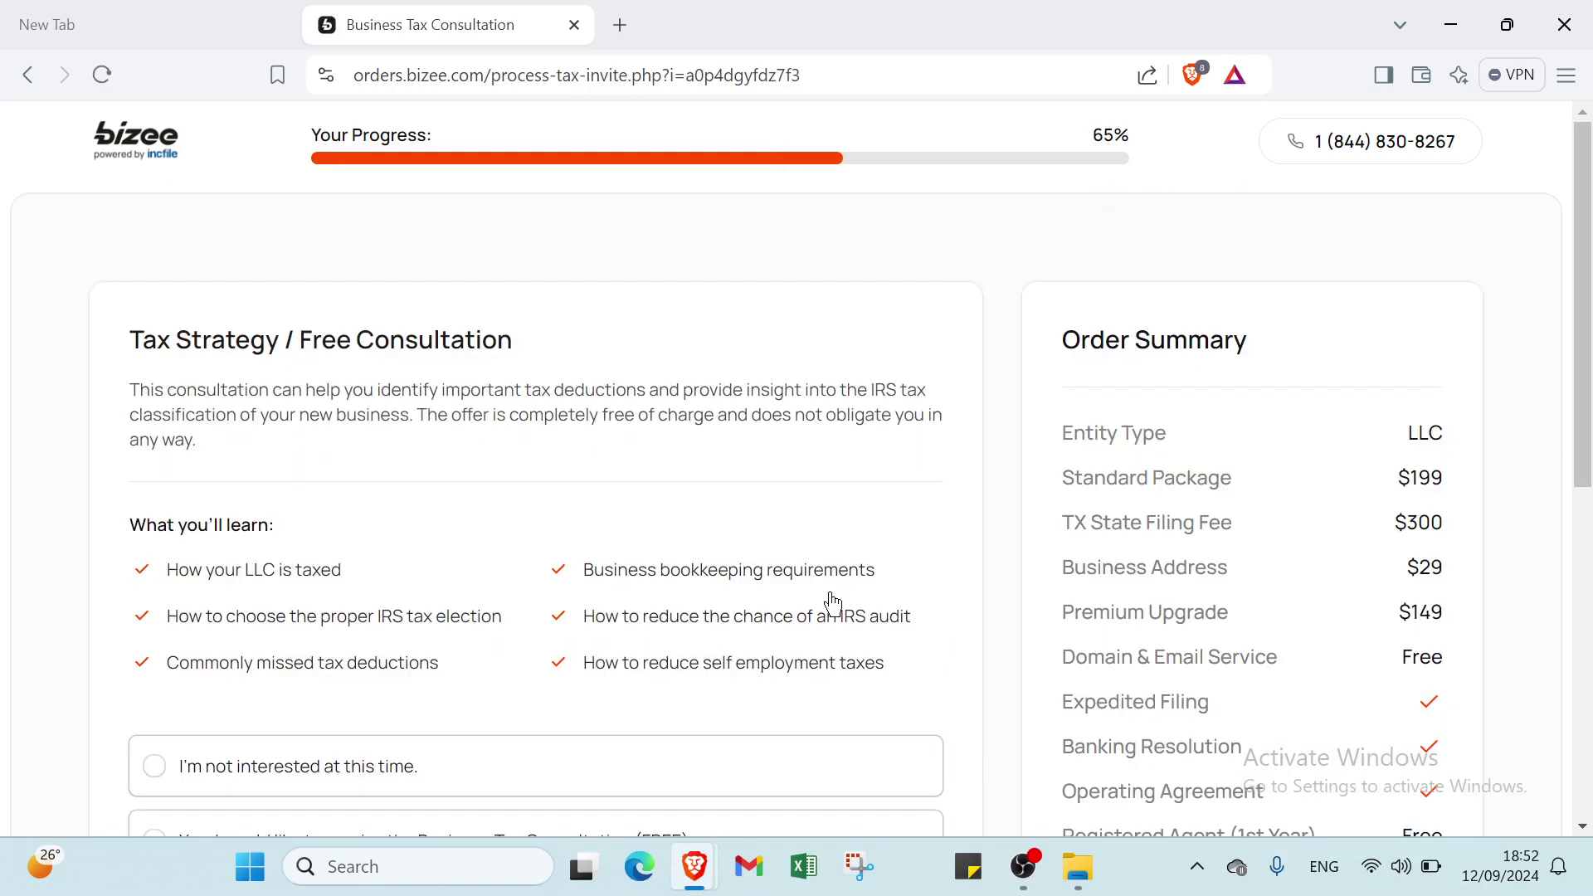
pyautogui.scroll(-2, 551, 576)
pyautogui.scroll(2, 448, 463)
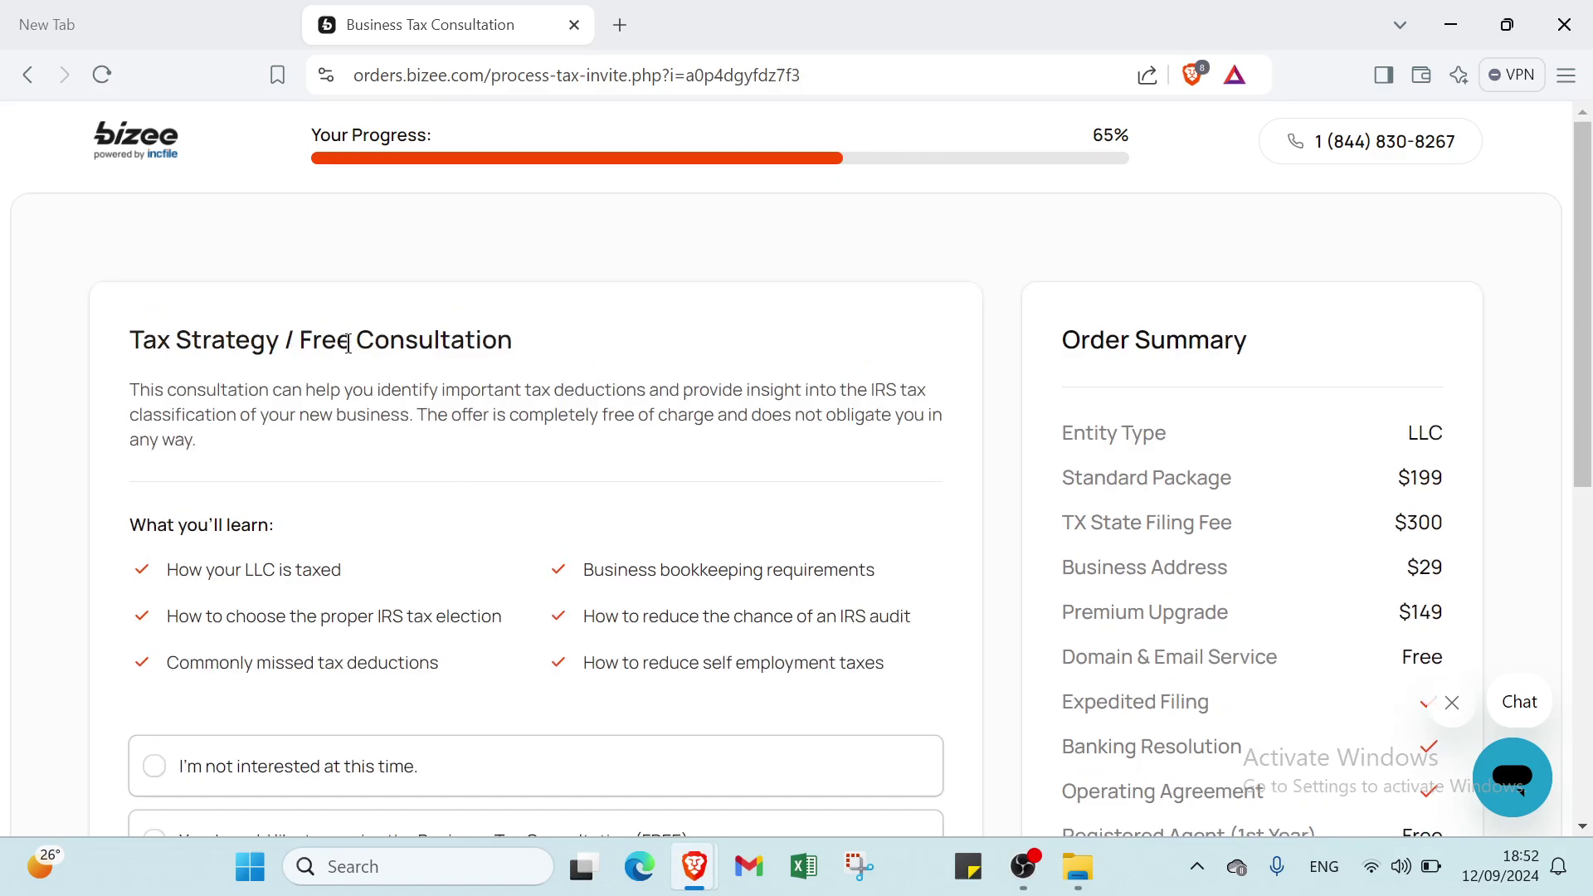
# Choose 'I'm not interested at this time' for the free business tax consultation.
pyautogui.scroll(-5, 413, 342)
pyautogui.scroll(2, 356, 390)
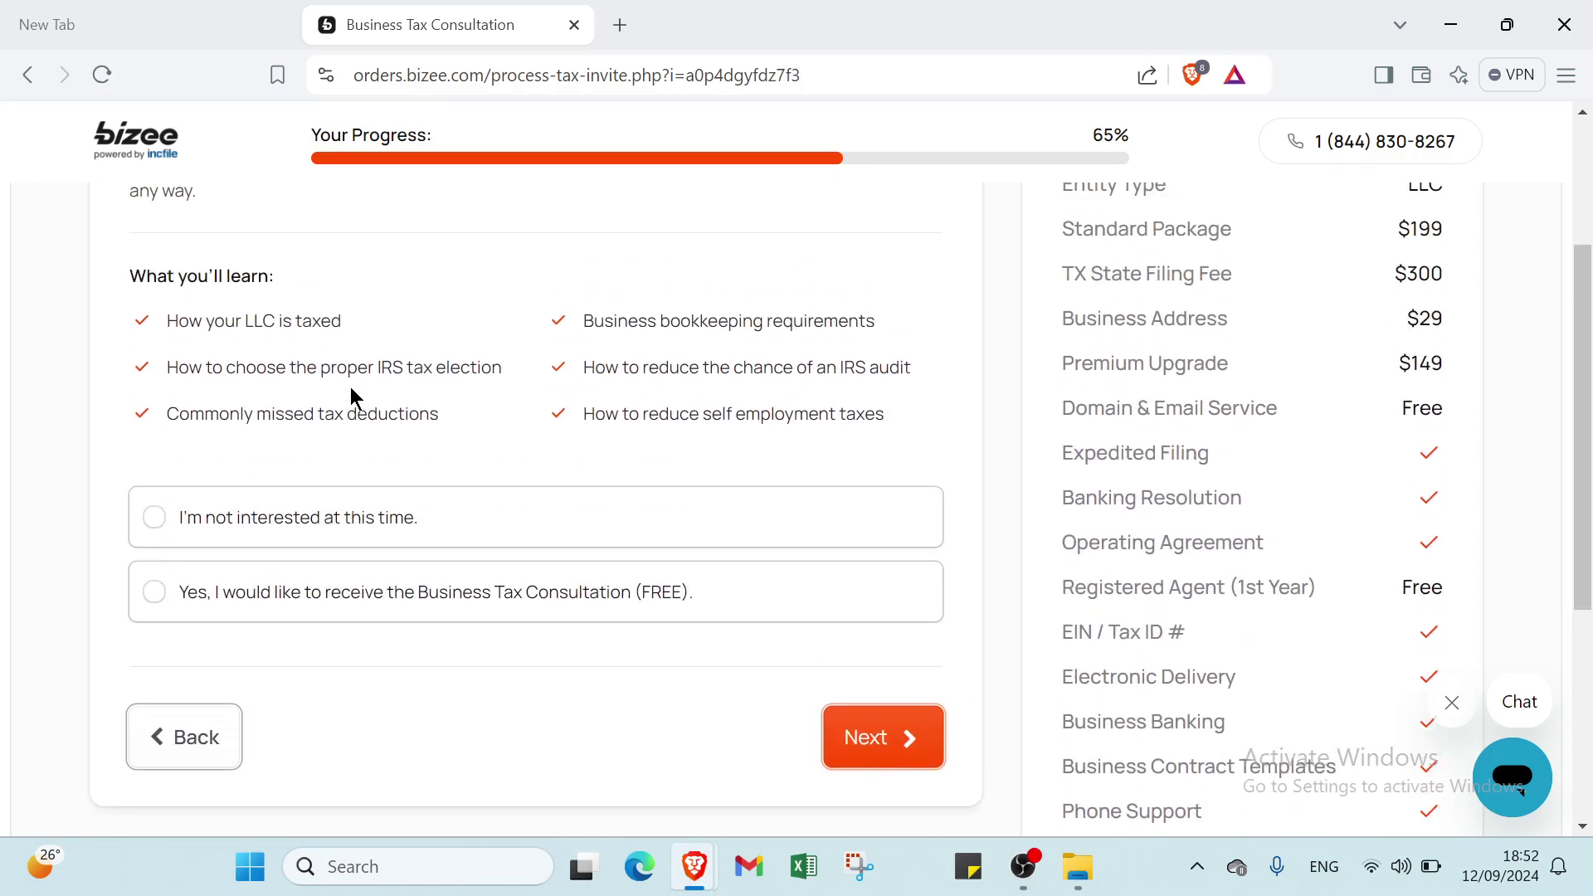
pyautogui.click(205, 531)
pyautogui.scroll(-2, 730, 780)
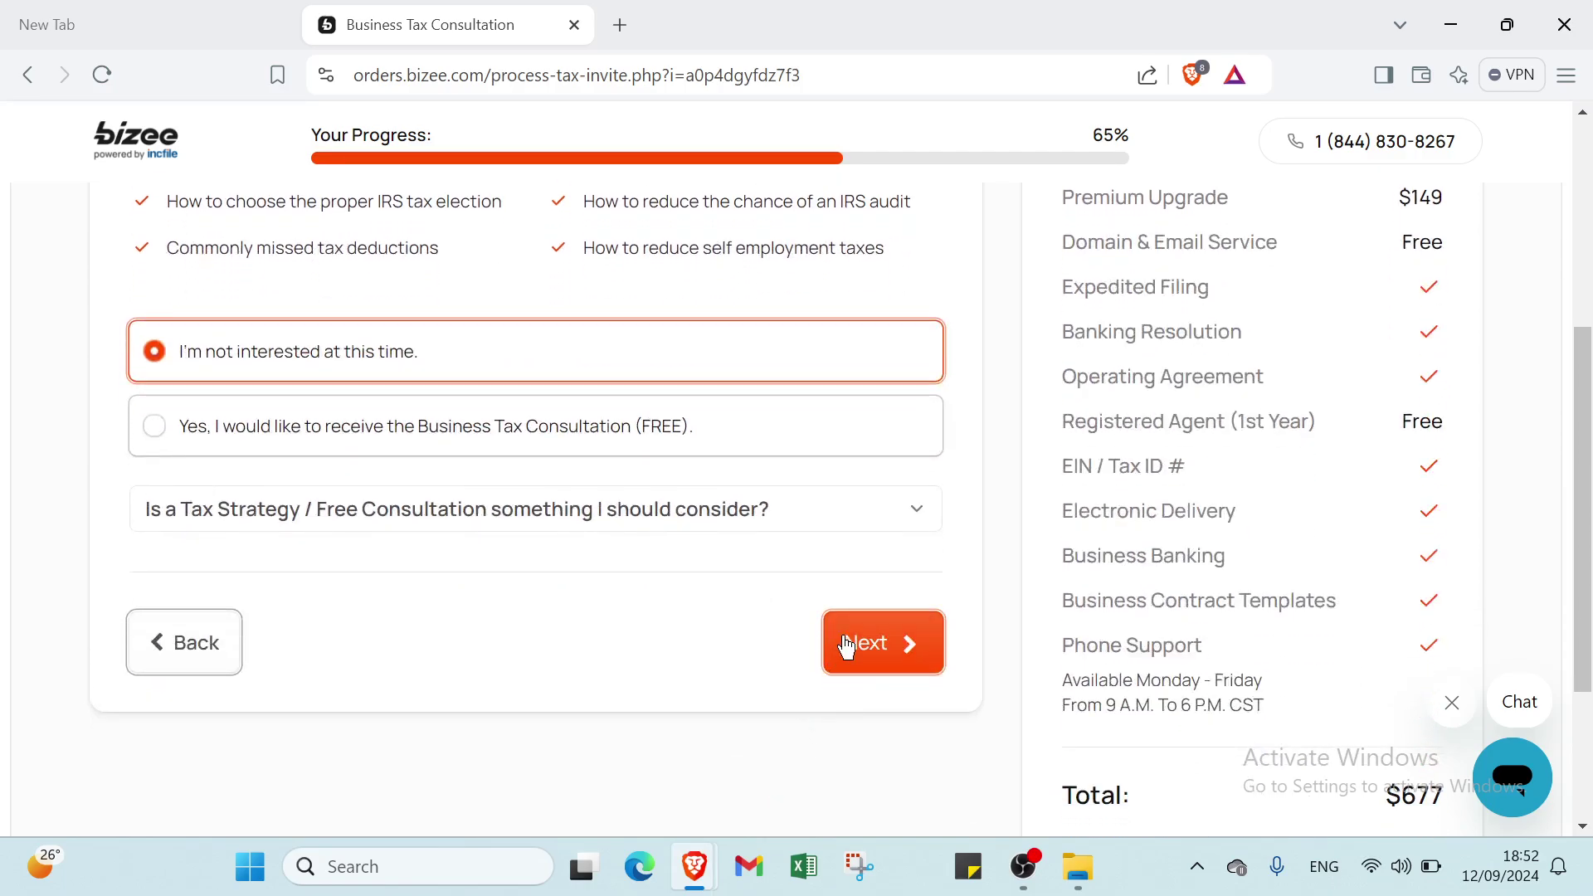
# Submit the tax consultation choice and move to Business Licenses and Permits.
pyautogui.click(849, 645)
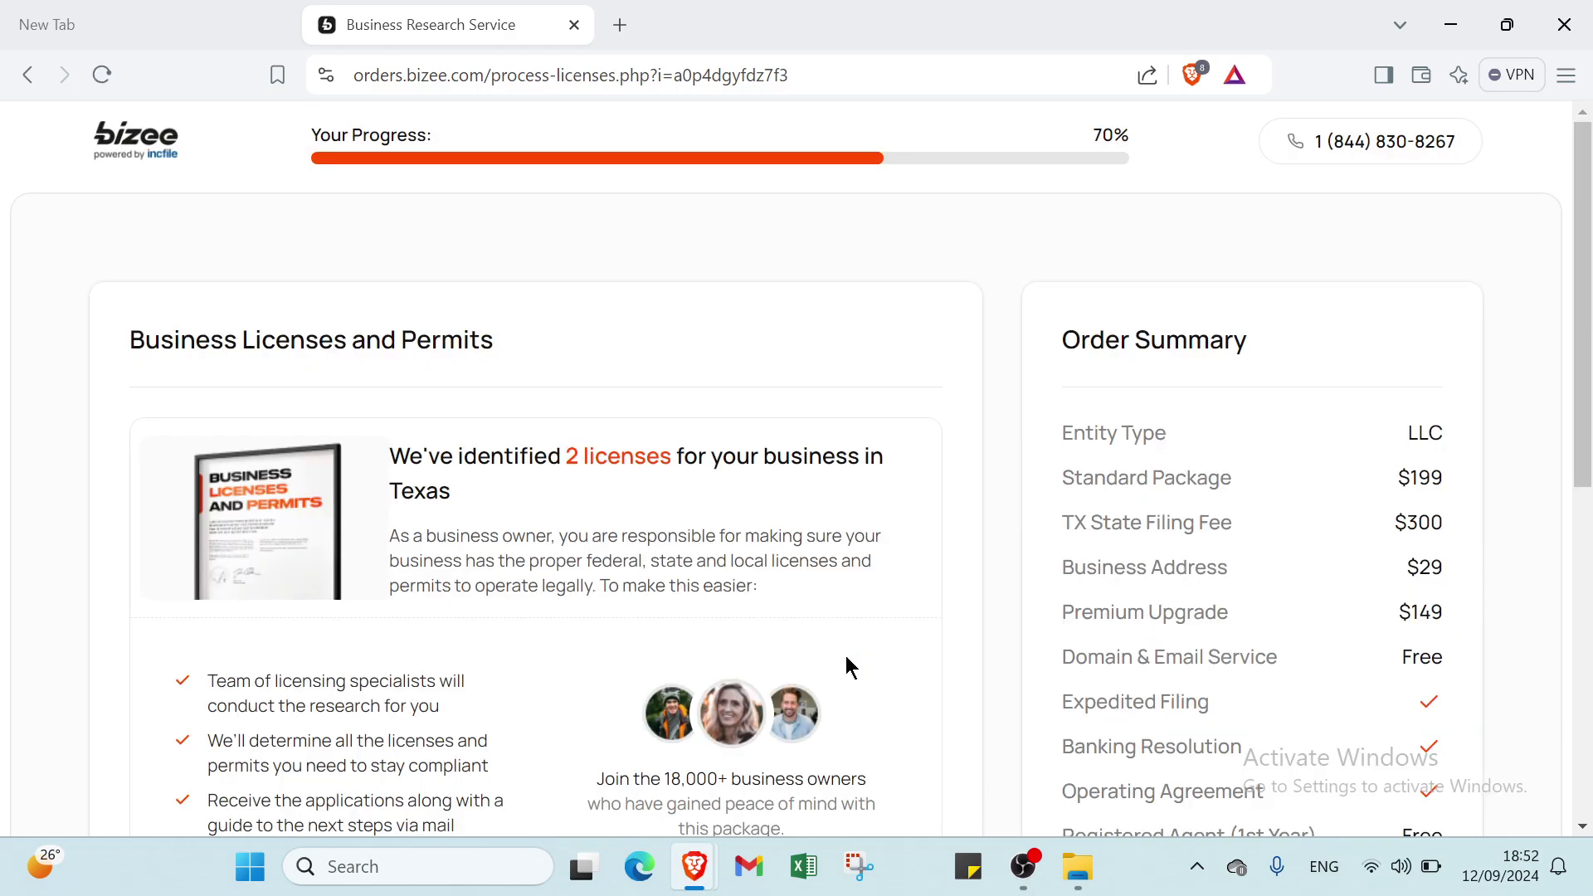
pyautogui.scroll(-2, 484, 570)
pyautogui.scroll(-4, 563, 501)
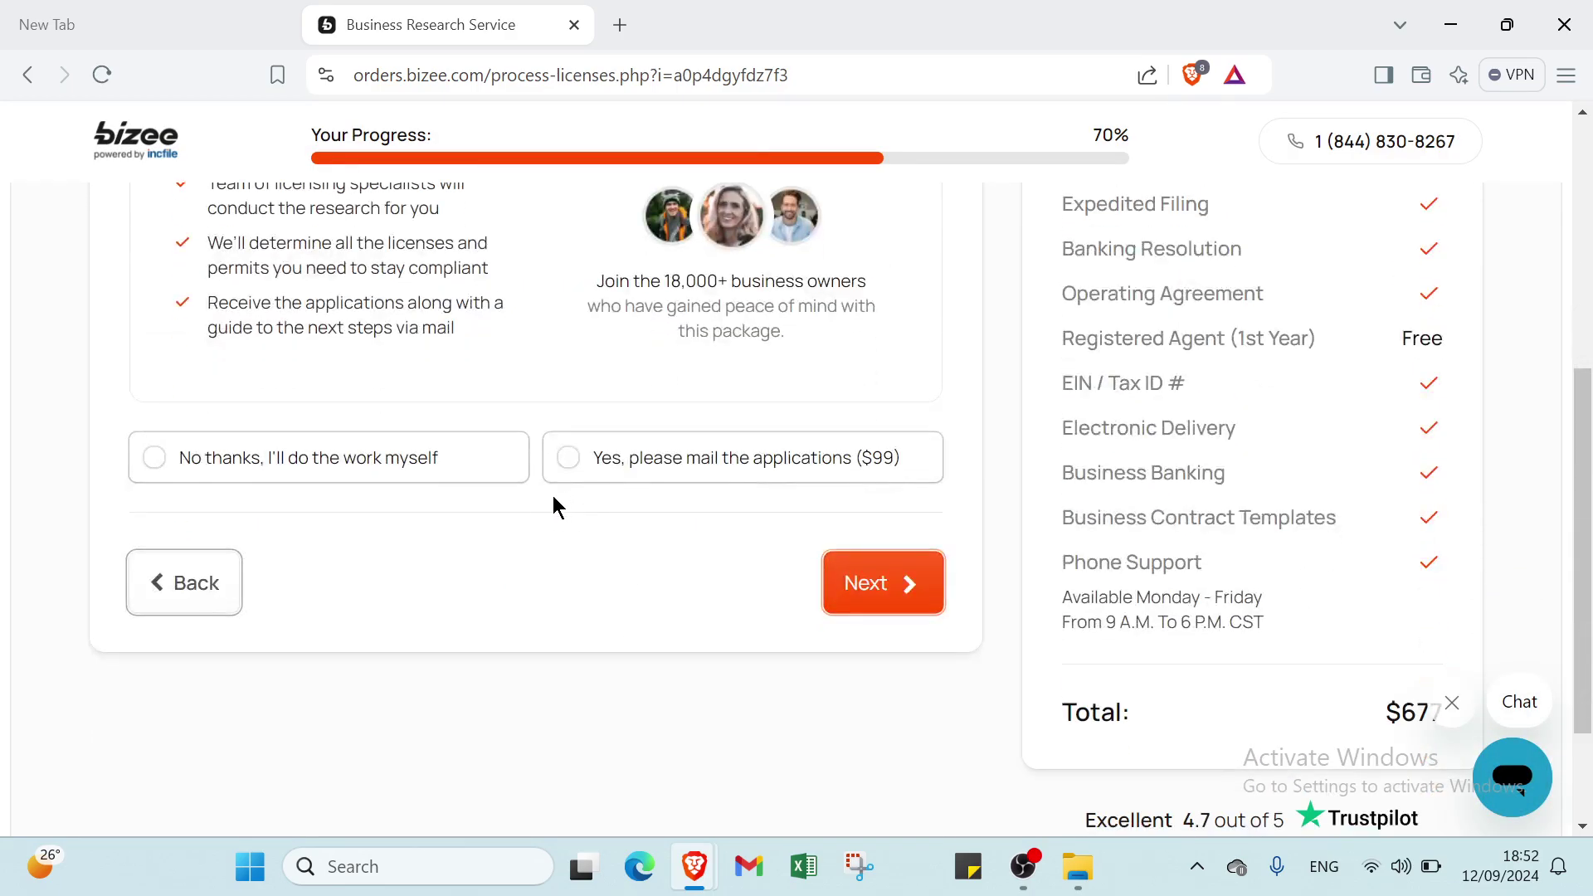
# Decline the $99 license research with 'No thanks, I'll do the work myself' and continue.
pyautogui.scroll(6, 365, 489)
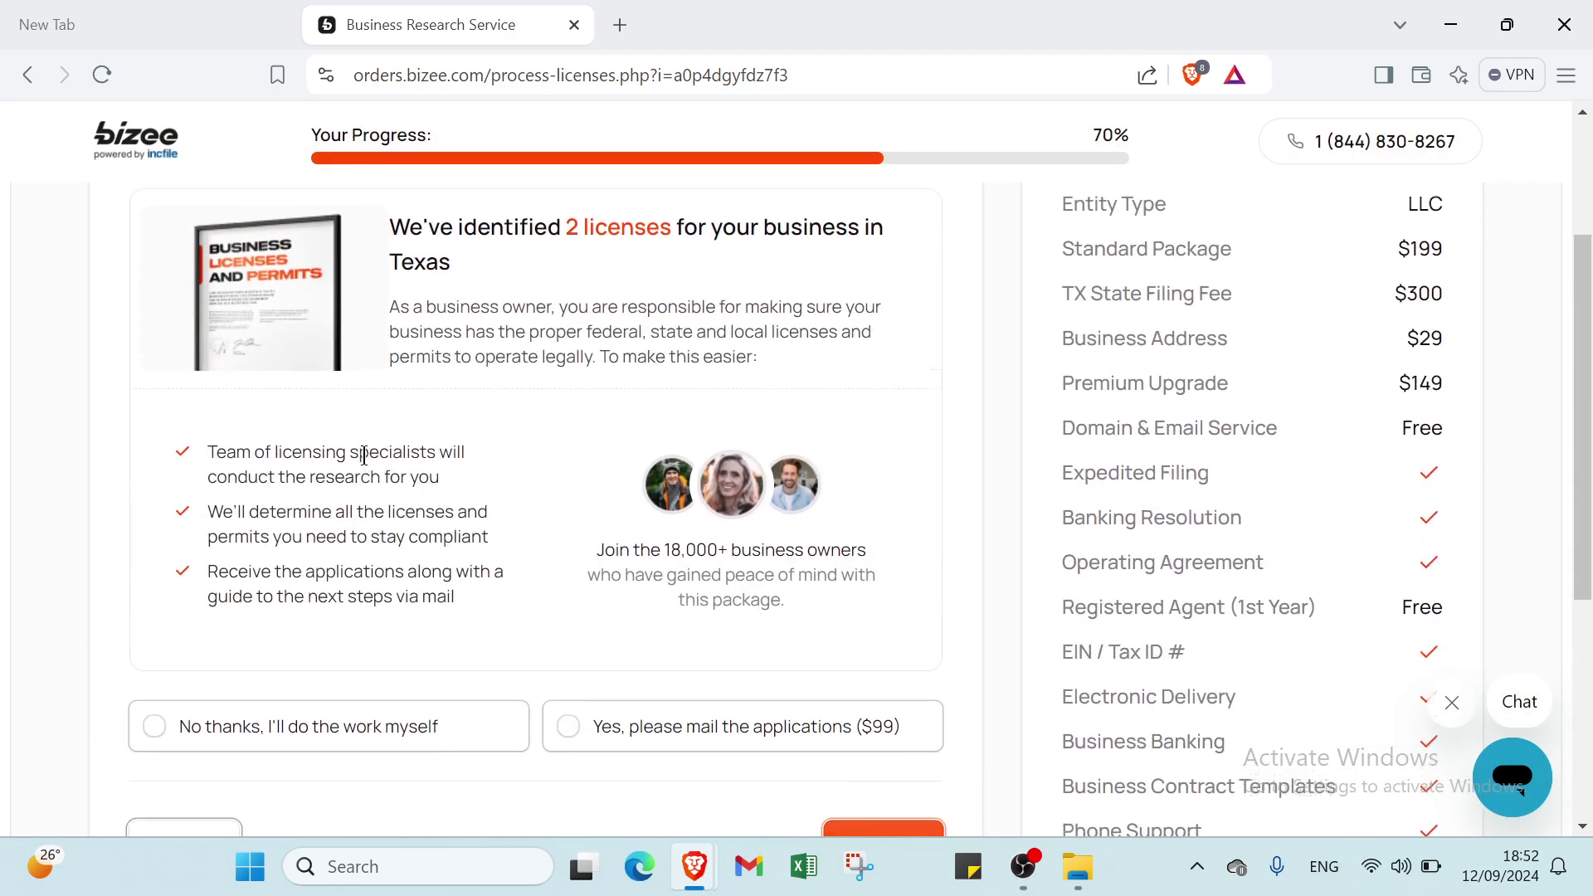
pyautogui.scroll(-4, 361, 508)
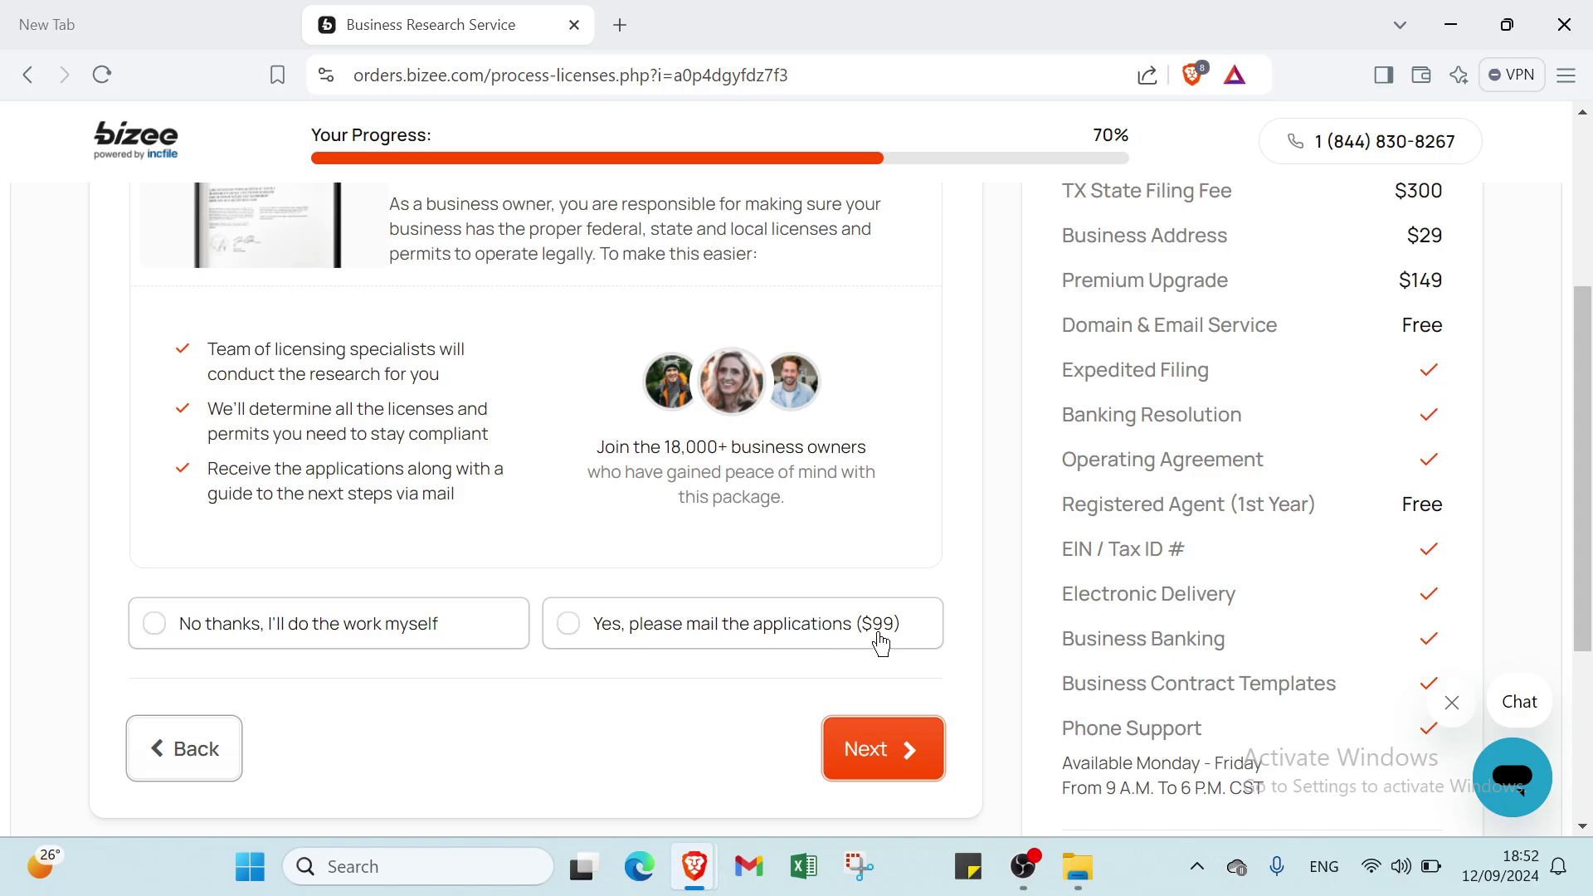
pyautogui.scroll(5, 594, 569)
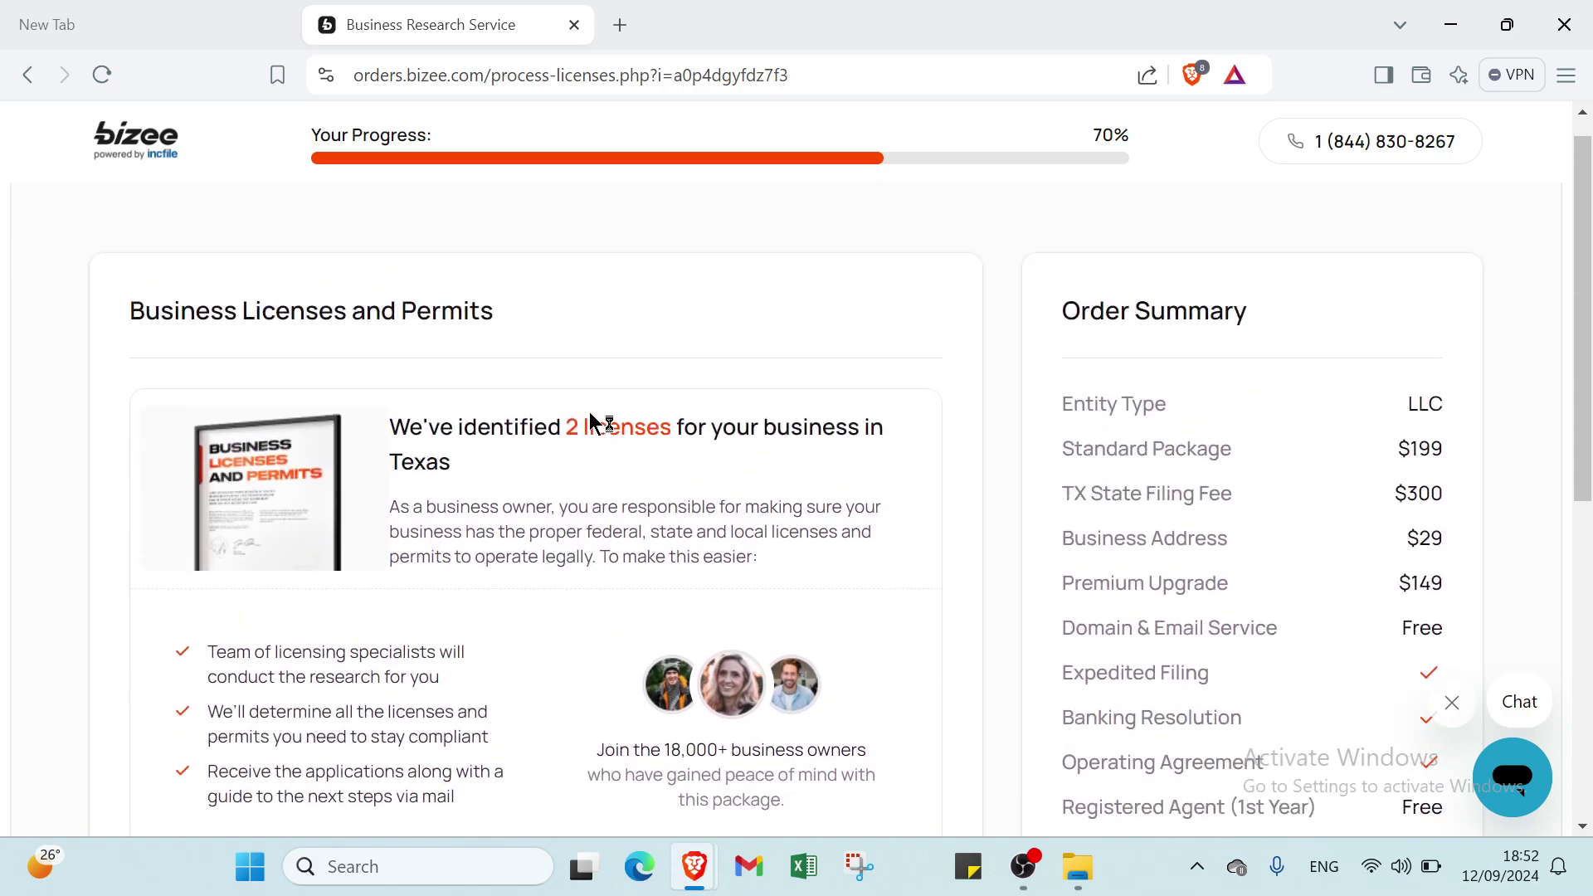
pyautogui.scroll(-5, 444, 526)
pyautogui.click(303, 643)
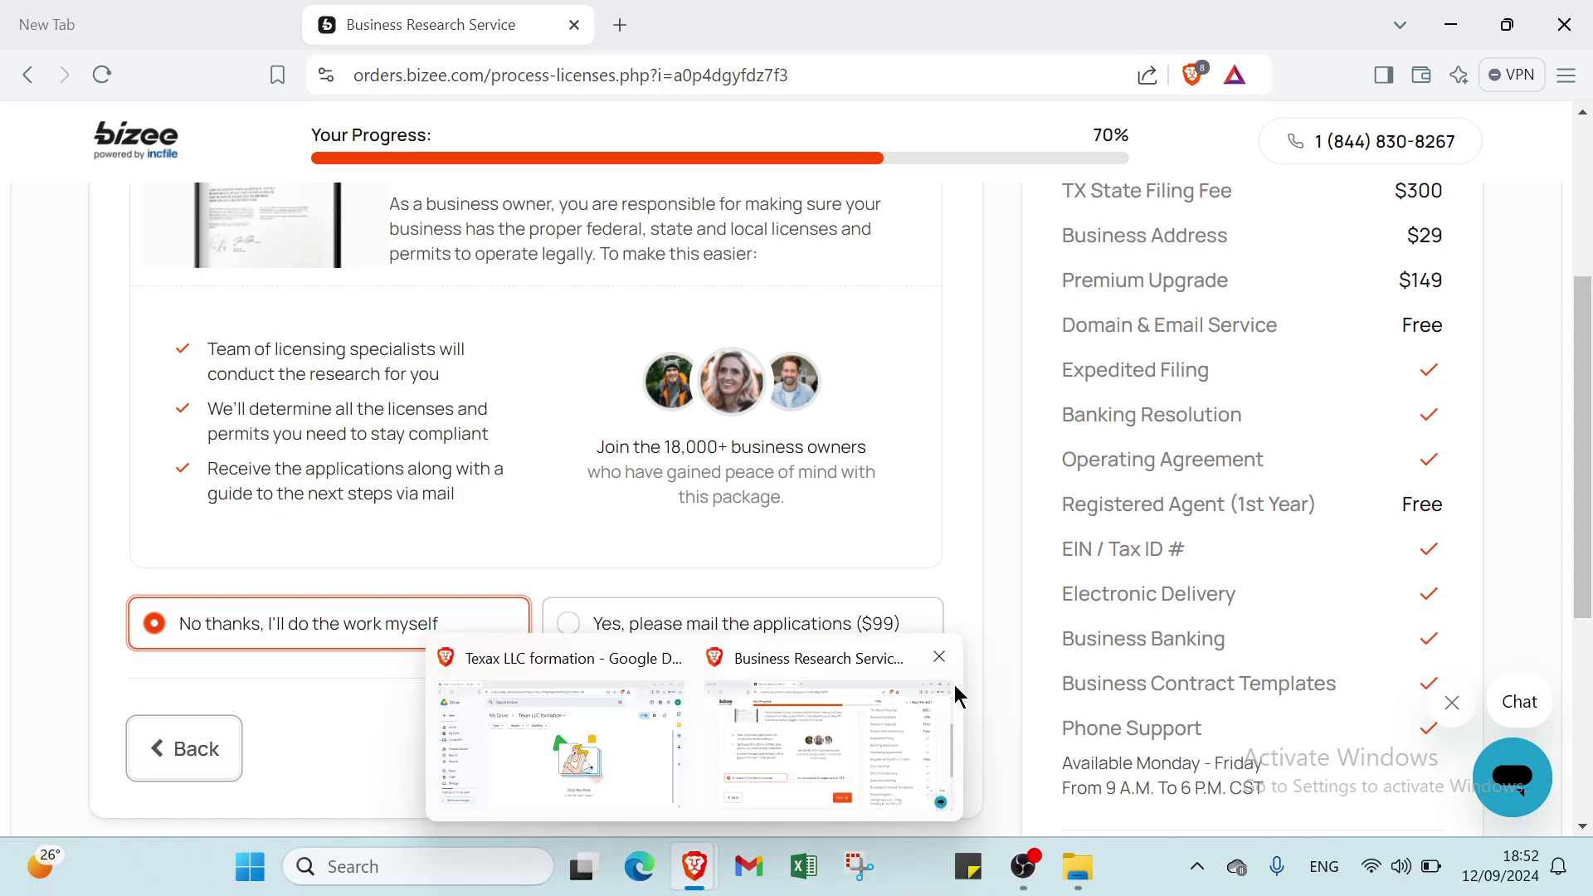
pyautogui.click(862, 766)
# Review the $677 MIKE LLC order sections down to EIN / Tax Info, then proceed to payment.
pyautogui.scroll(-2, 413, 520)
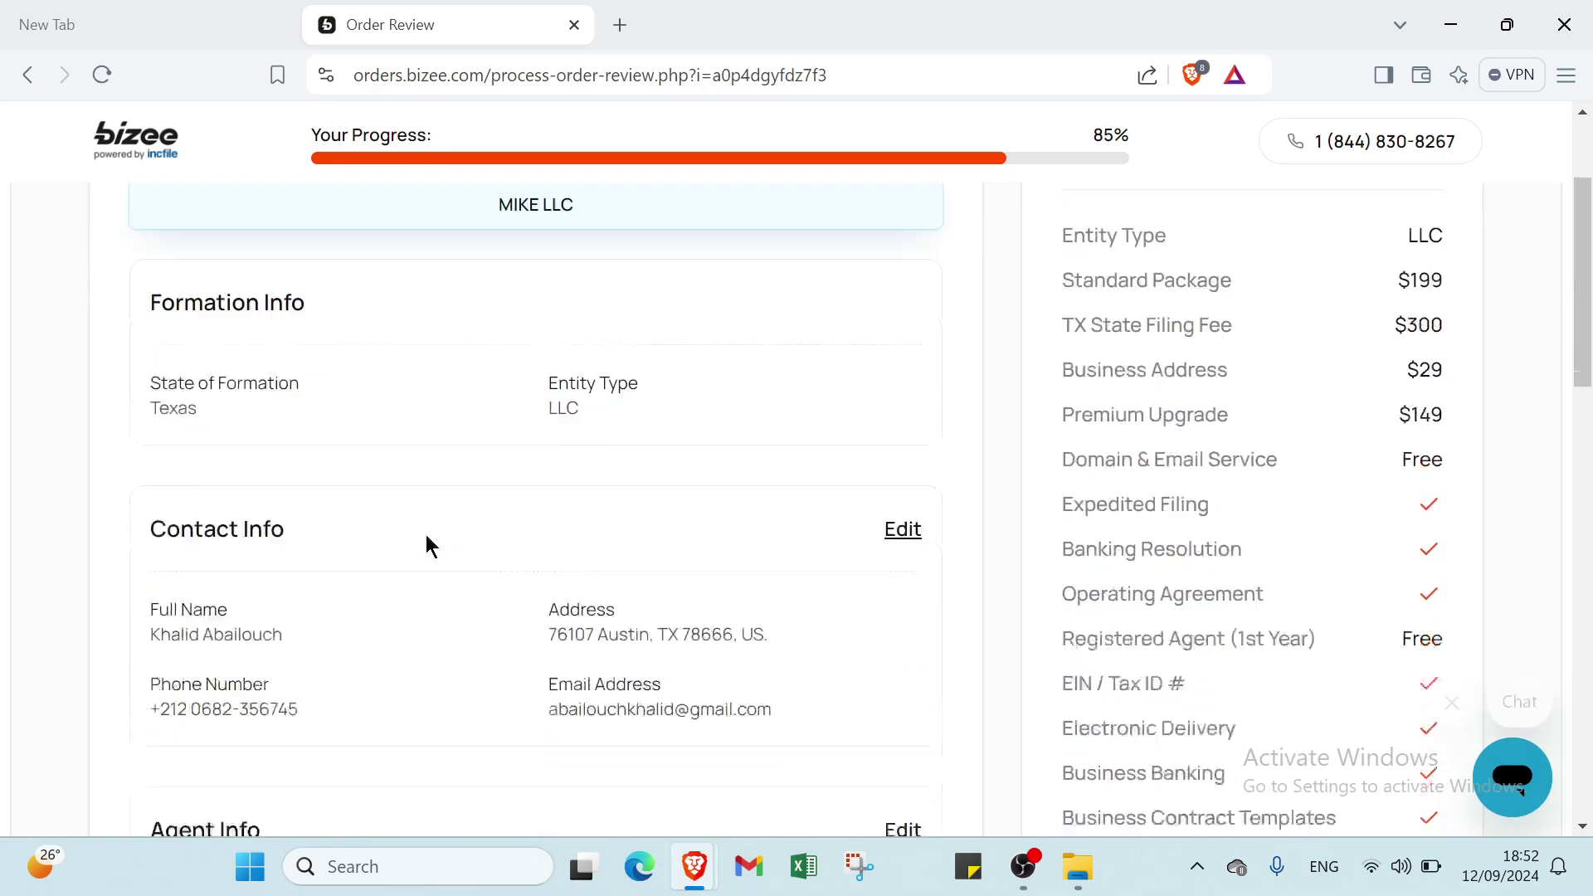
pyautogui.scroll(1, 393, 495)
pyautogui.scroll(2, 336, 453)
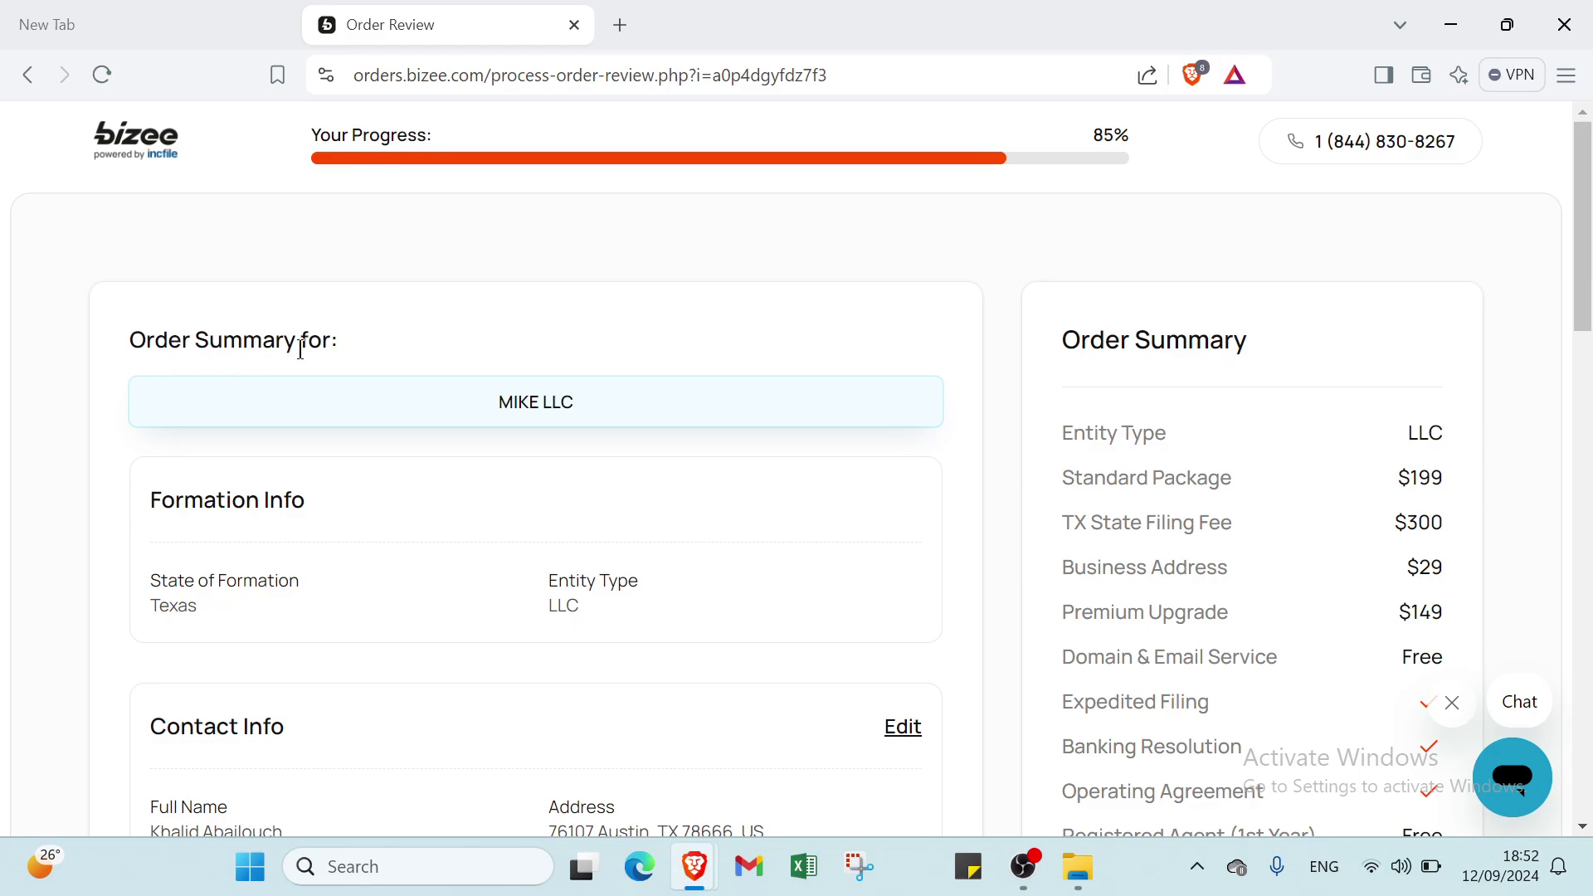
pyautogui.scroll(-3, 304, 355)
pyautogui.scroll(-7, 385, 438)
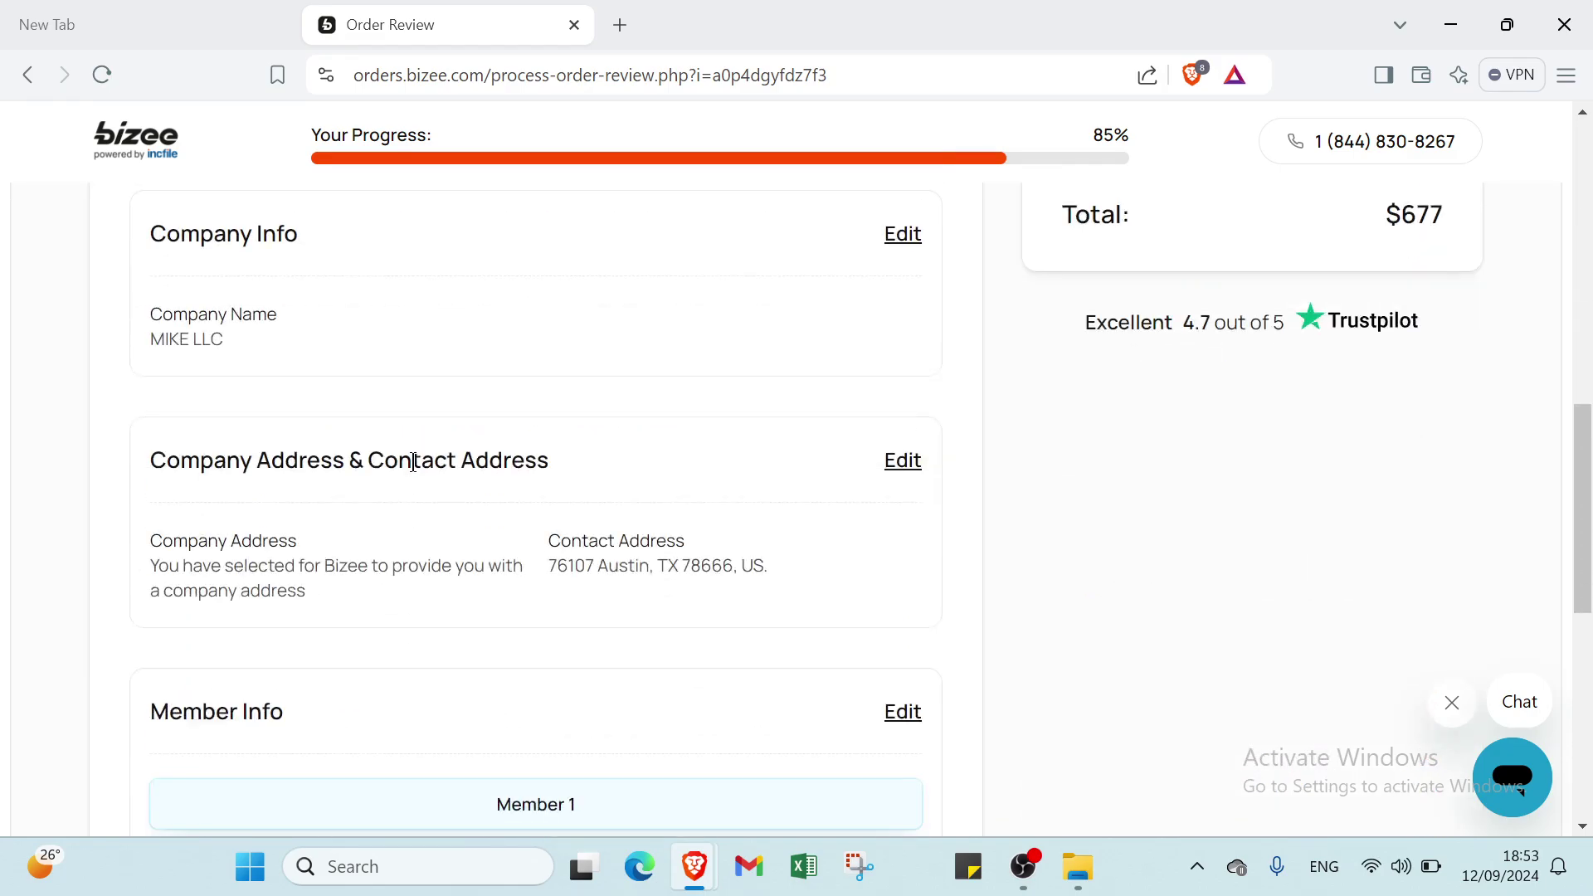
pyautogui.scroll(-7, 415, 465)
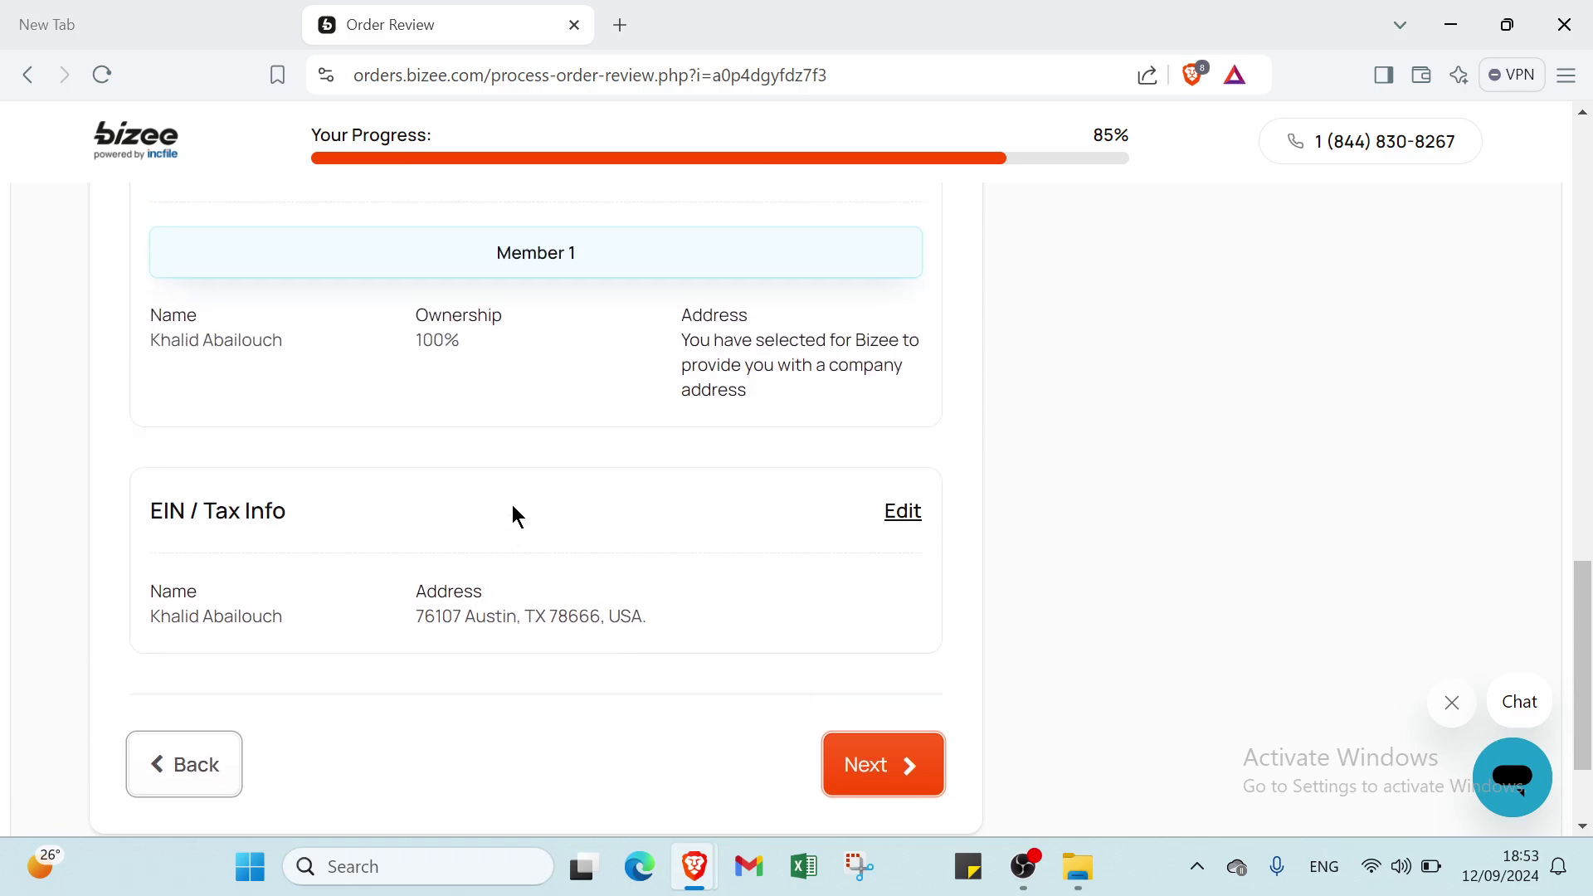
pyautogui.scroll(8, 511, 504)
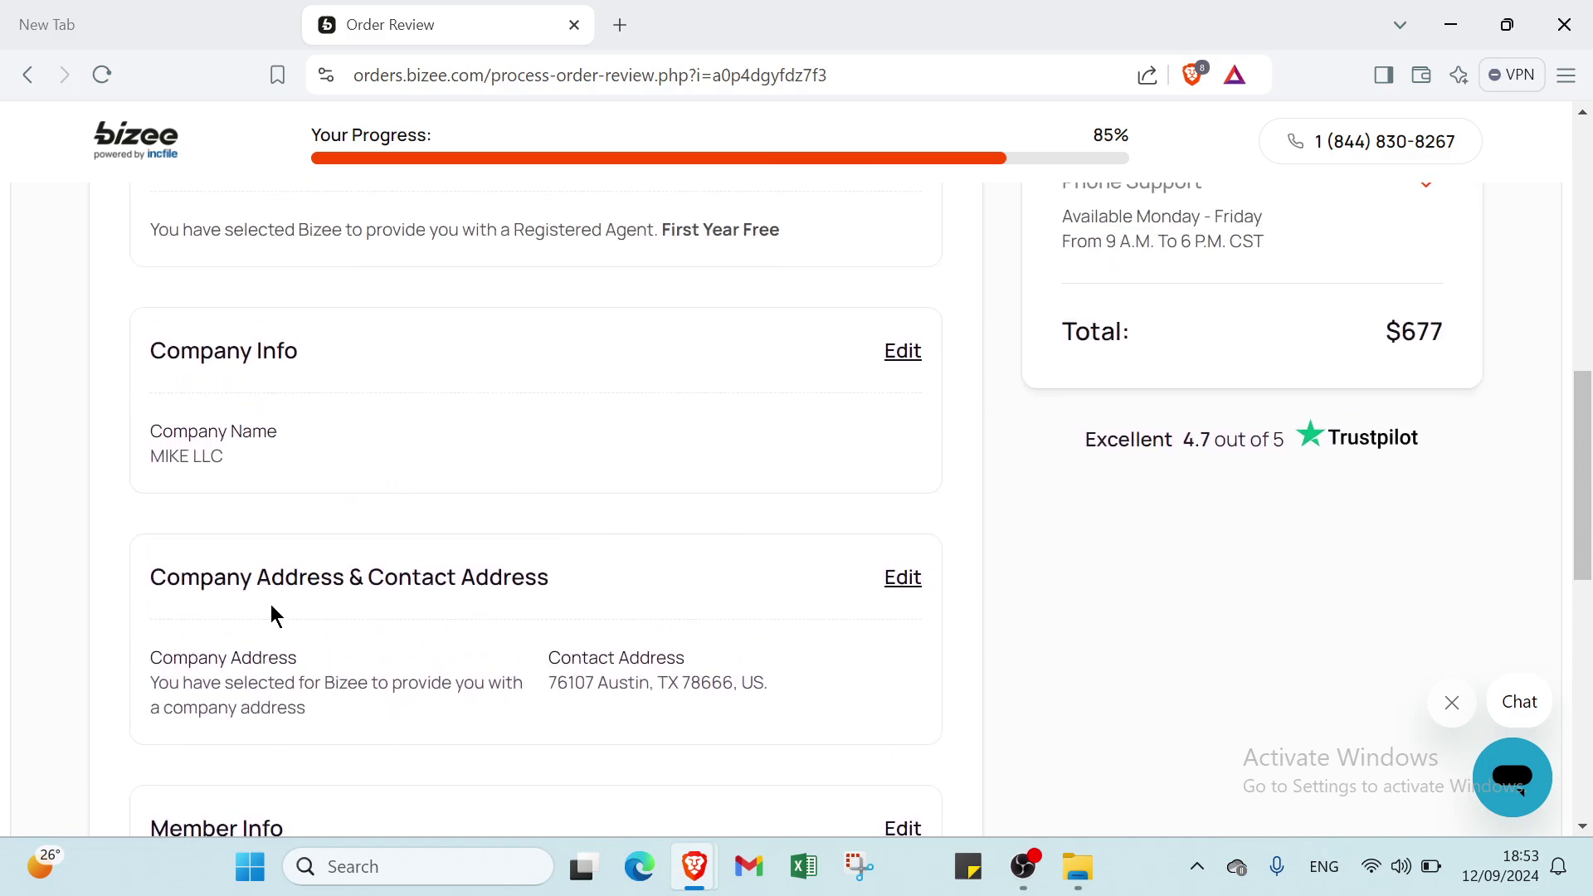
pyautogui.scroll(1, 560, 547)
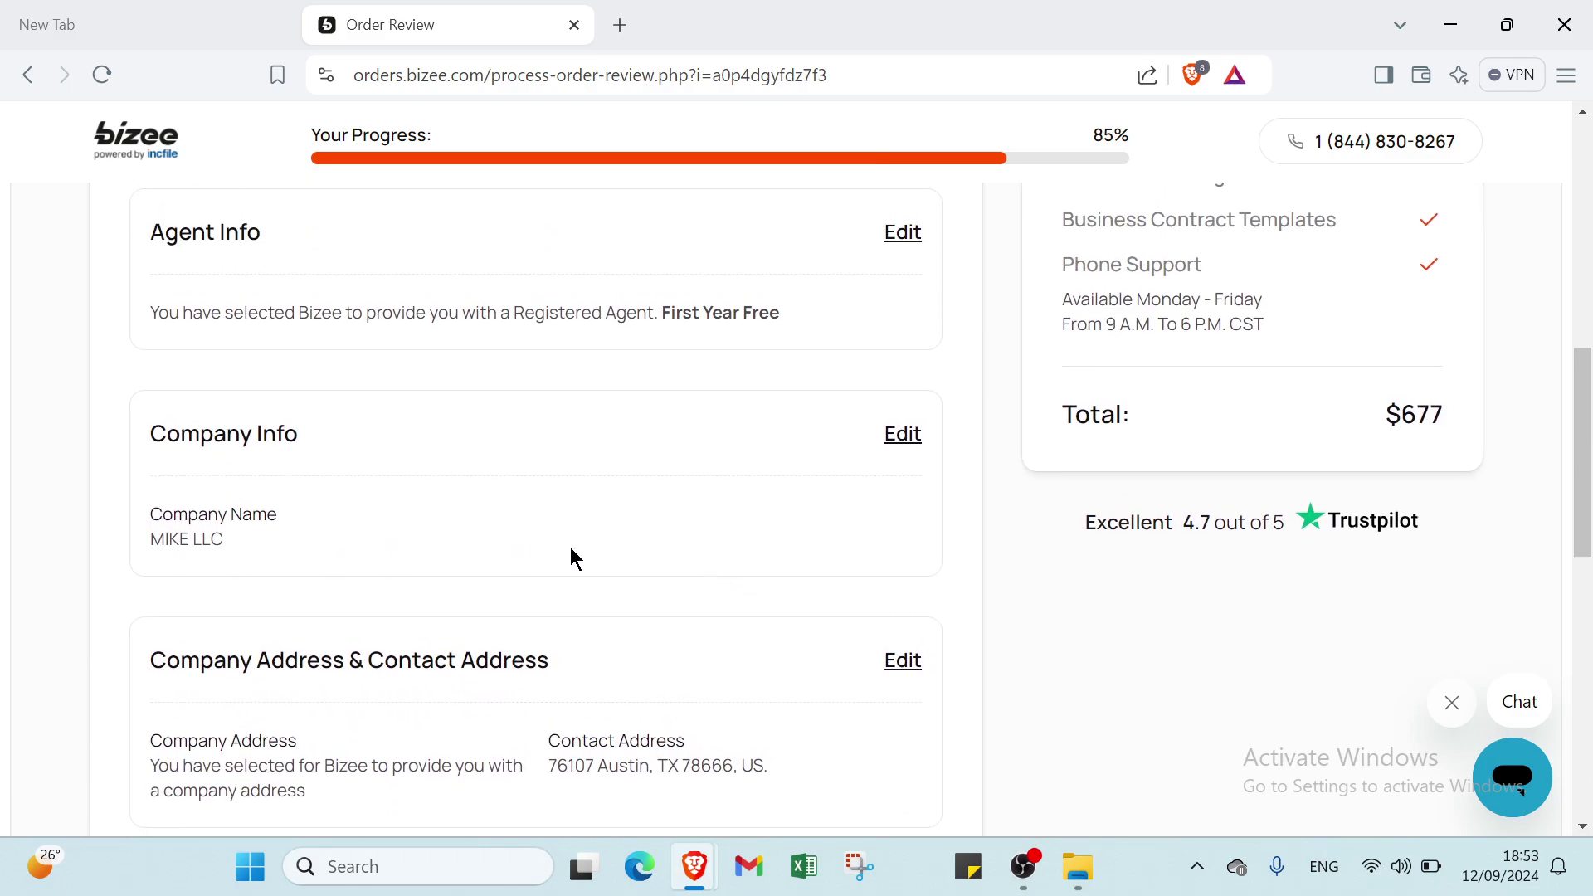
pyautogui.scroll(5, 215, 348)
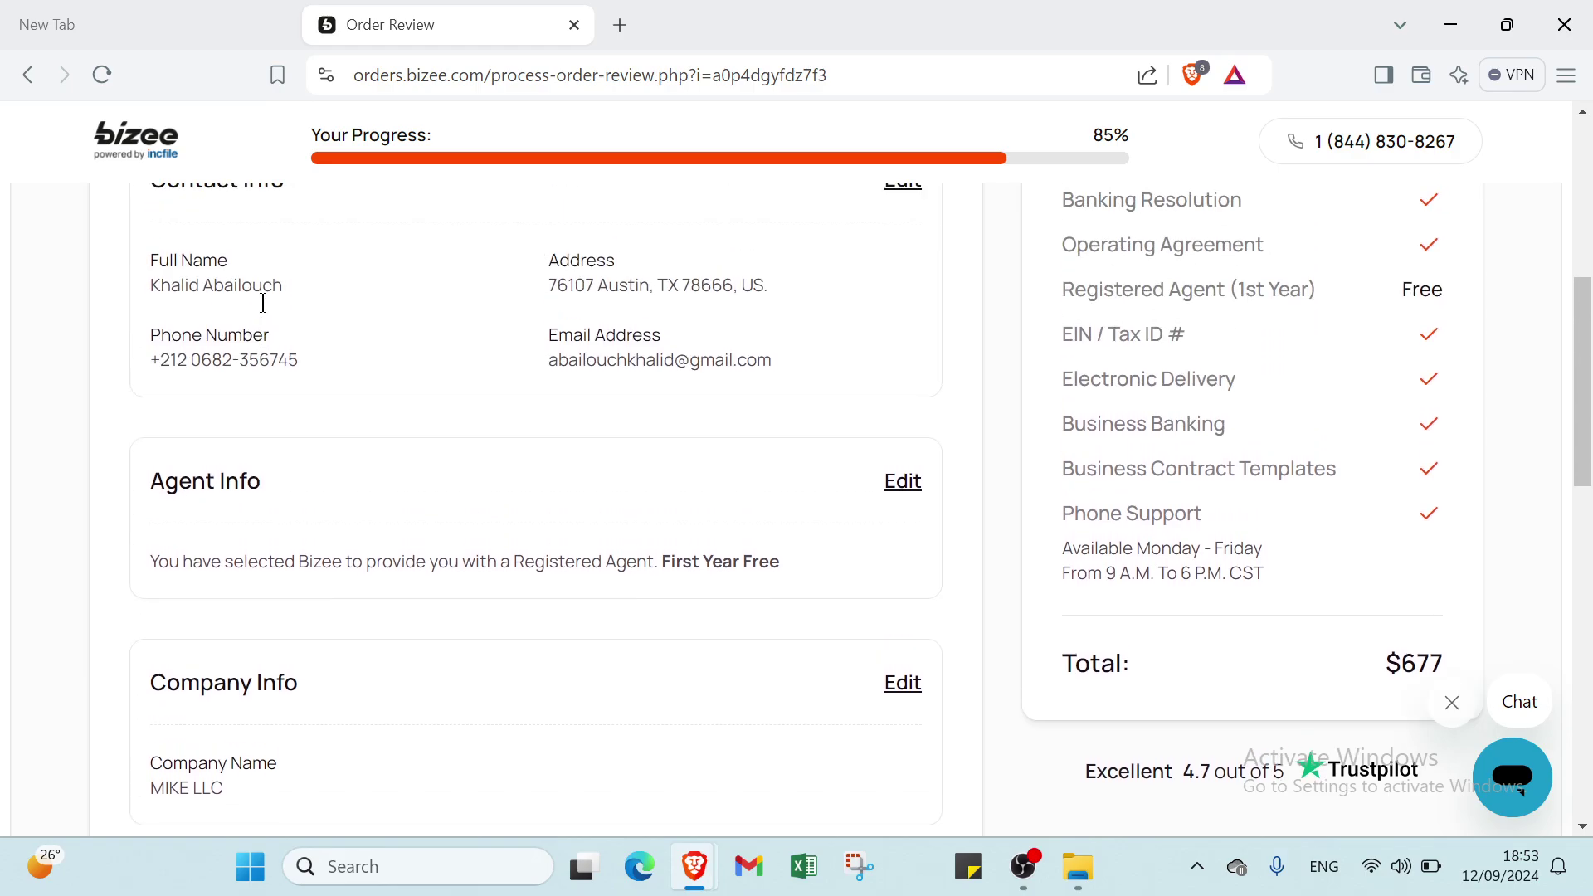
pyautogui.scroll(4, 327, 409)
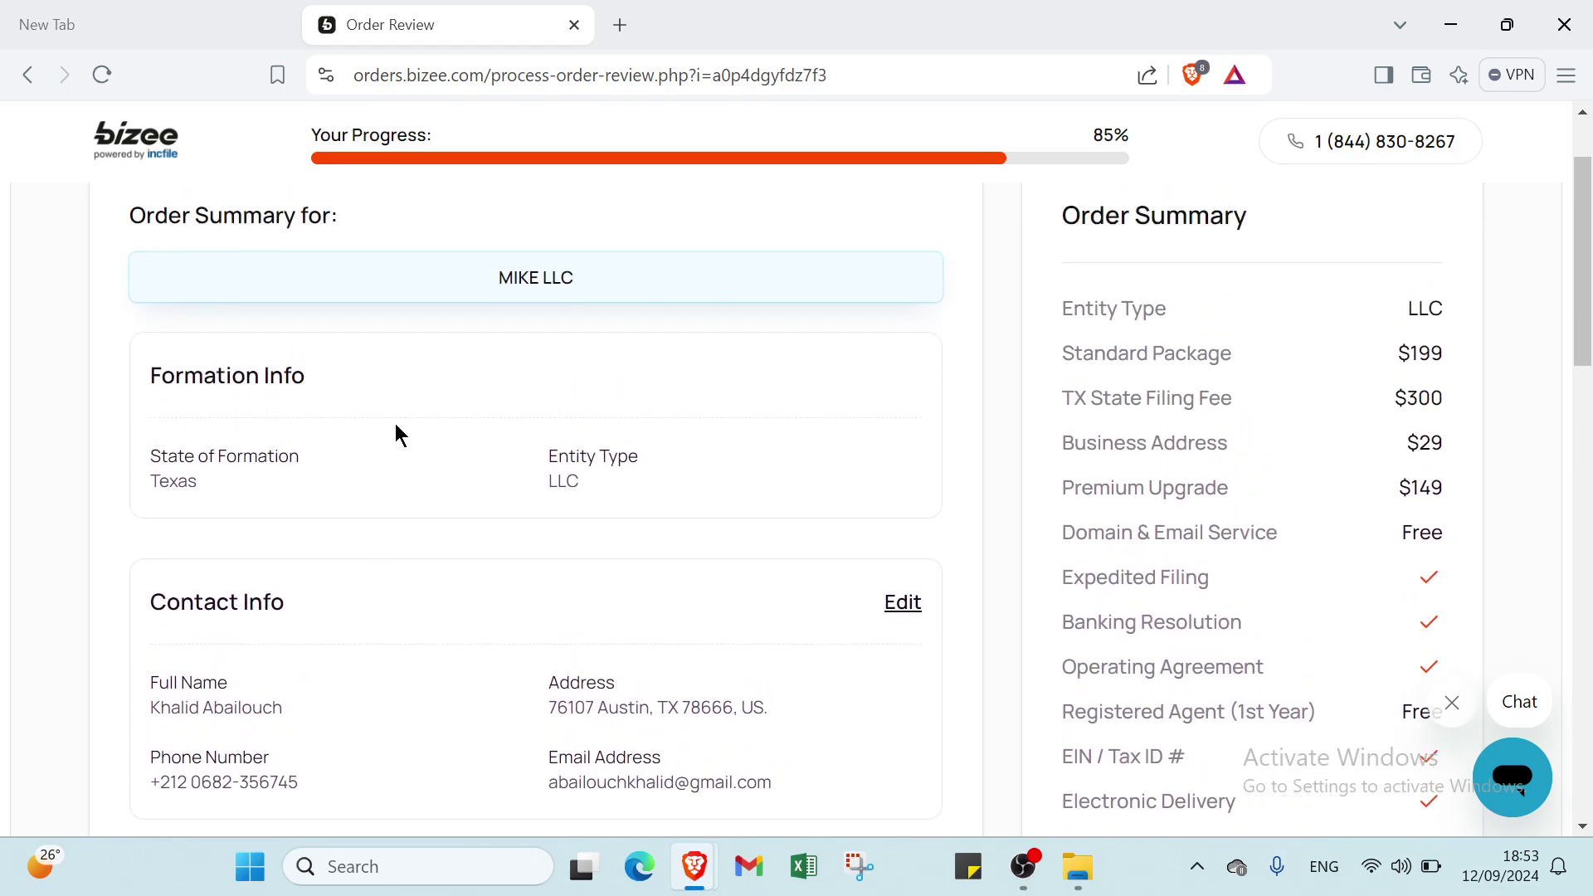
pyautogui.scroll(-7, 221, 476)
pyautogui.scroll(-8, 437, 564)
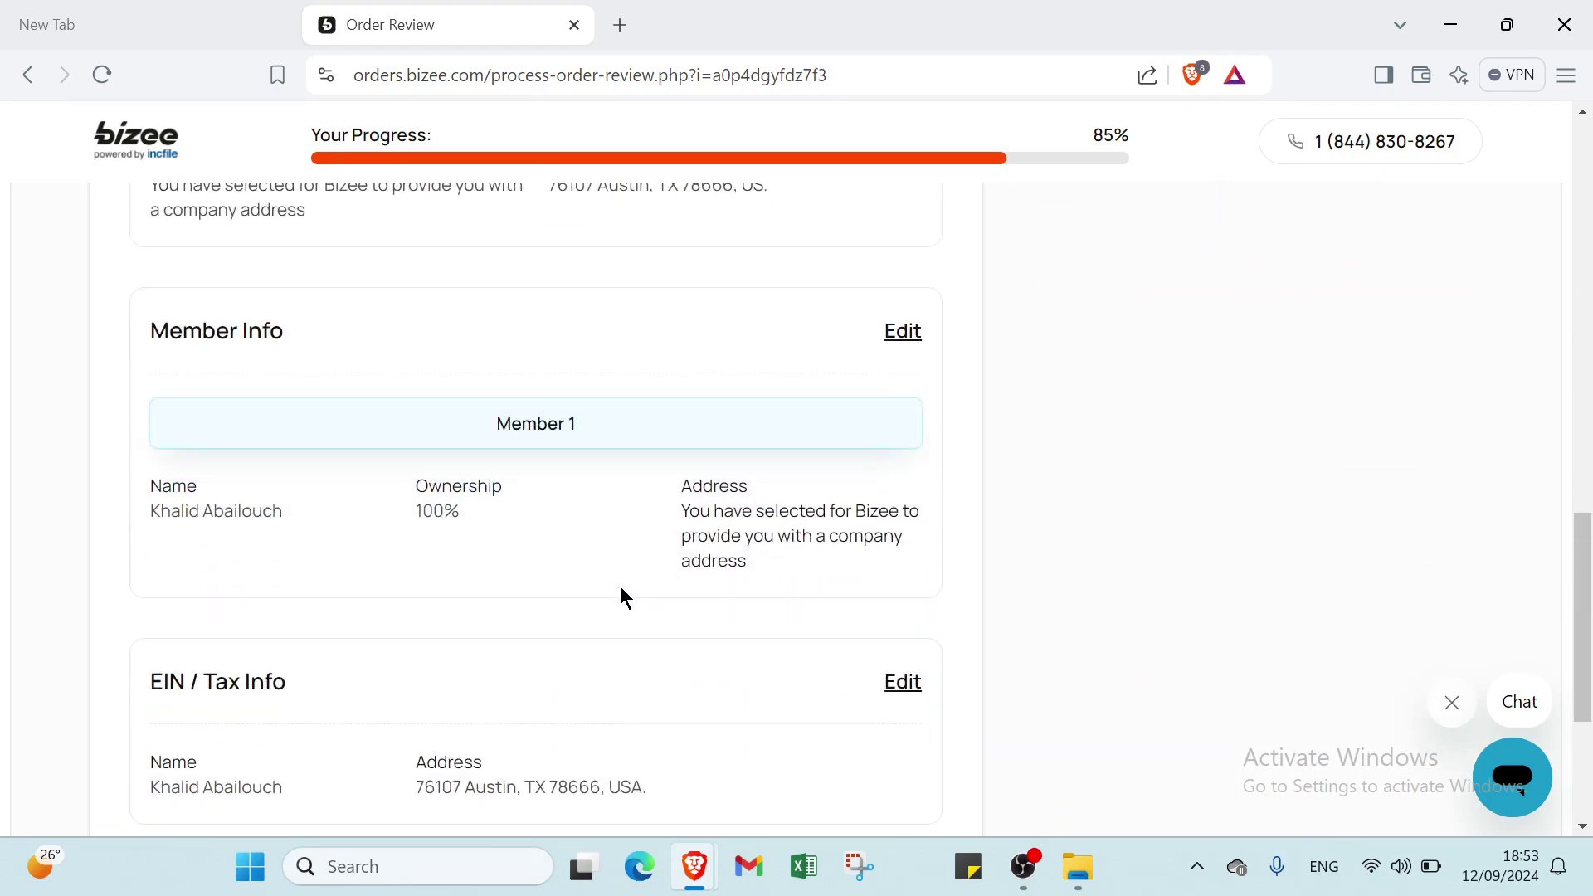
pyautogui.scroll(-4, 893, 644)
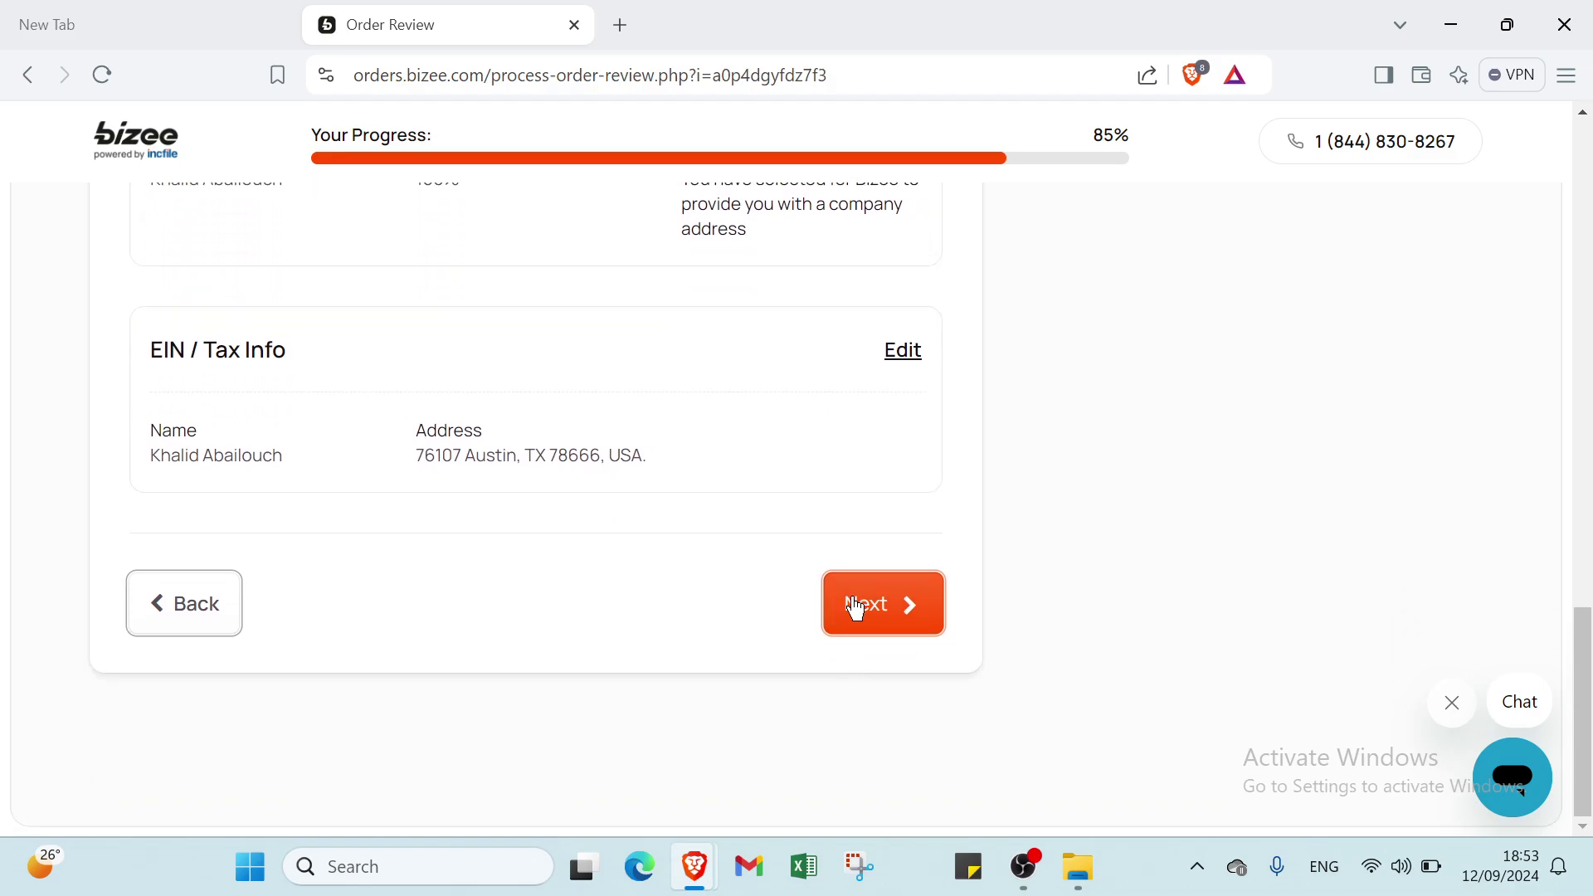
pyautogui.click(860, 609)
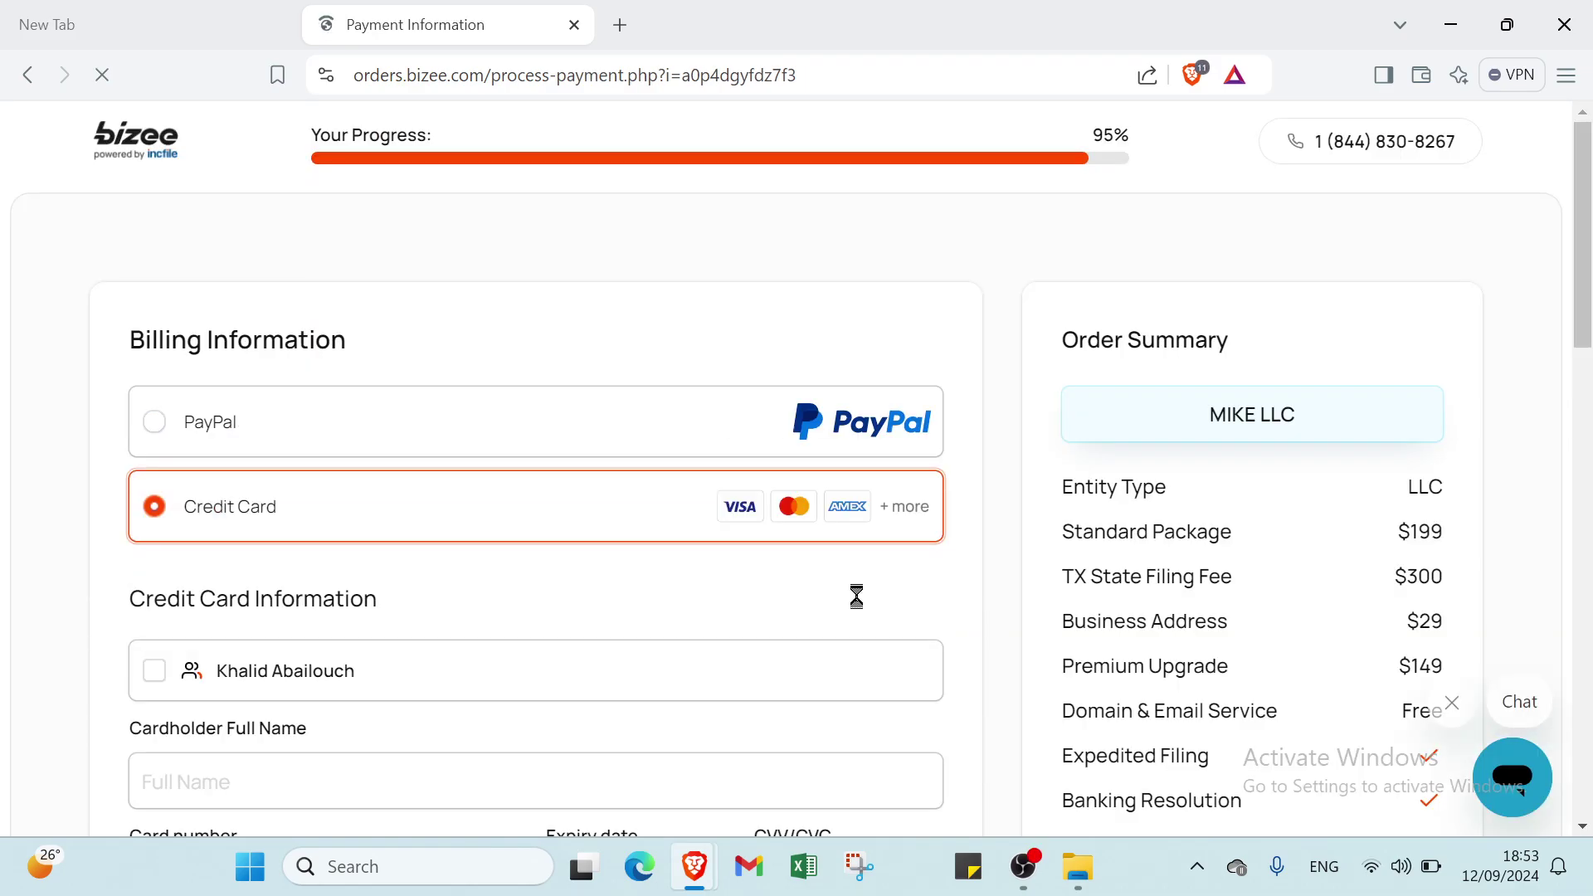
# Fill Cardholder Full Name using the saved owner name checkbox on the Payment Information form.
pyautogui.scroll(-1, 259, 376)
pyautogui.scroll(-1, 199, 374)
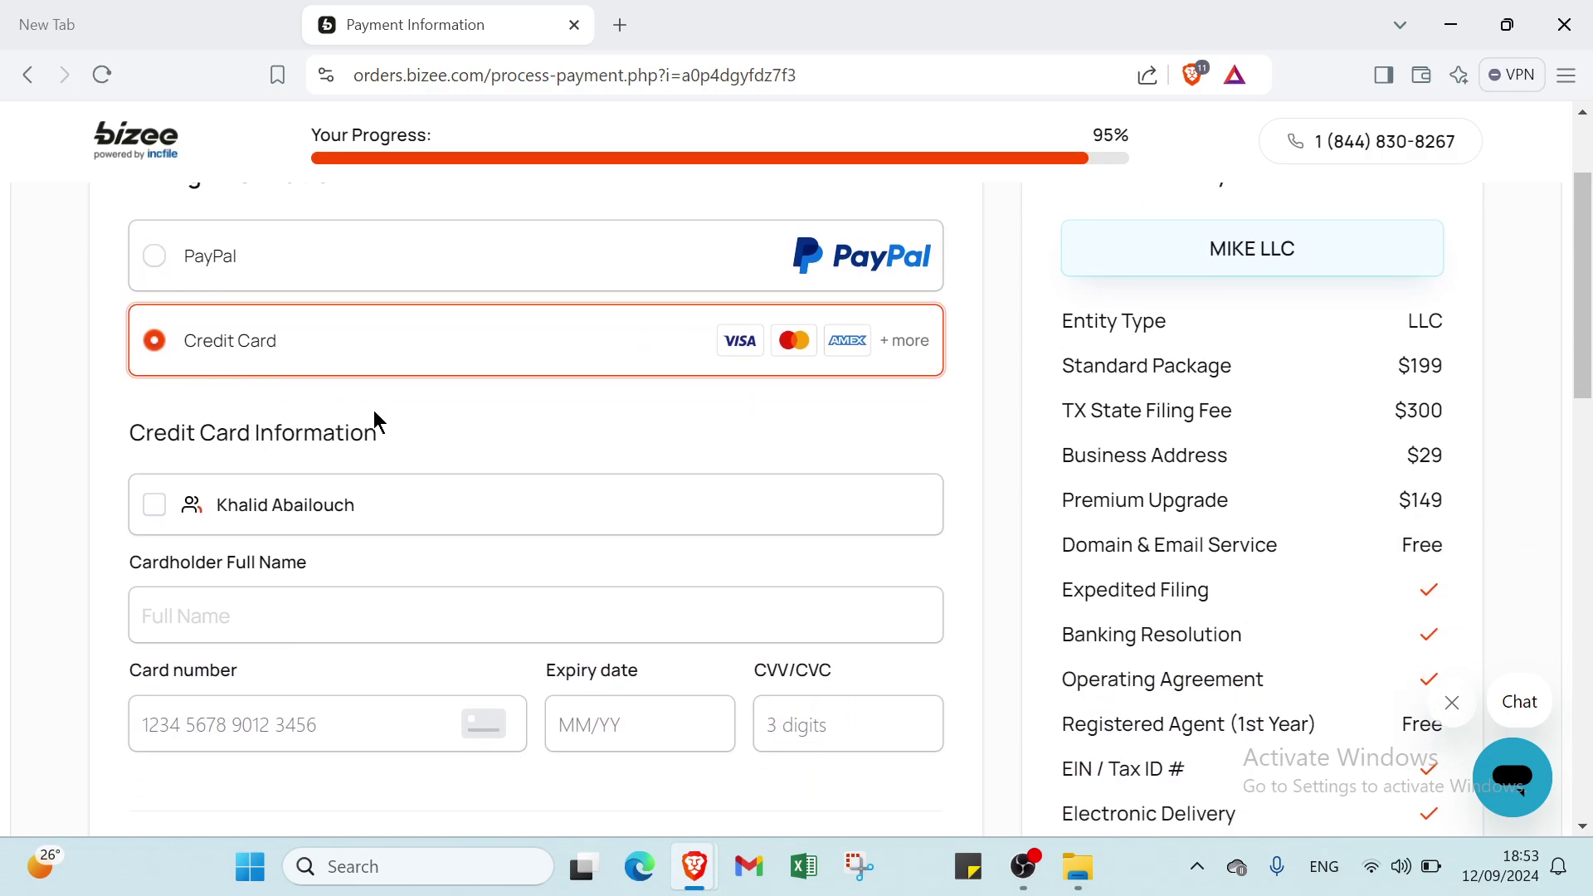
pyautogui.scroll(-2, 249, 418)
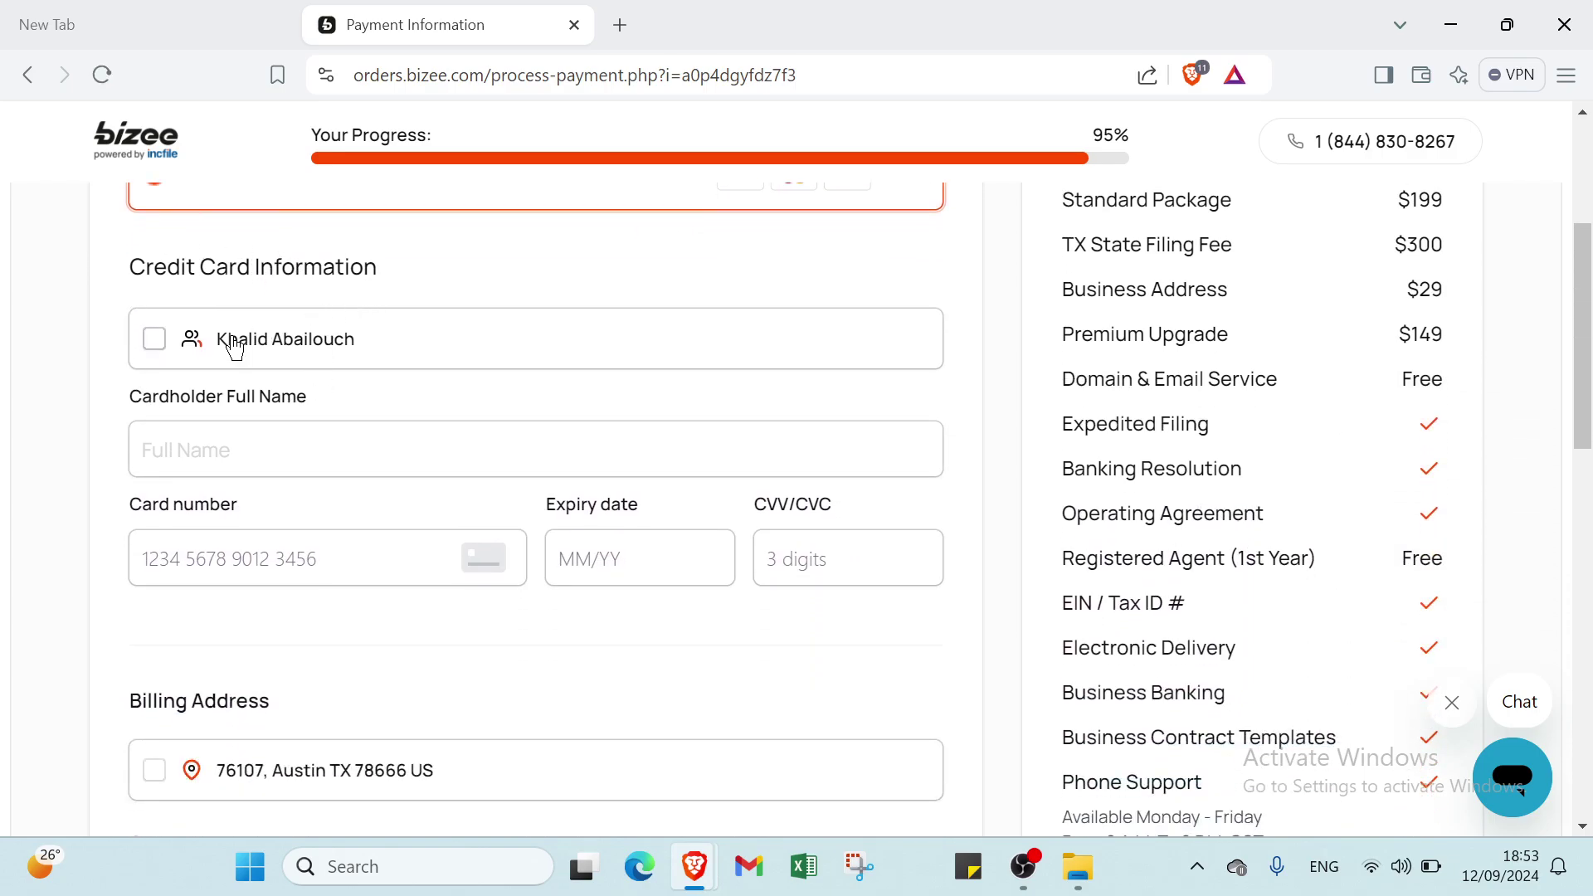
pyautogui.click(209, 352)
pyautogui.scroll(-3, 216, 419)
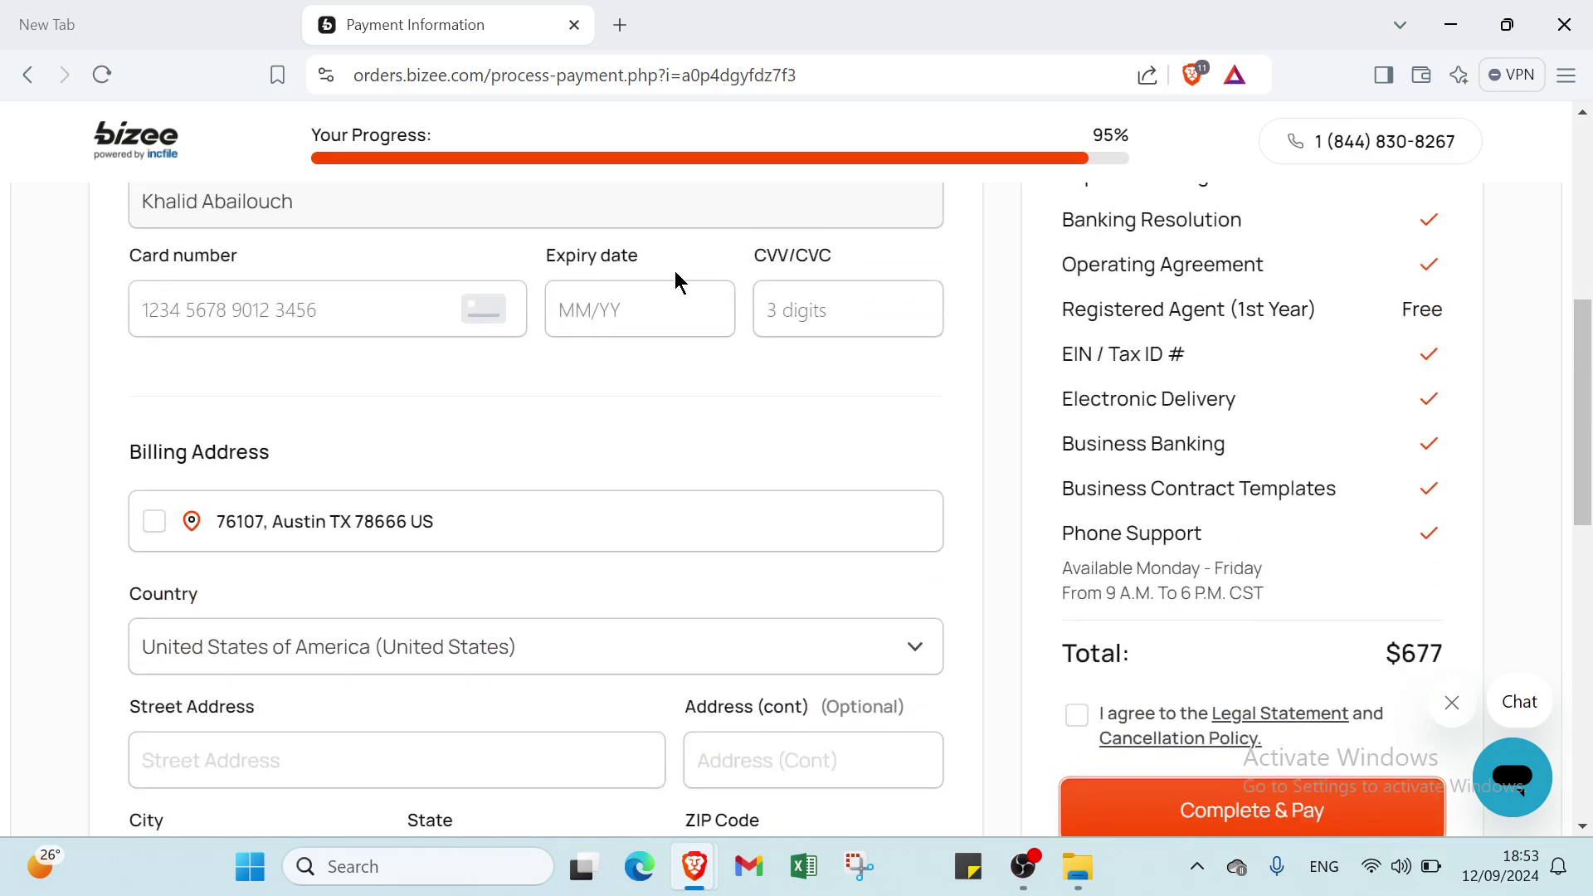
pyautogui.scroll(-2, 317, 377)
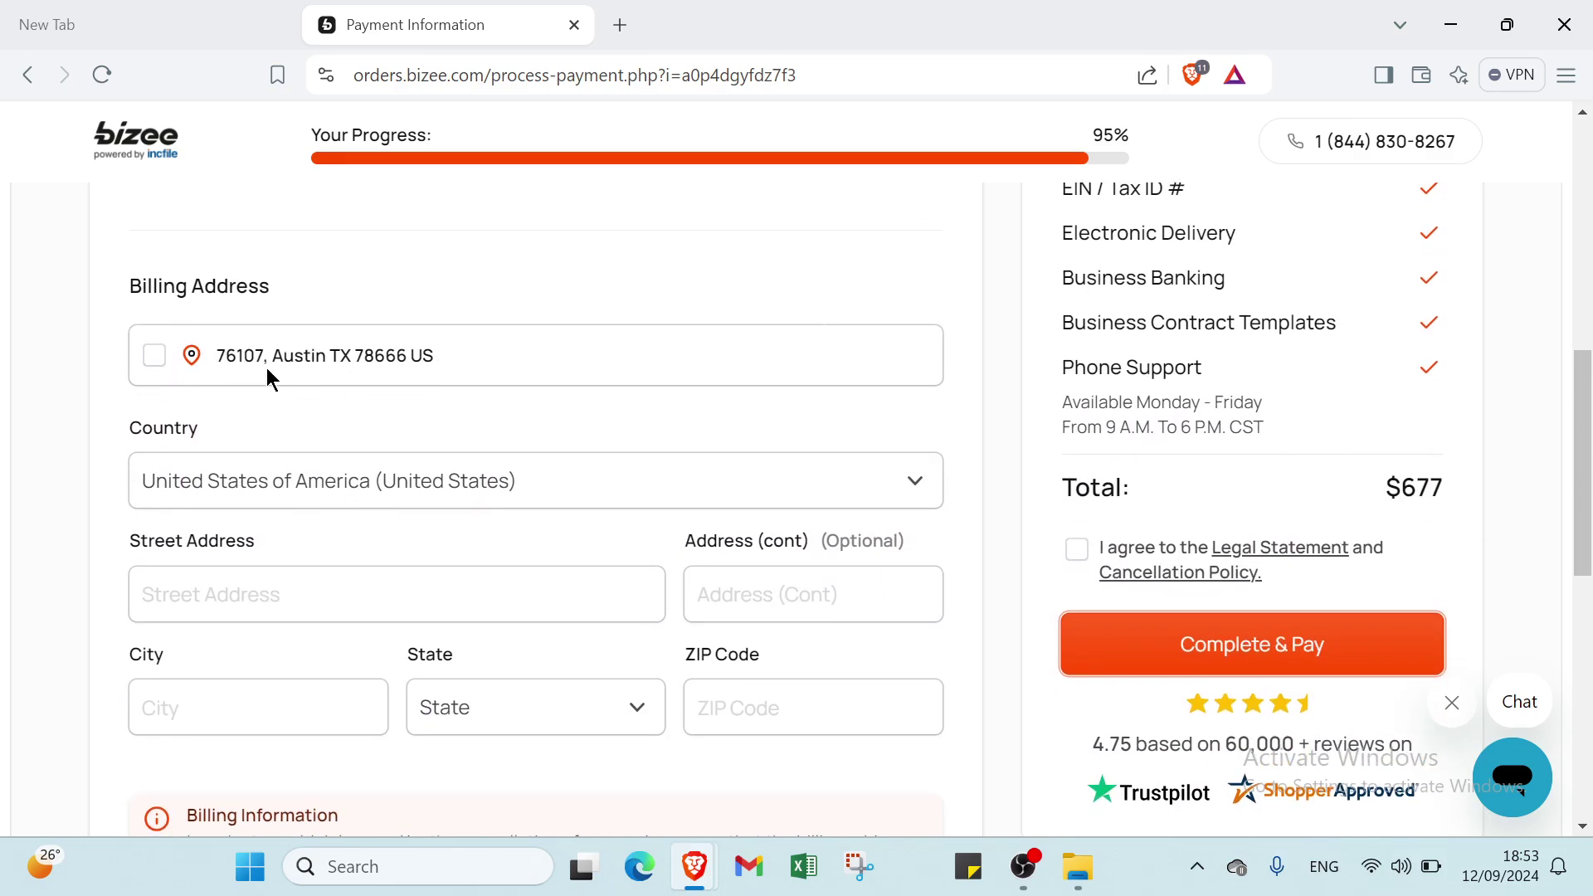
# Fill the billing address from the saved Texas address, with United States and Texas set.
pyautogui.click(246, 356)
pyautogui.scroll(-10, 249, 370)
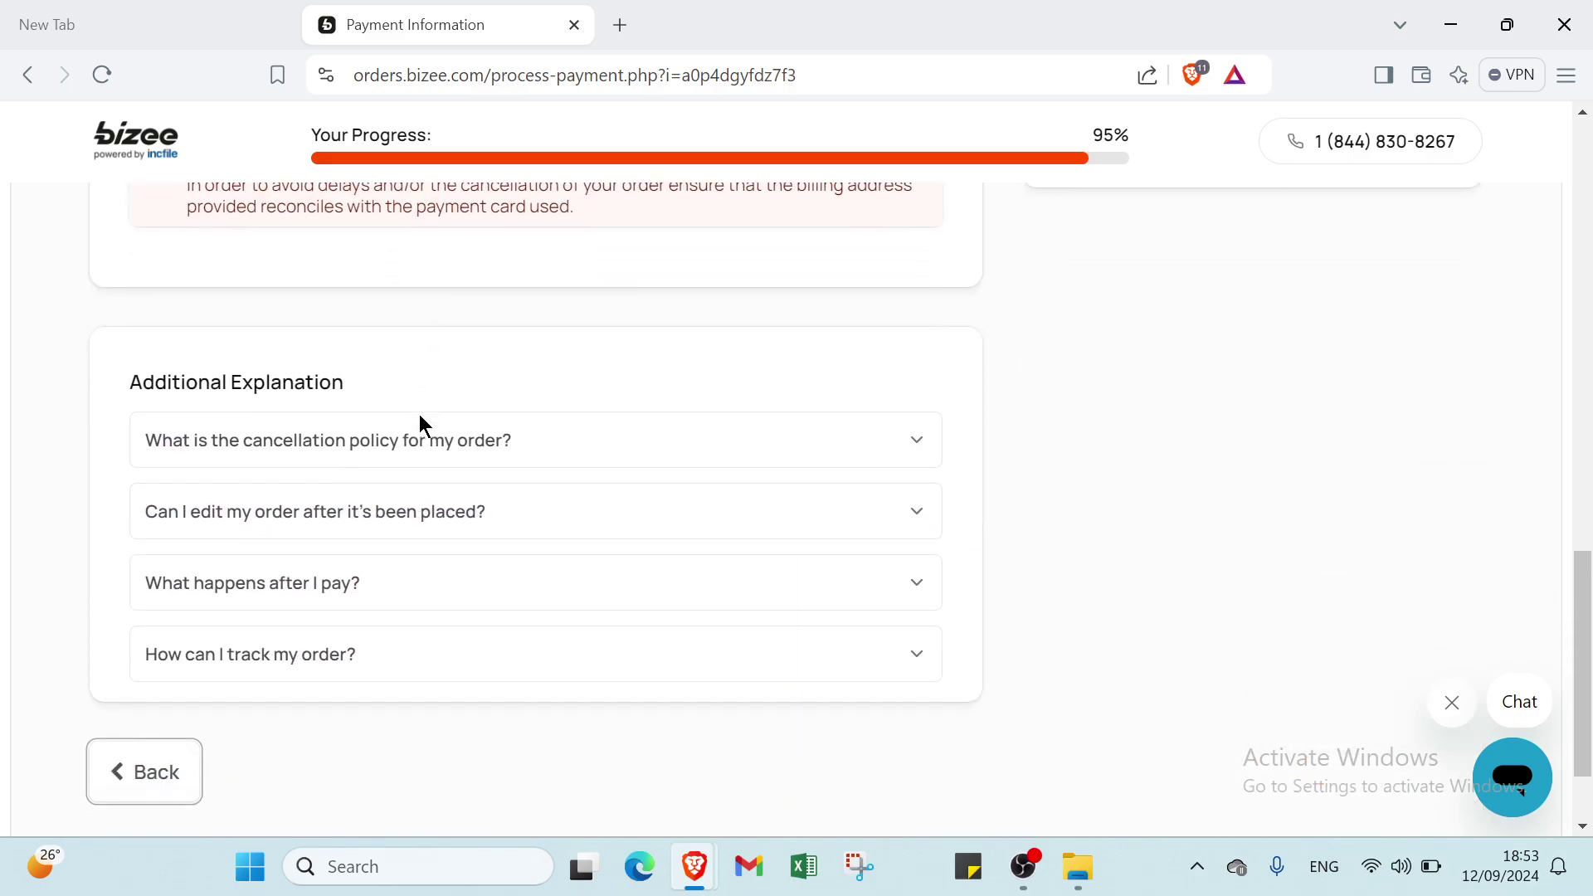
pyautogui.scroll(-1, 349, 412)
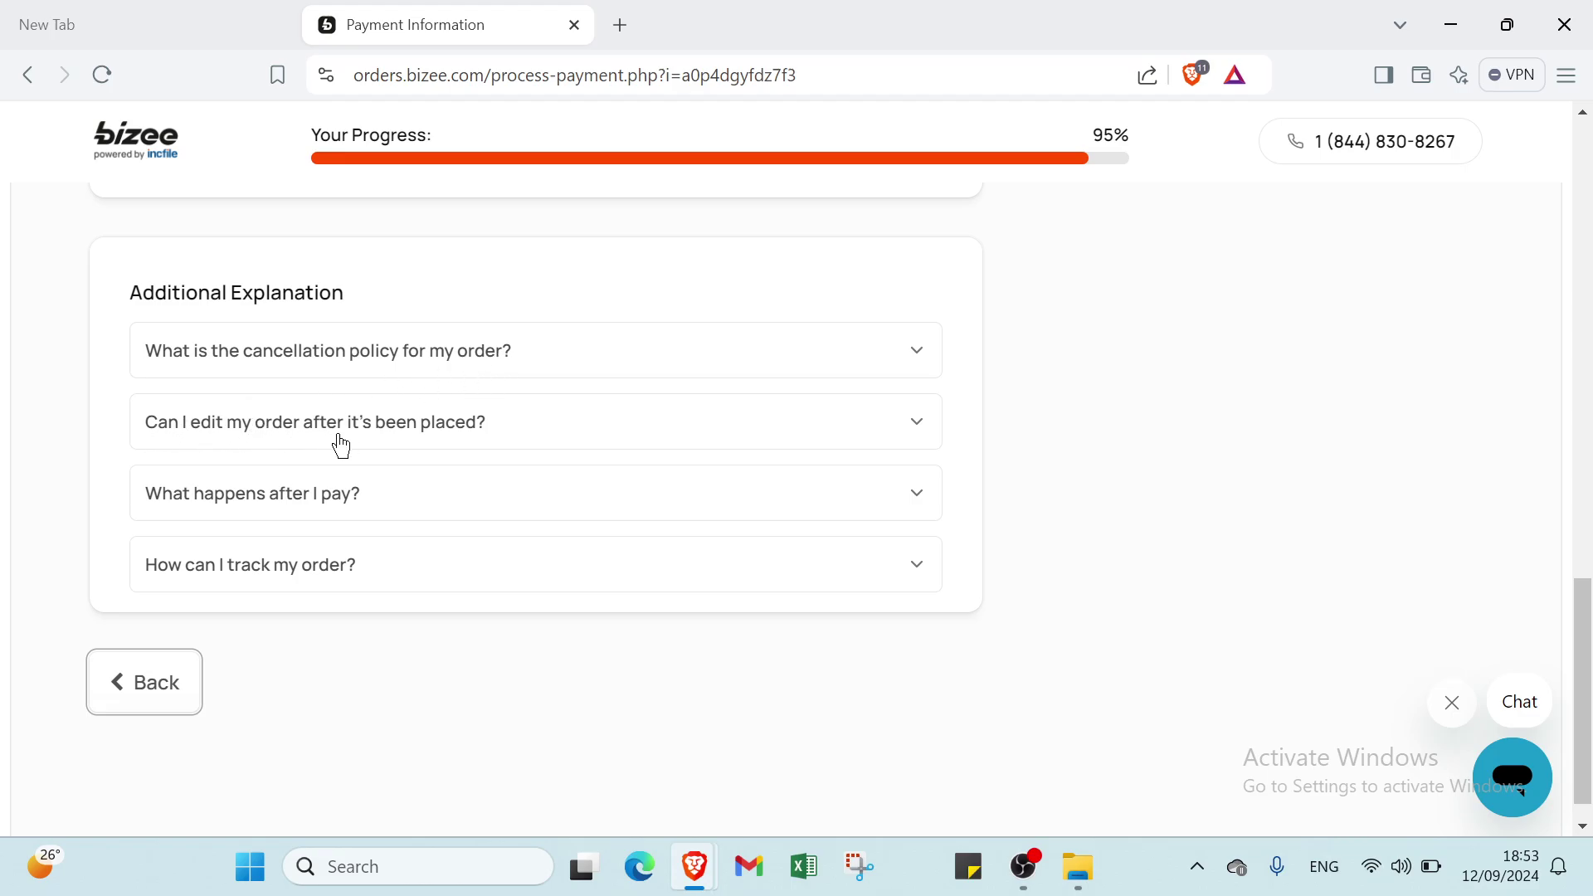
# Expand the cancellation-policy and order-editing FAQ answers under Additional Explanation.
pyautogui.click(918, 354)
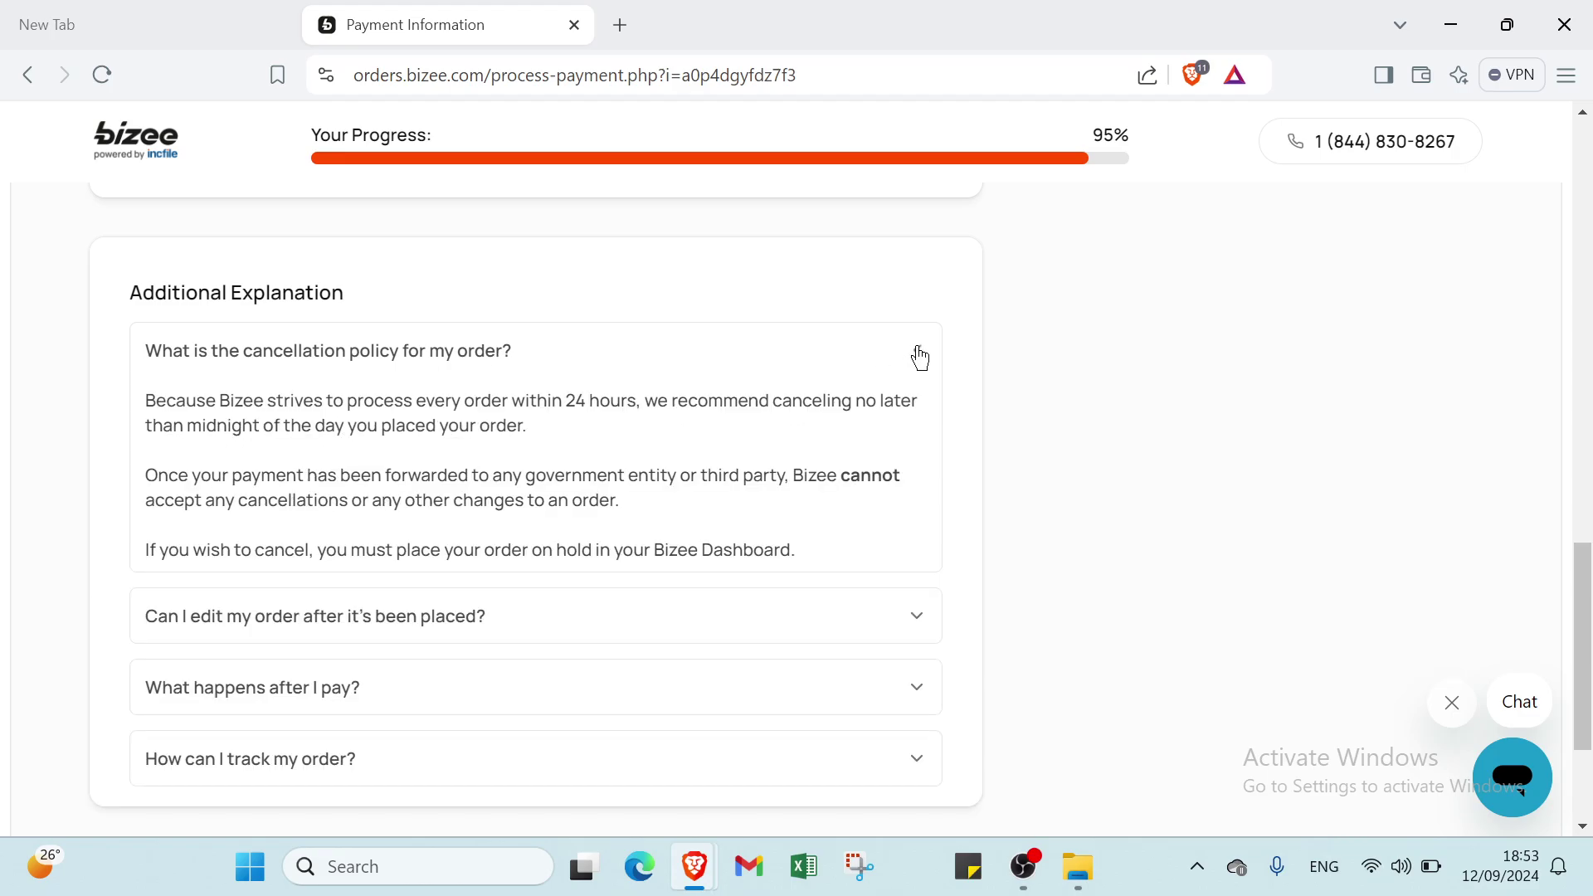
pyautogui.scroll(-3, 920, 357)
pyautogui.click(918, 376)
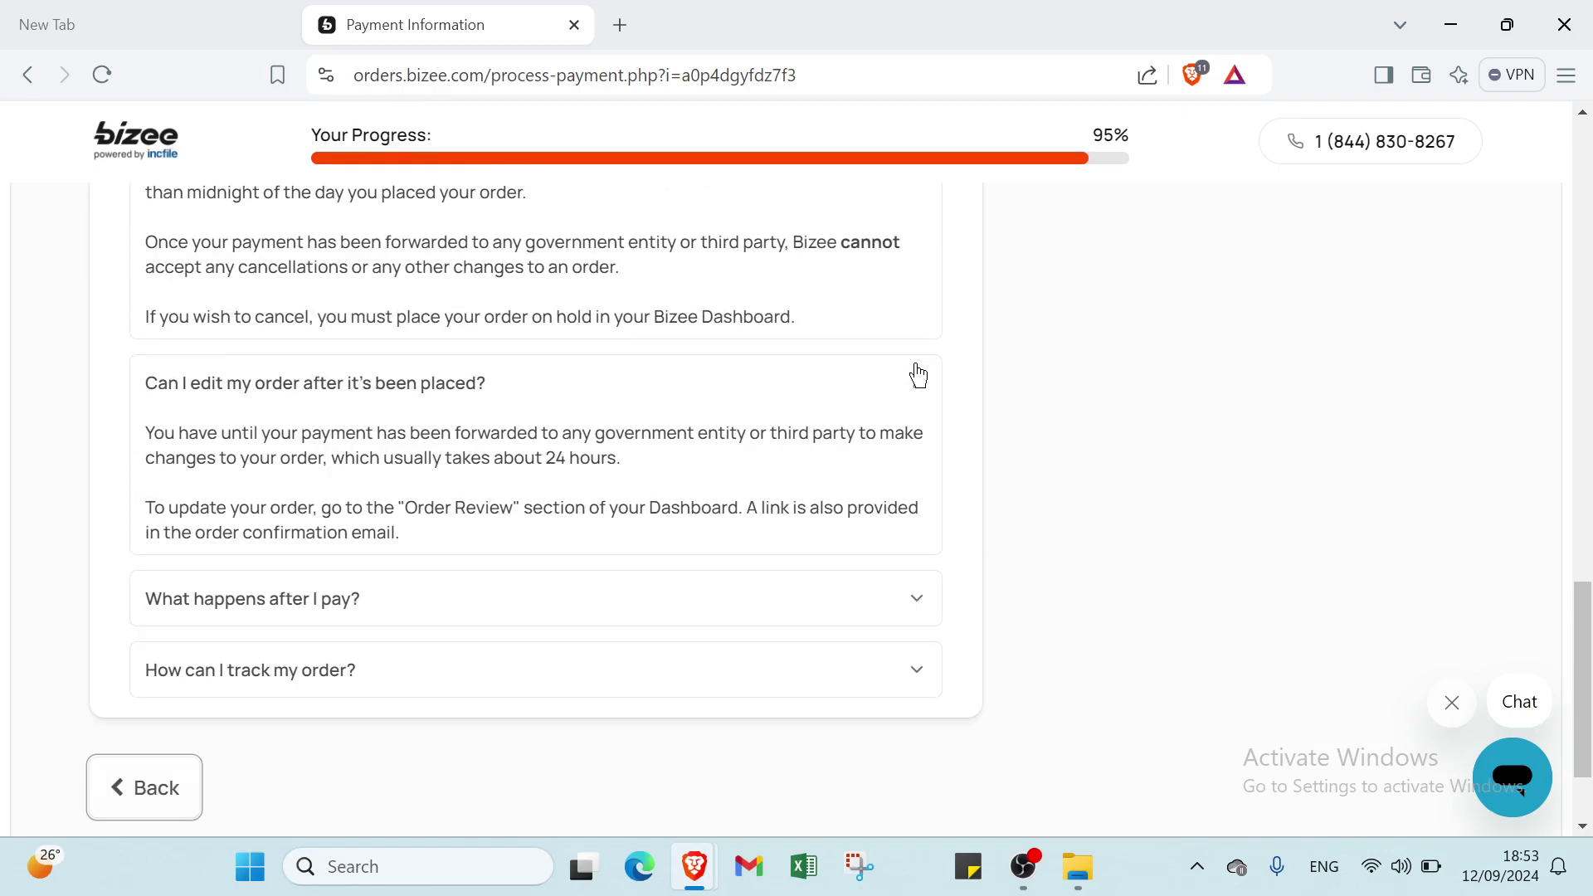
pyautogui.click(911, 404)
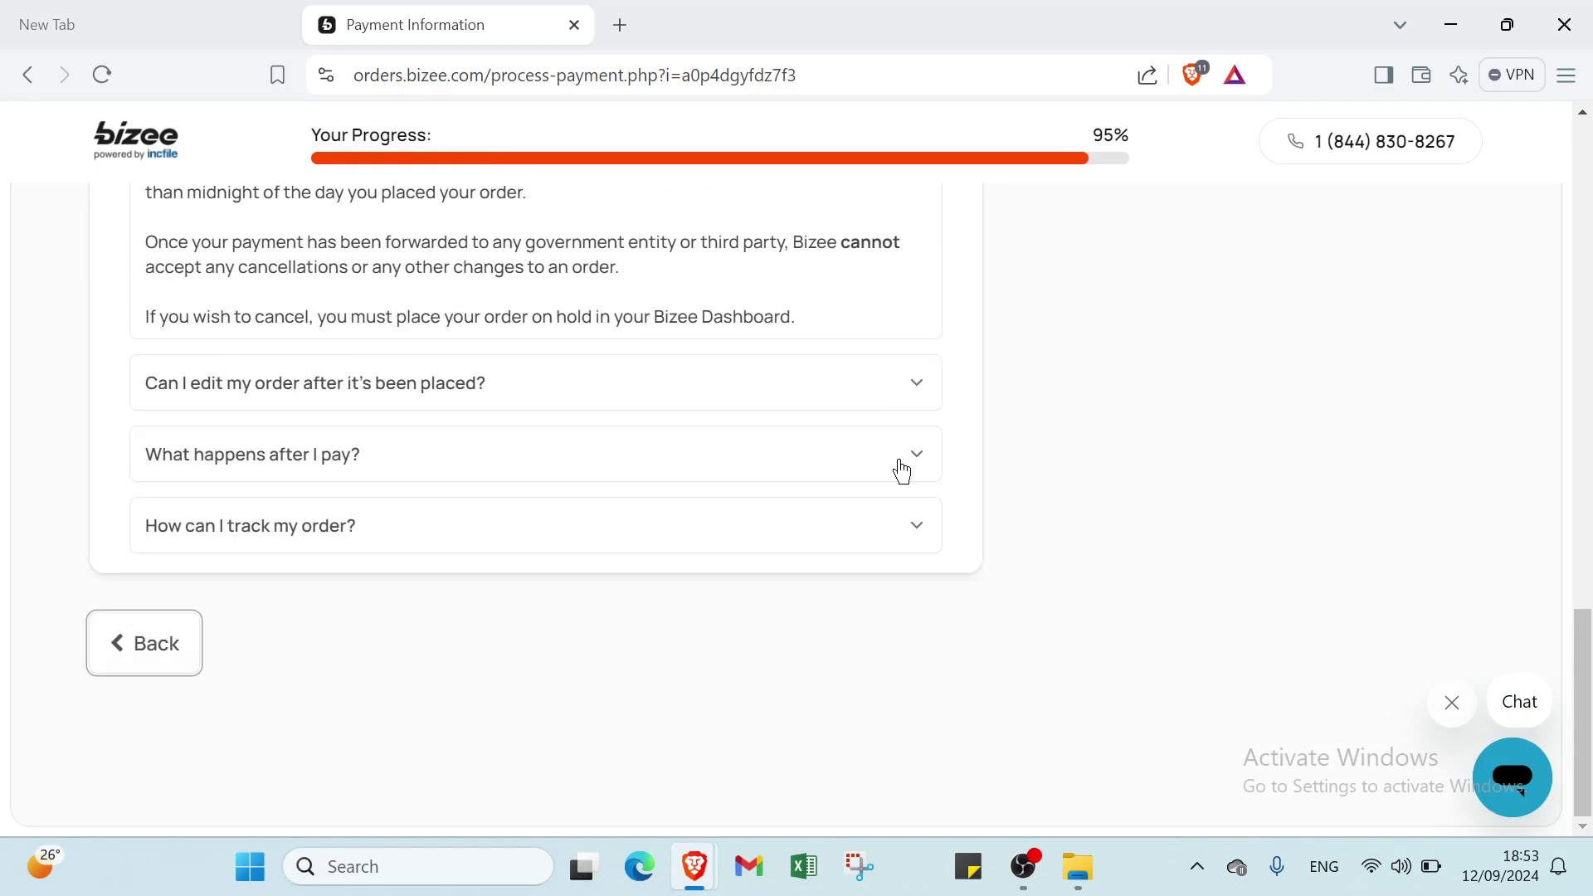
pyautogui.click(916, 375)
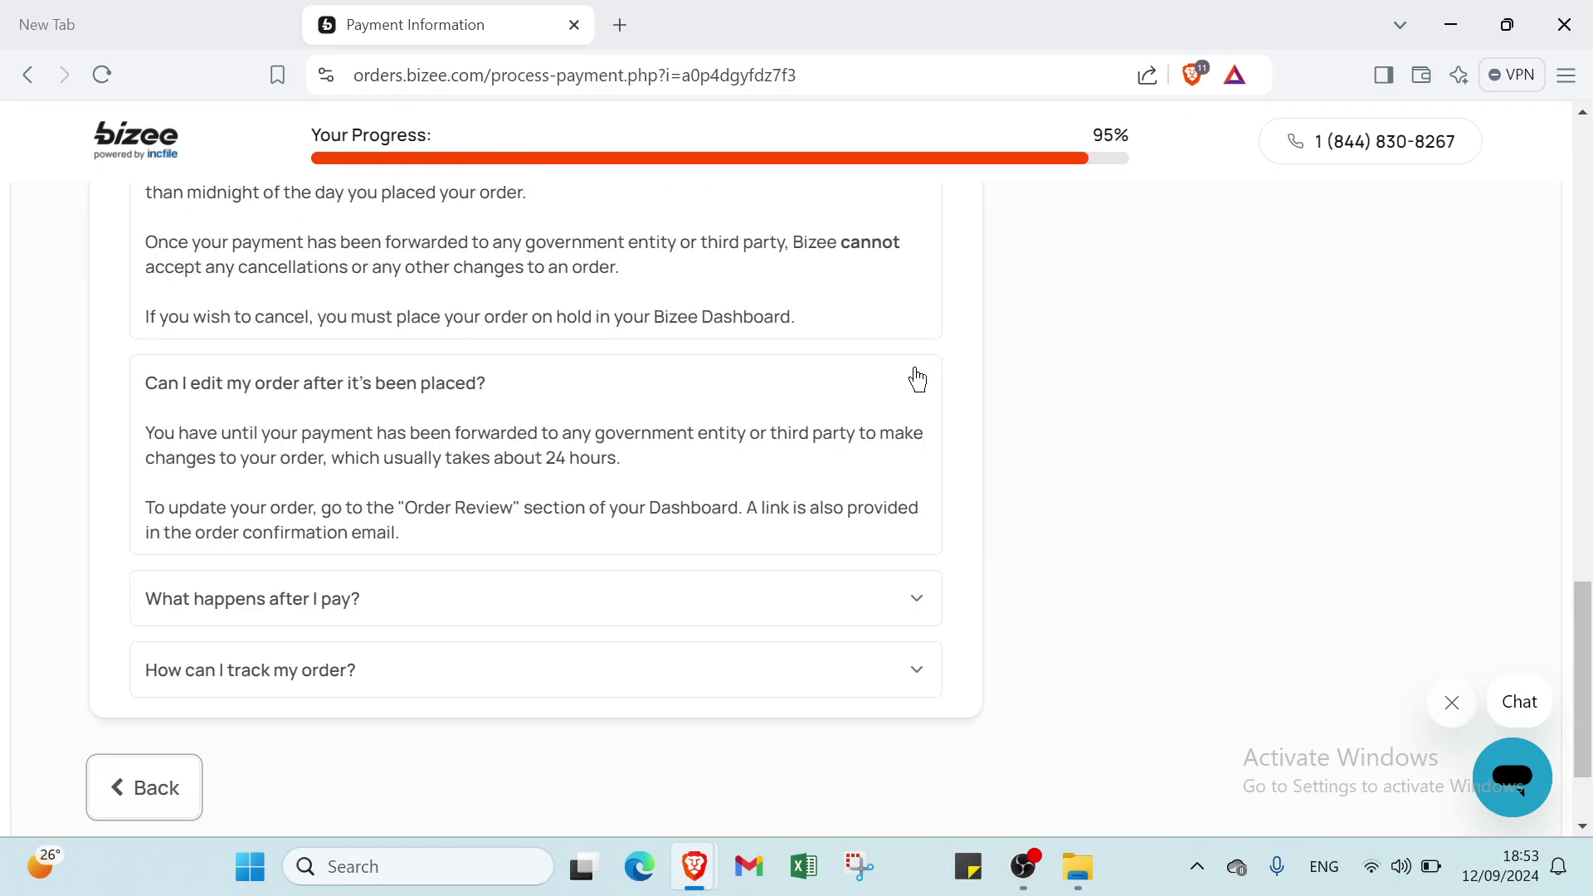
# Check and then uncheck agreement to the Legal Statement and Cancellation Policy.
pyautogui.scroll(10, 905, 593)
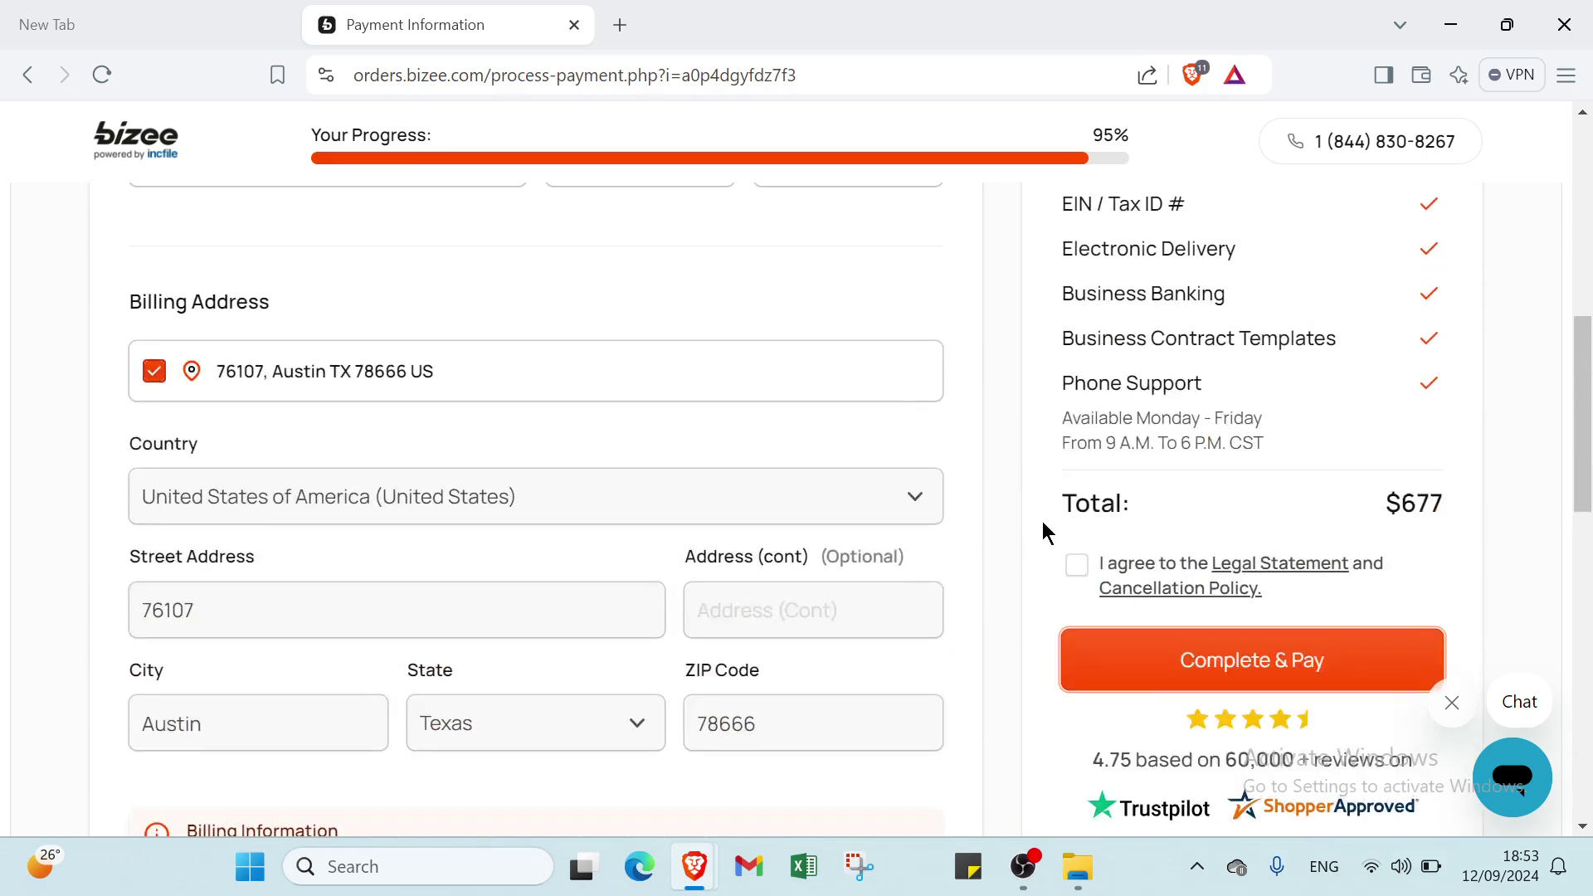
pyautogui.click(1084, 571)
pyautogui.click(1094, 567)
pyautogui.scroll(2, 1138, 633)
pyautogui.scroll(-4, 1149, 645)
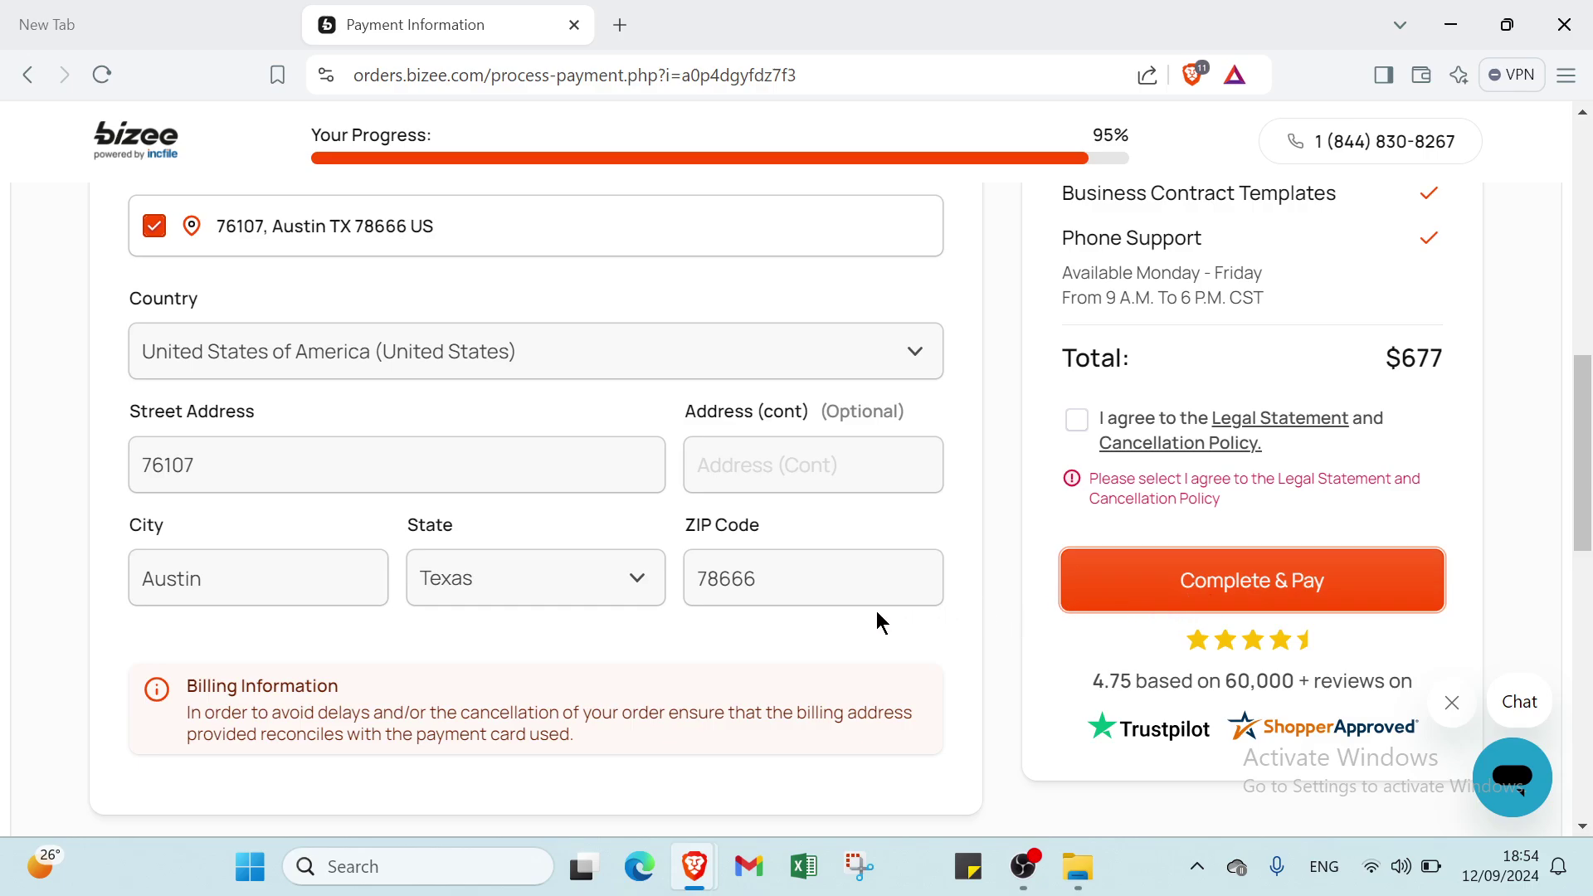
pyautogui.scroll(-3, 806, 632)
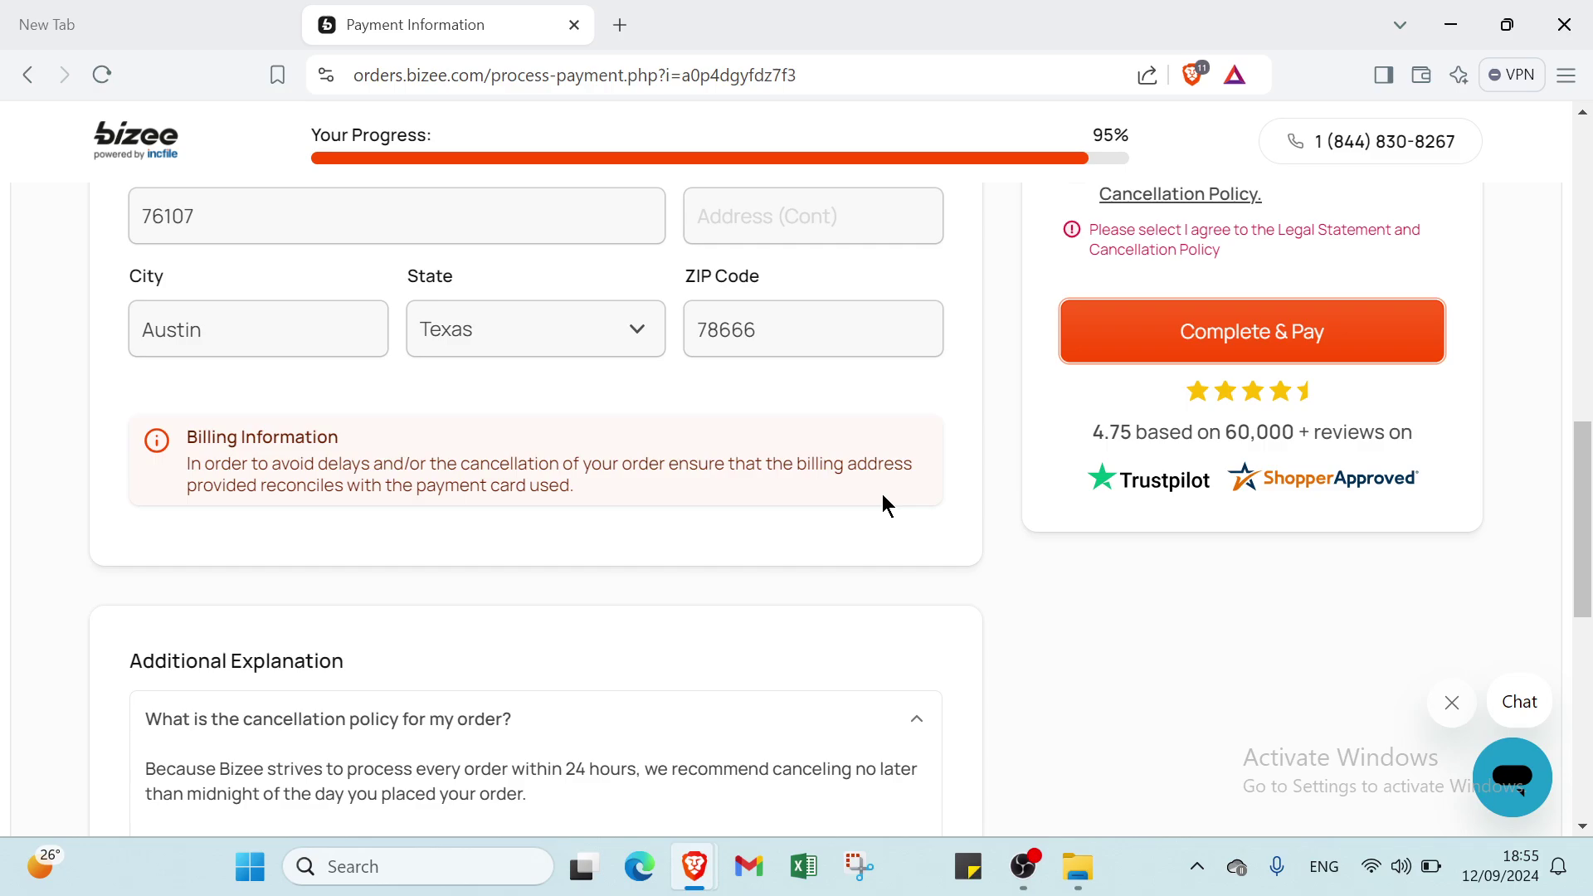
pyautogui.click(213, 25)
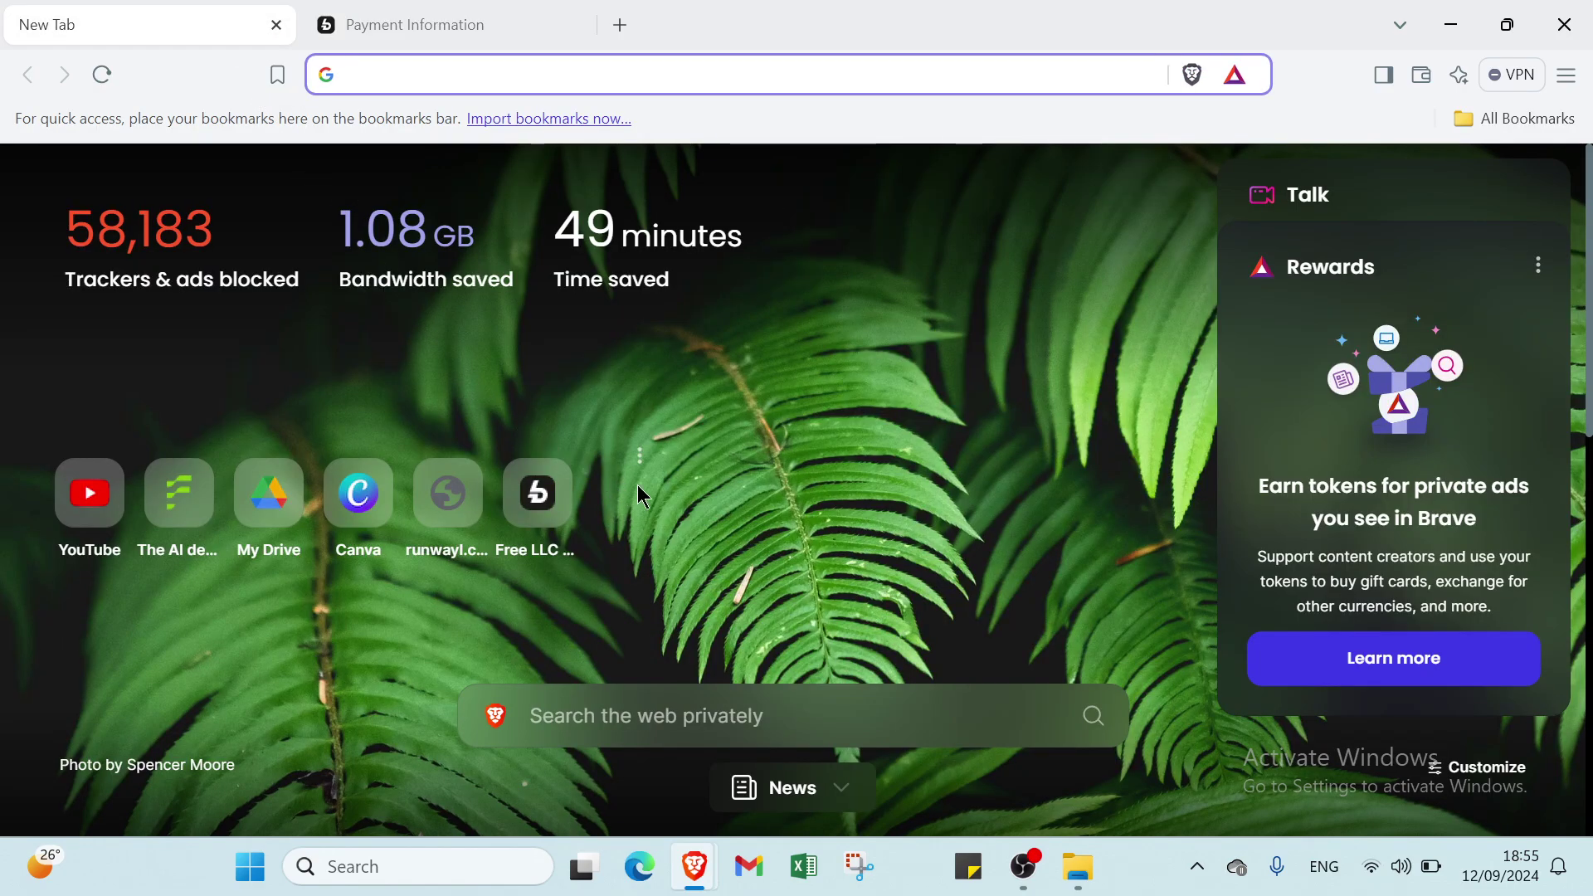